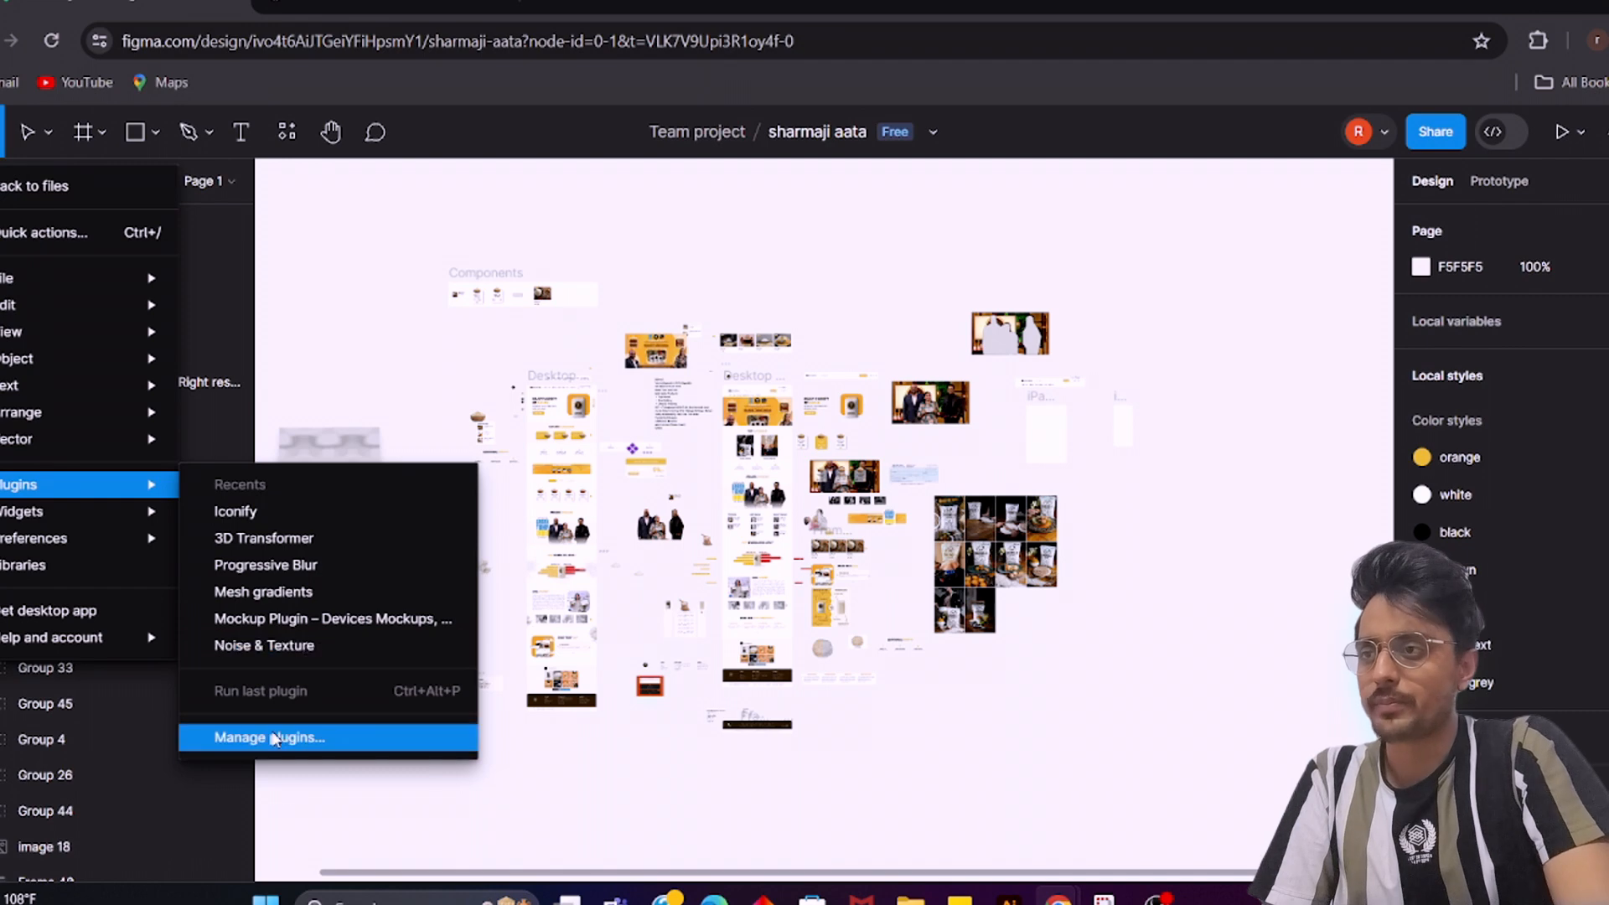
{"action": "left_click", "coordinate": [274, 737]}
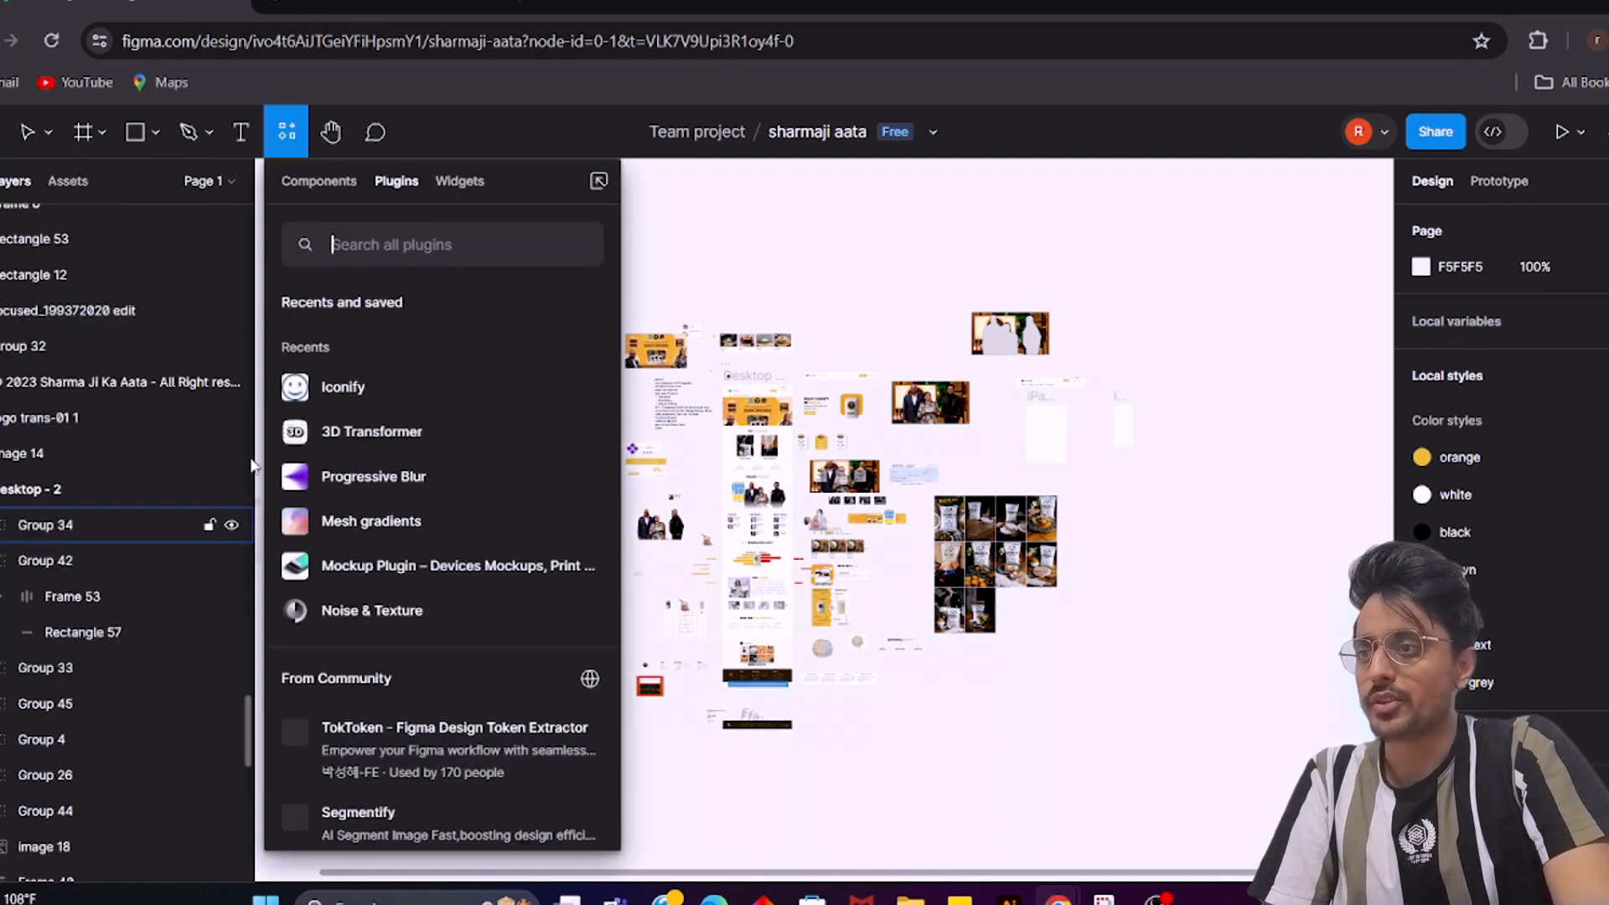
{"action": "left_click", "coordinate": [388, 394]}
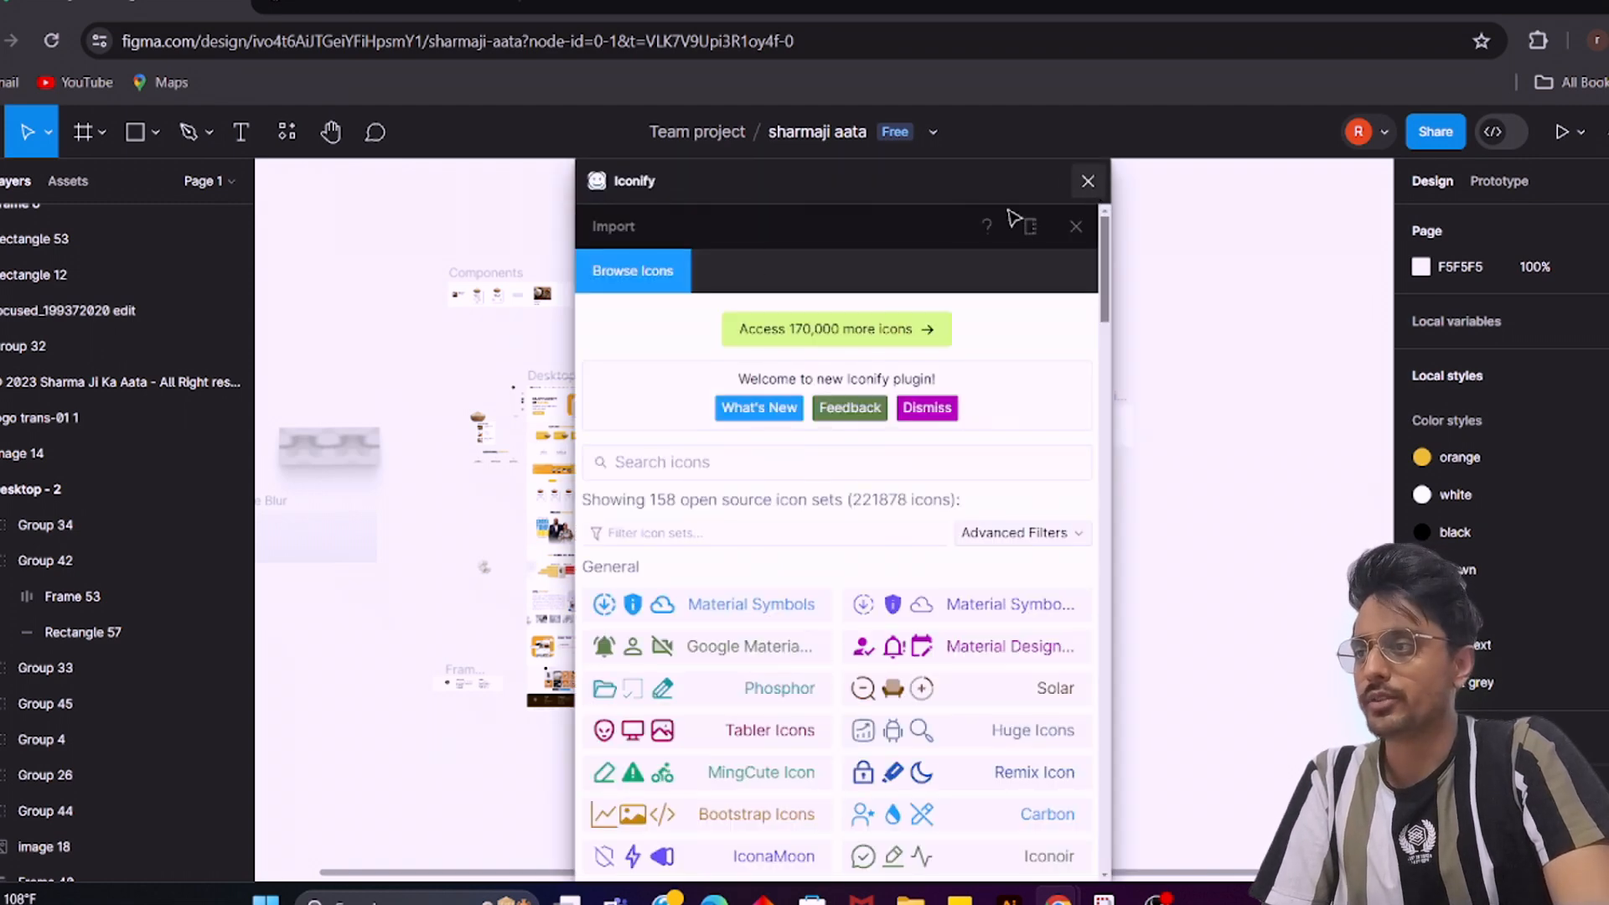
{"action": "left_click", "coordinate": [1088, 181]}
Search the available plugins for "iconif" and run the Iconify plugin
{"action": "left_click", "coordinate": [27, 132]}
{"action": "mouse_move", "coordinate": [33, 484]}
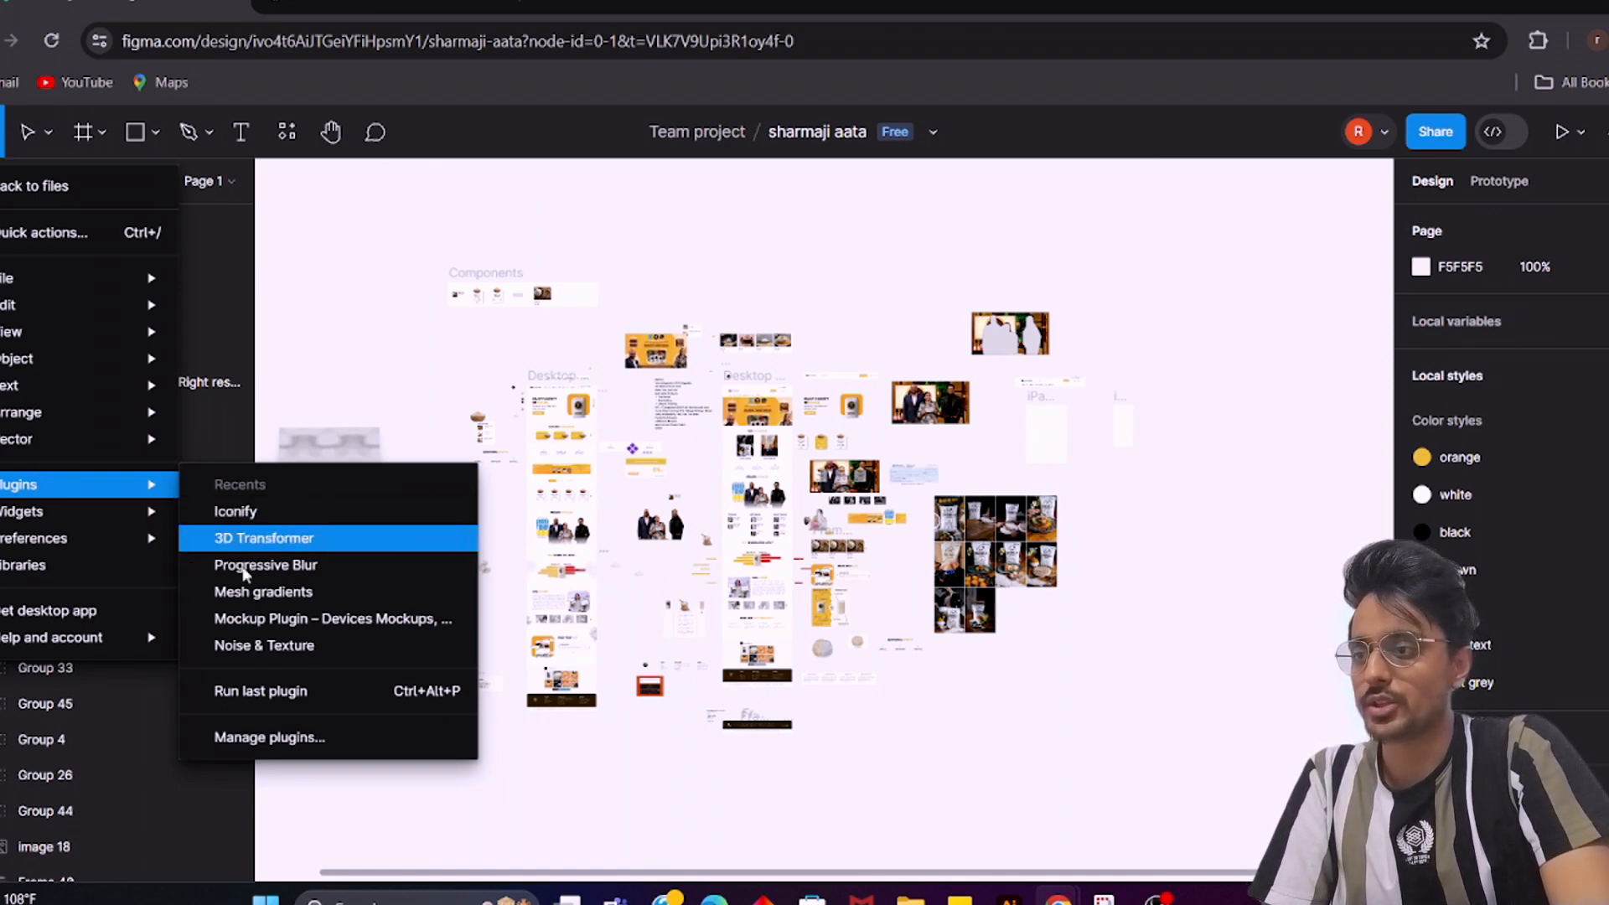
{"action": "left_click", "coordinate": [268, 739]}
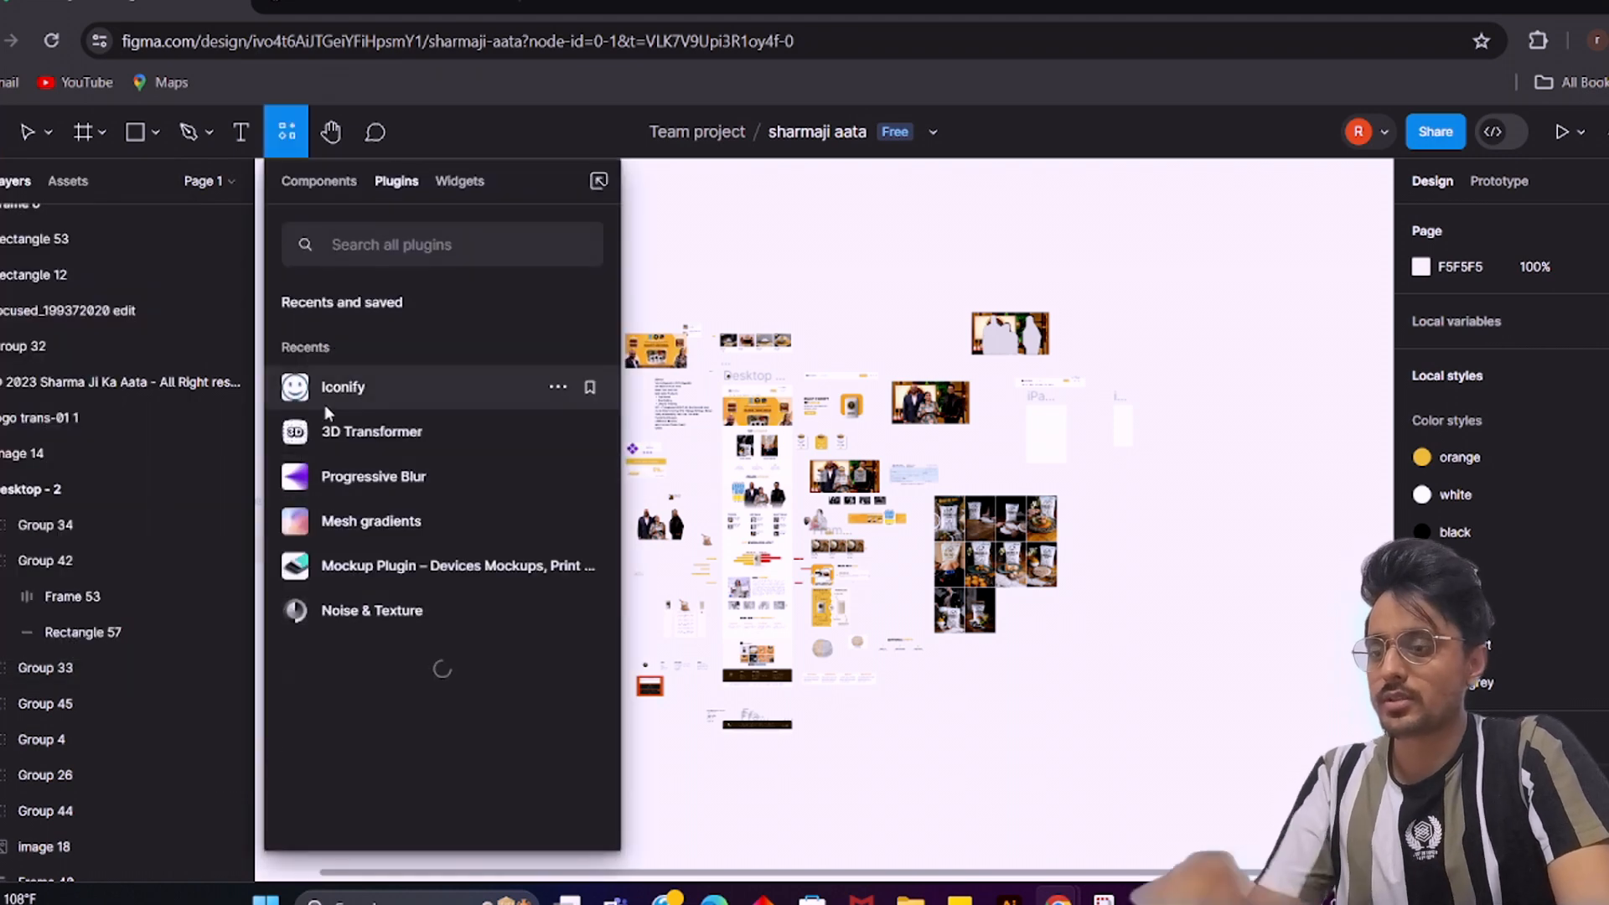
{"action": "key", "text": "i"}
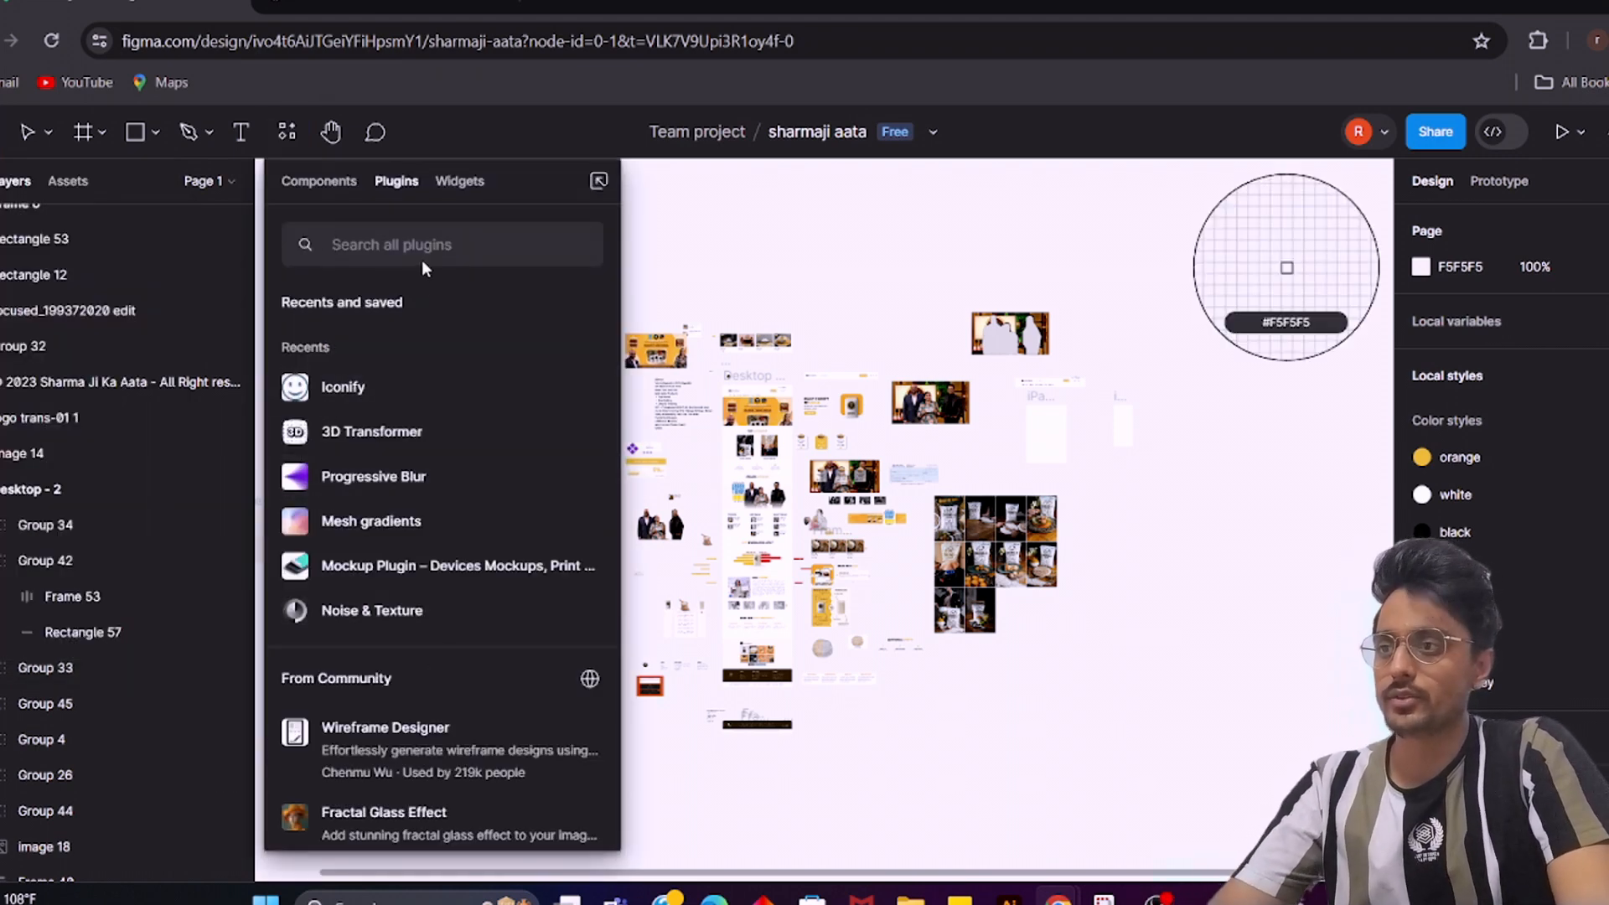
{"action": "key", "text": "c"}
{"action": "key", "text": "o"}
{"action": "left_click", "coordinate": [426, 251]}
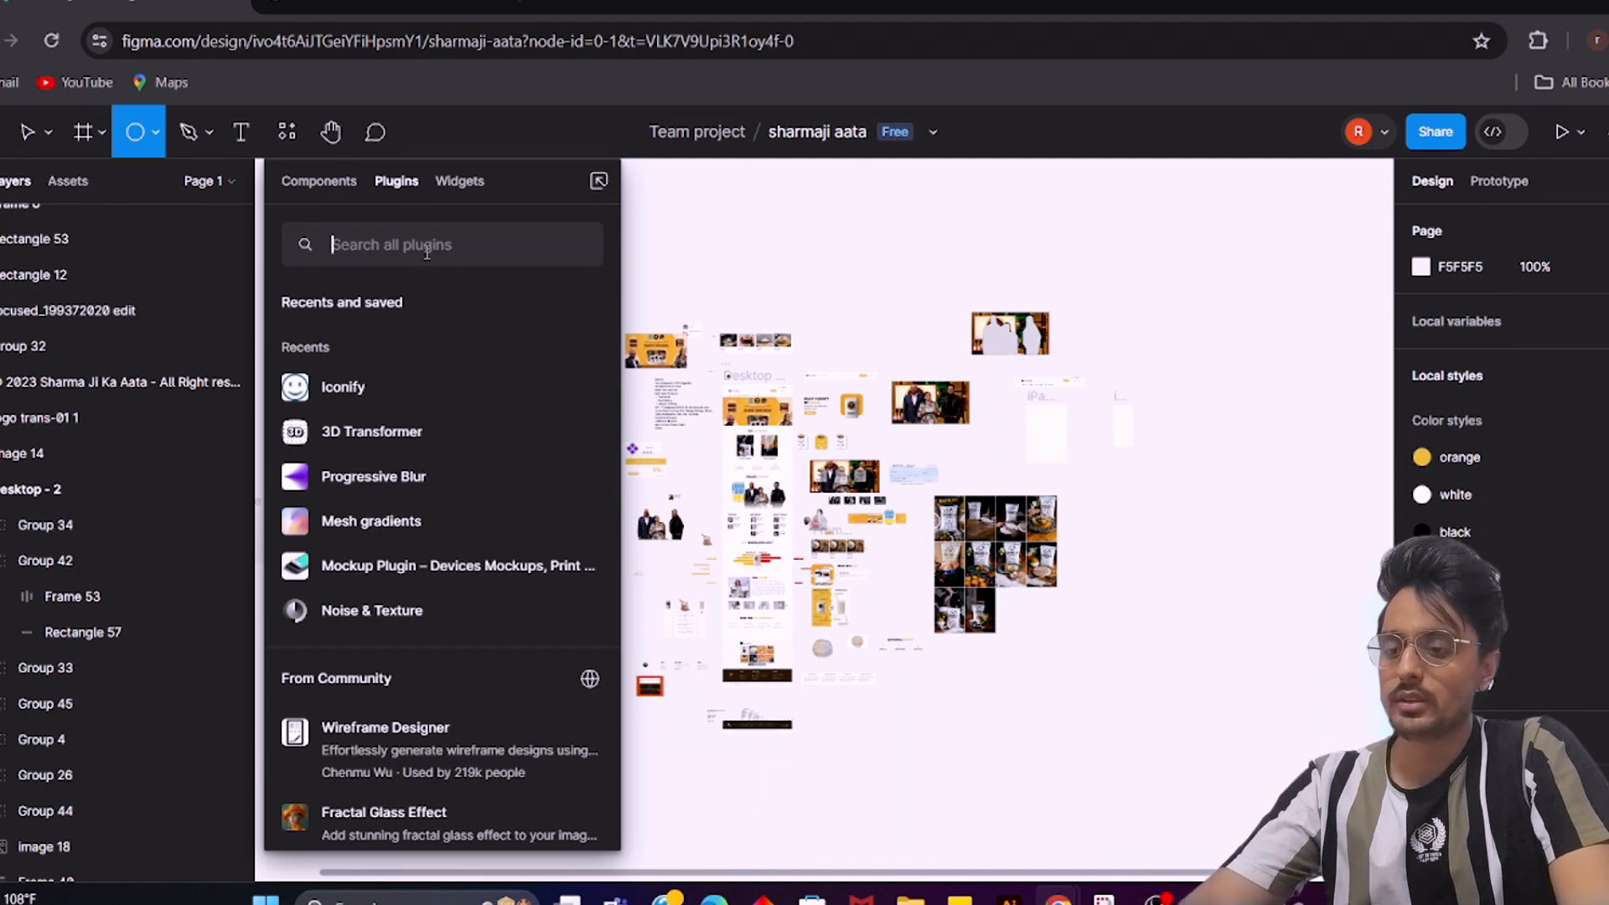
{"action": "type", "text": "icon"}
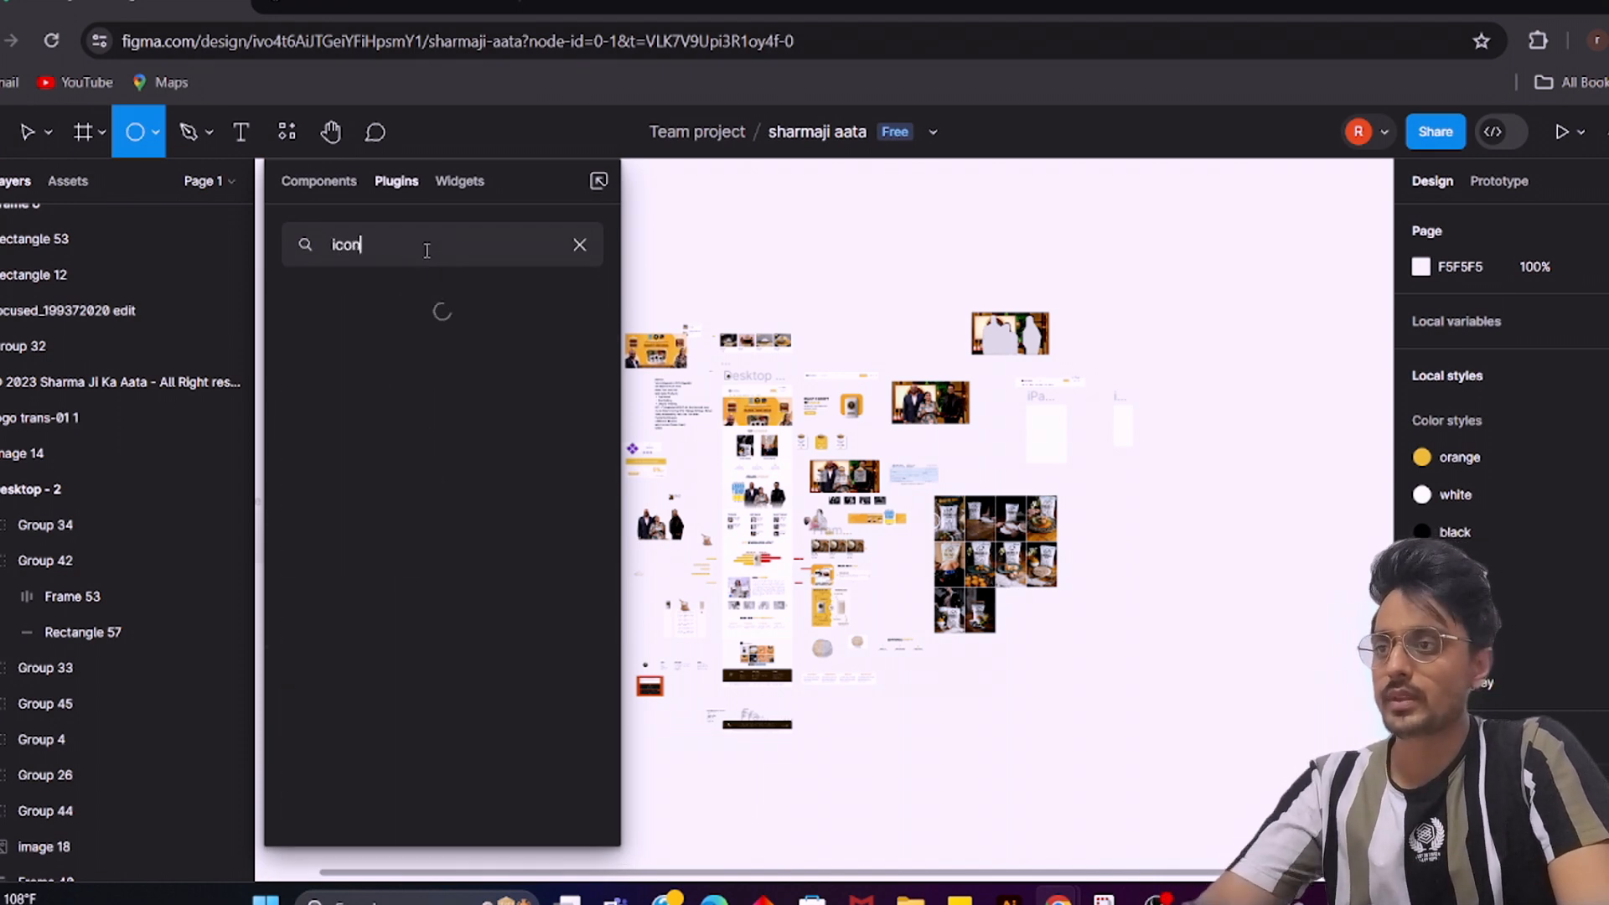
{"action": "type", "text": "if"}
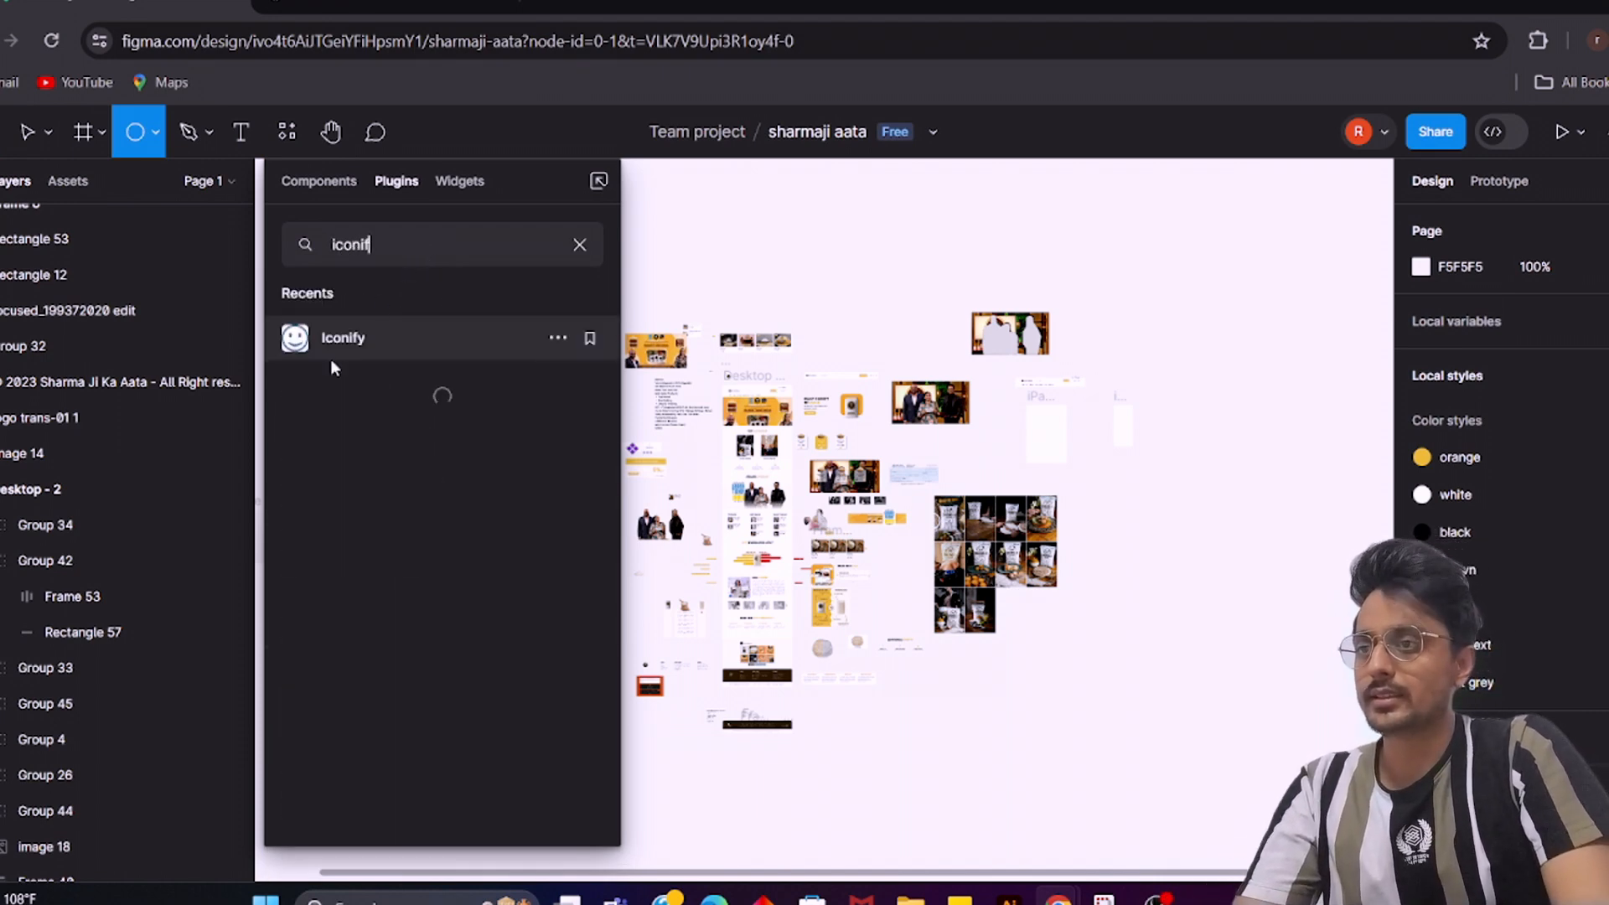
{"action": "left_click", "coordinate": [337, 350]}
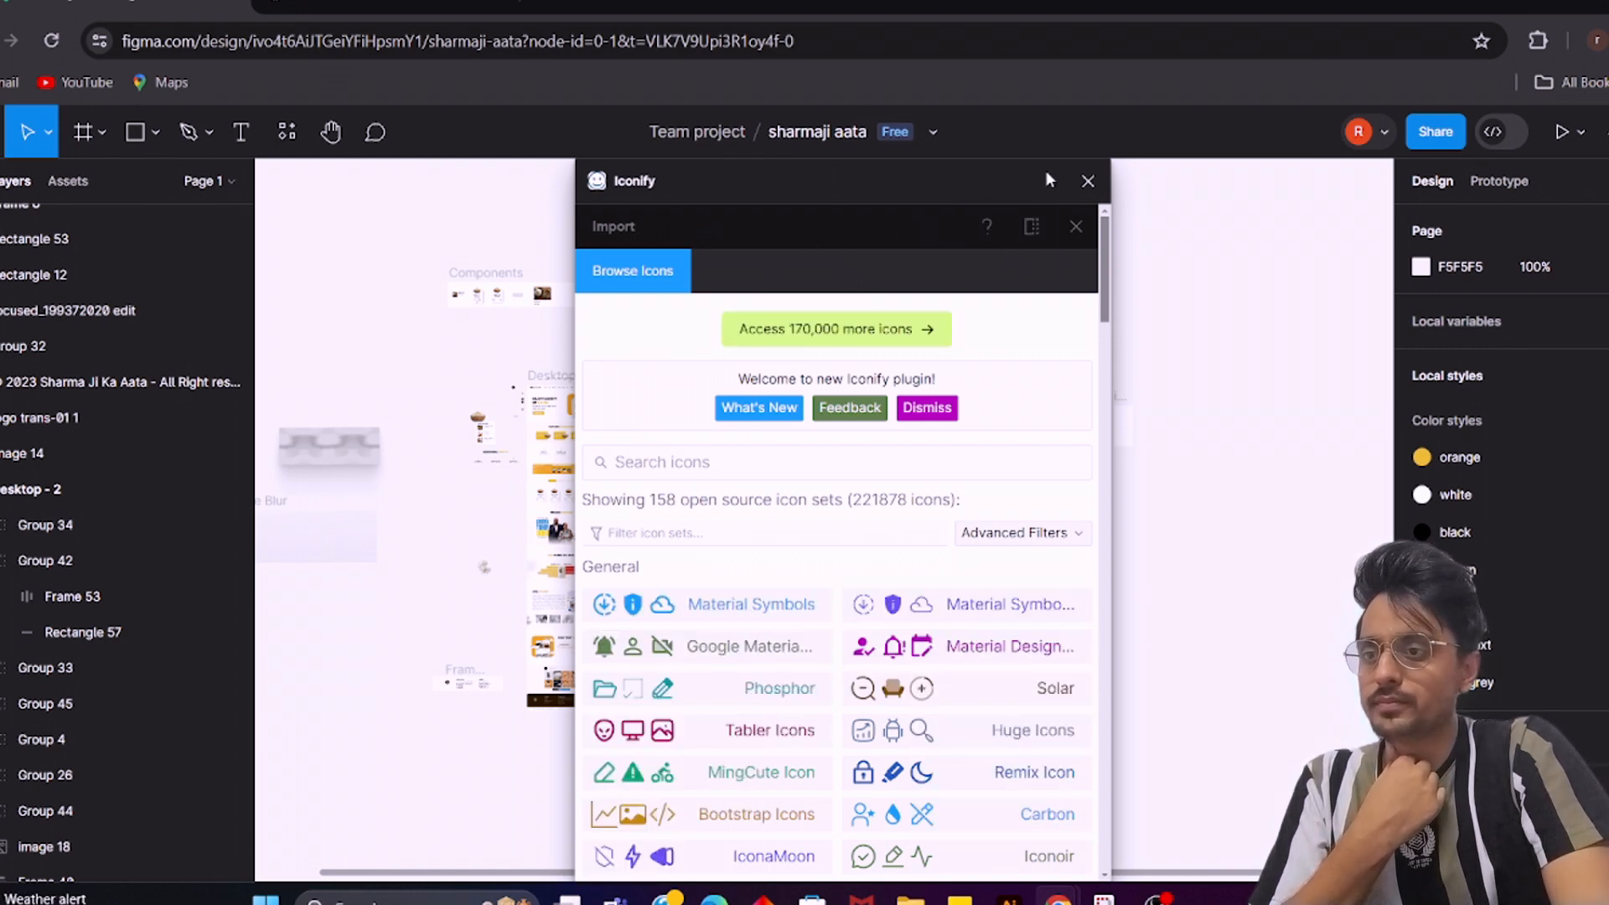
Look through the Material Symbols icon set in Iconify and return to the overview of all icon sets
{"action": "left_click_drag", "start_coordinate": [1046, 180], "coordinate": [1008, 179]}
{"action": "left_click", "coordinate": [731, 617]}
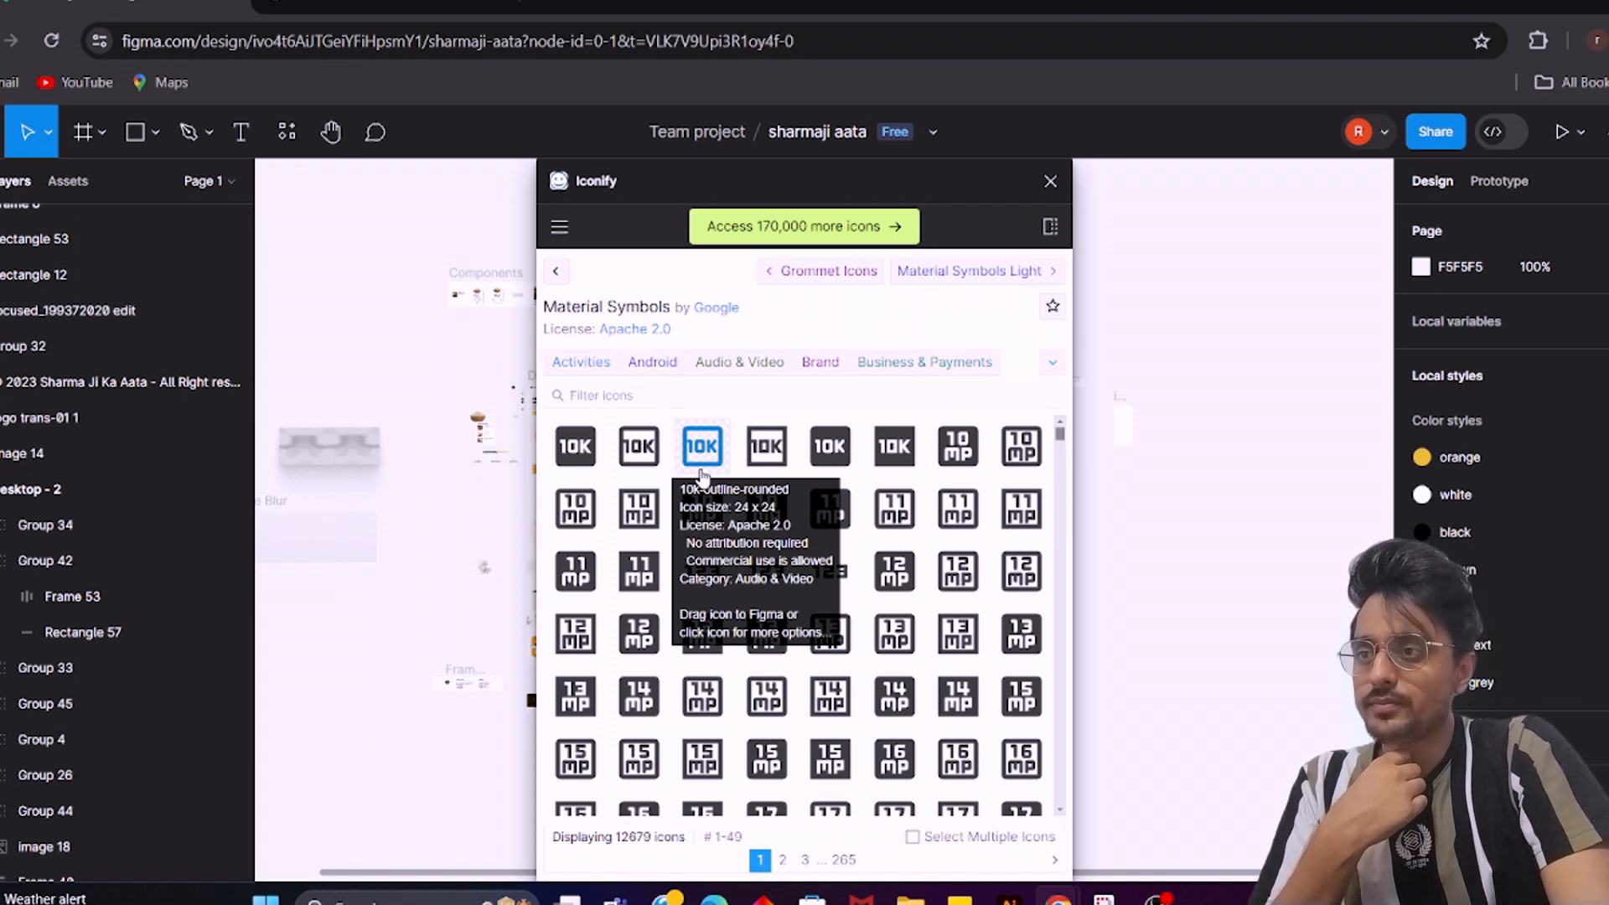
{"action": "left_click", "coordinate": [559, 226]}
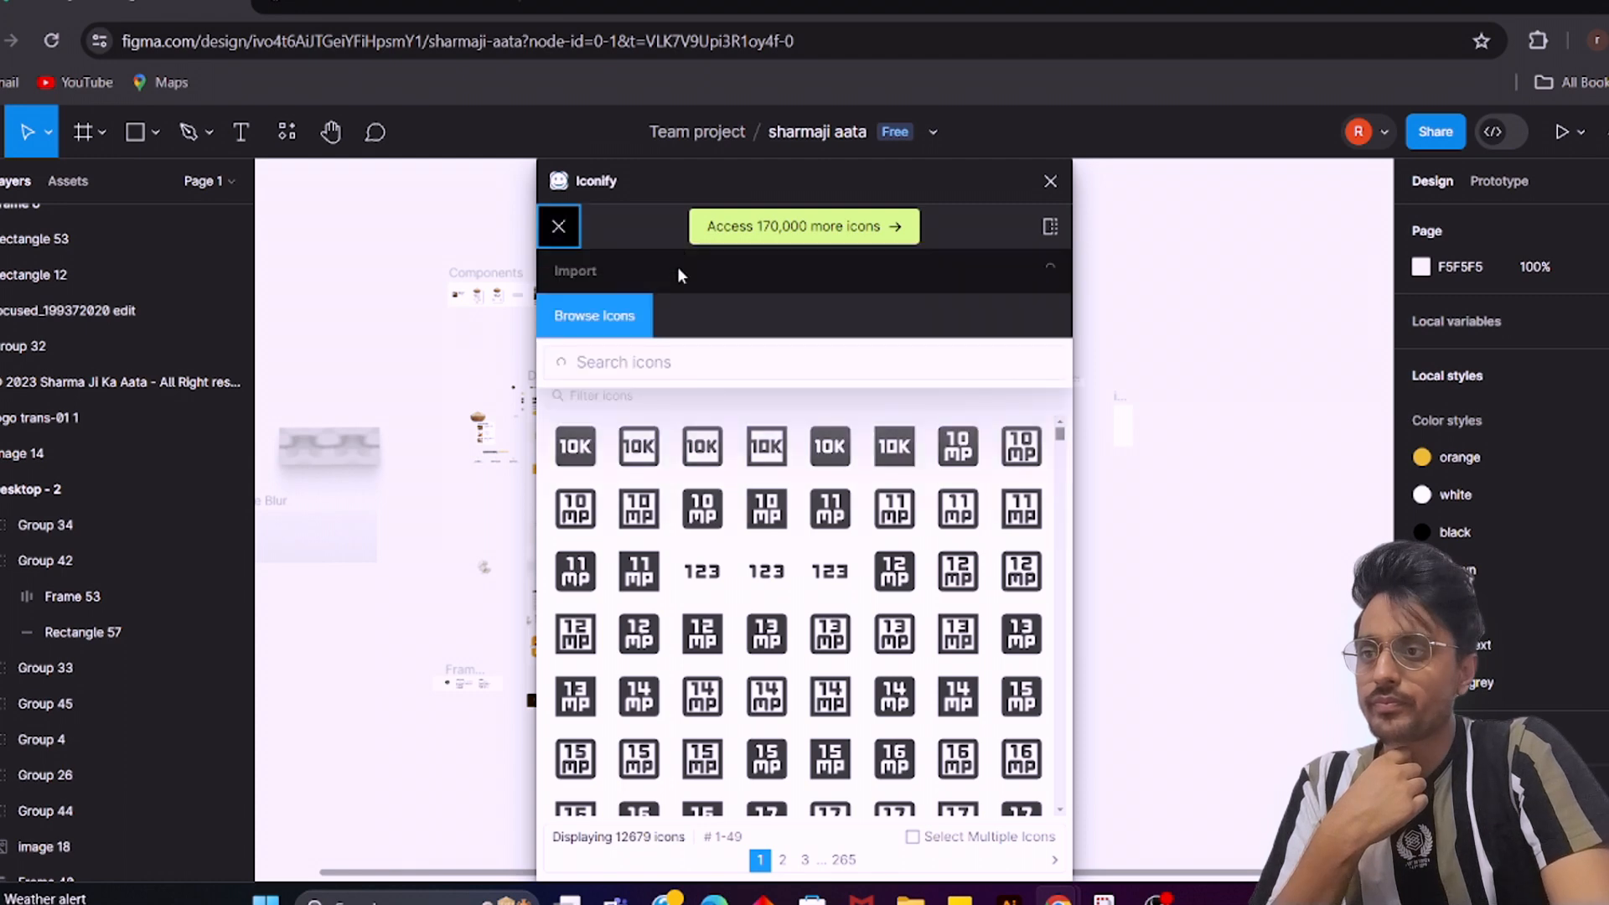
{"action": "left_click", "coordinate": [616, 336]}
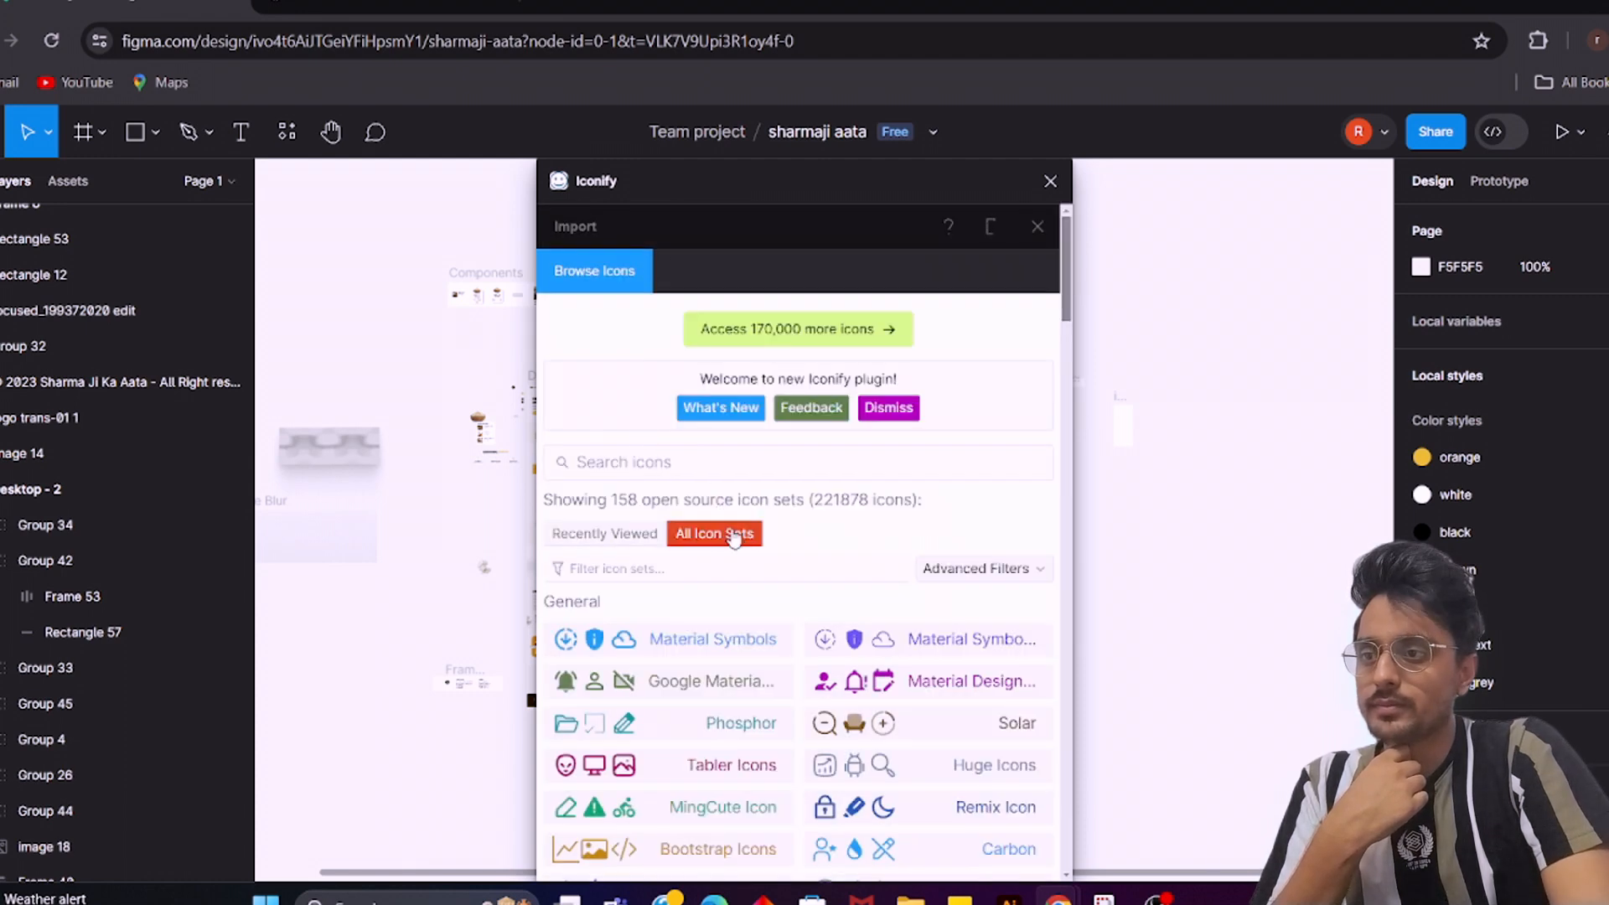
Search Iconify for "facebook", import the ic:round-facebook icon as a frame, and close the plugin
{"action": "left_click", "coordinate": [719, 469]}
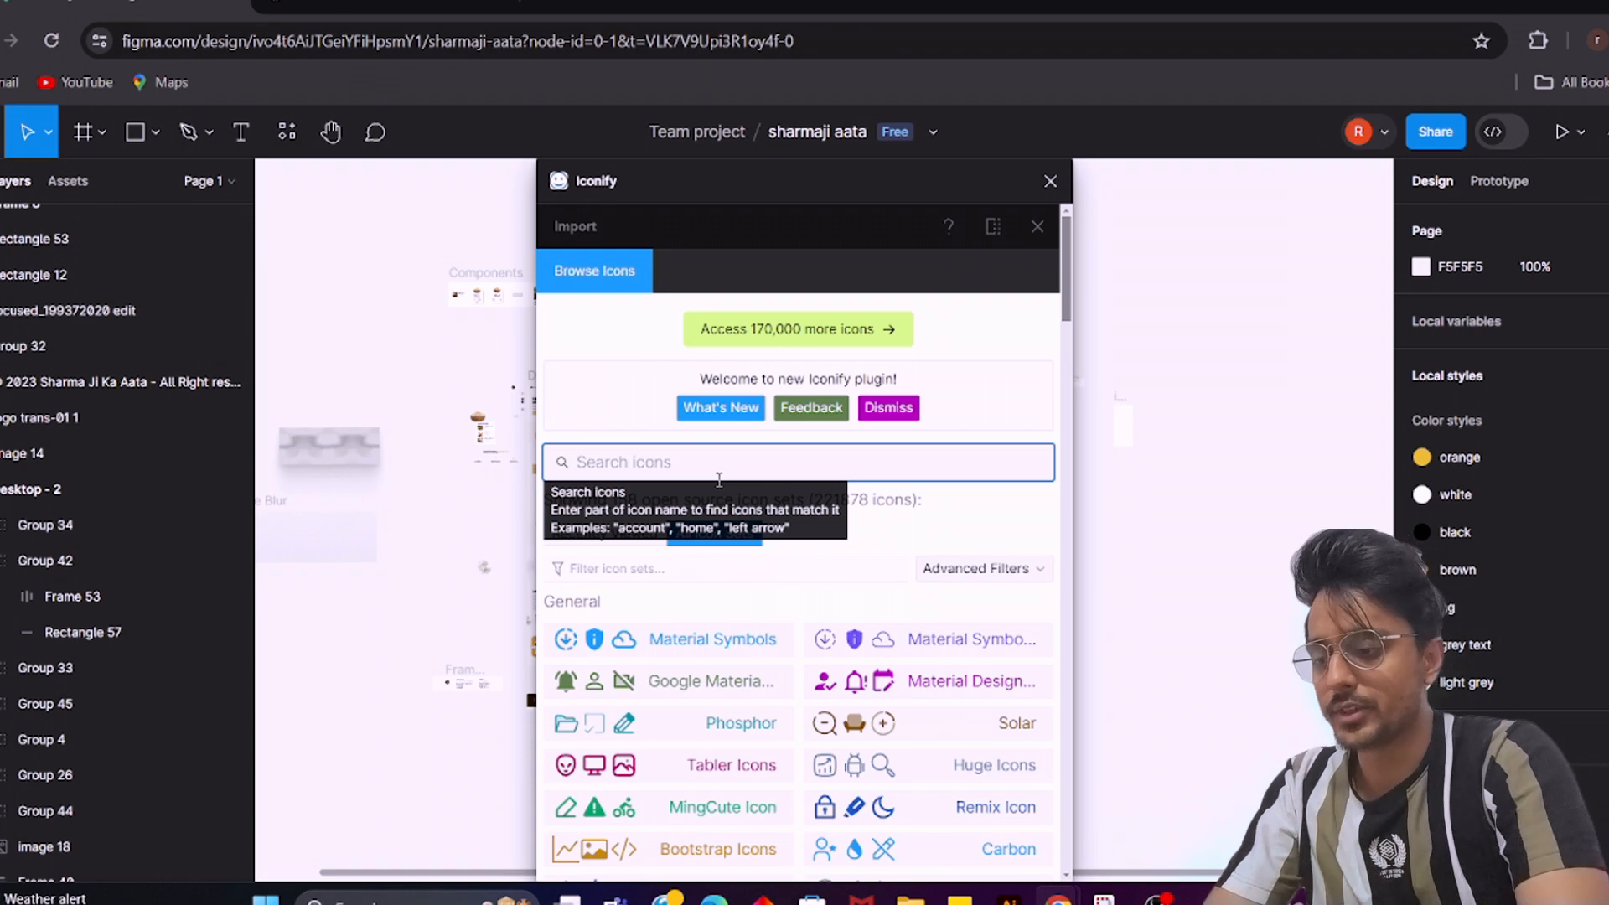
{"action": "type", "text": "facebook"}
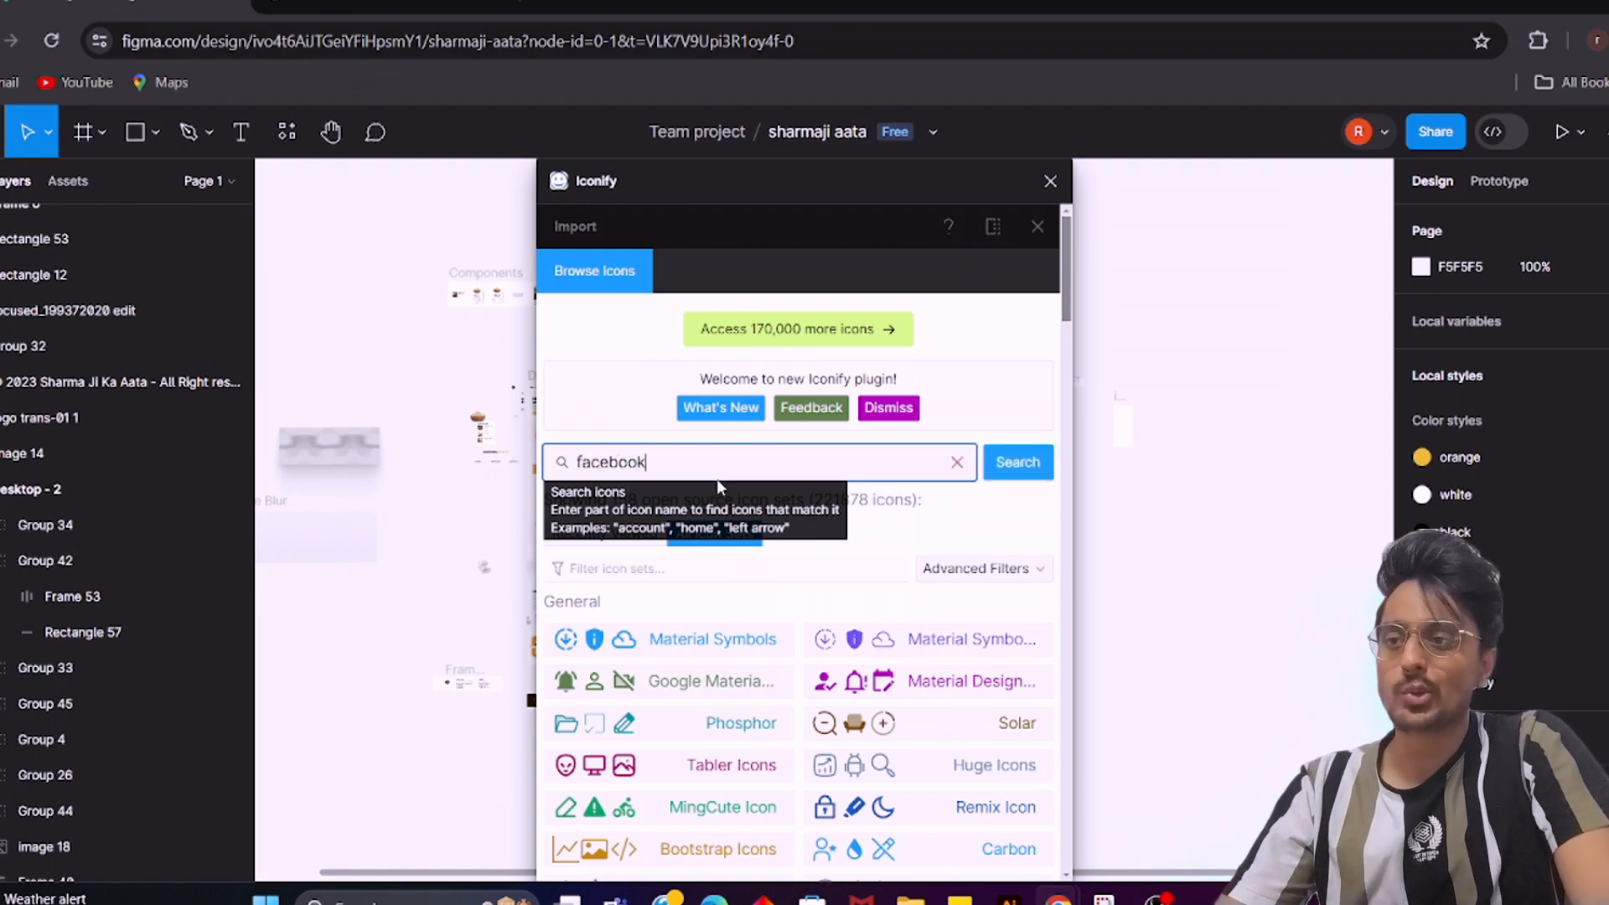
{"action": "key", "text": "Return"}
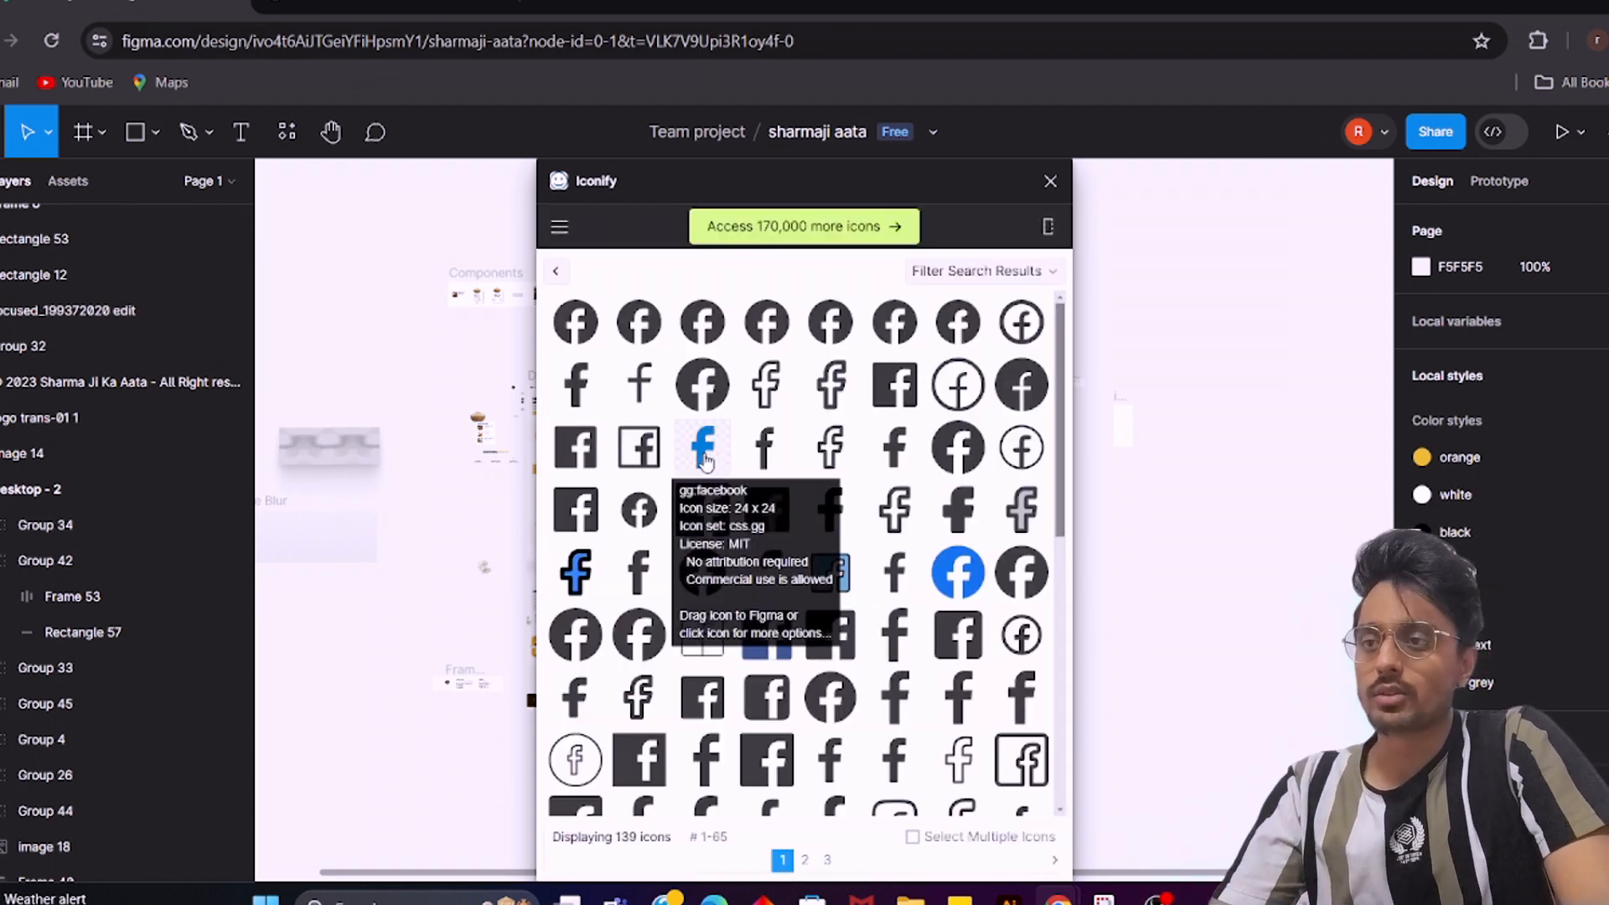
{"action": "left_click", "coordinate": [703, 322]}
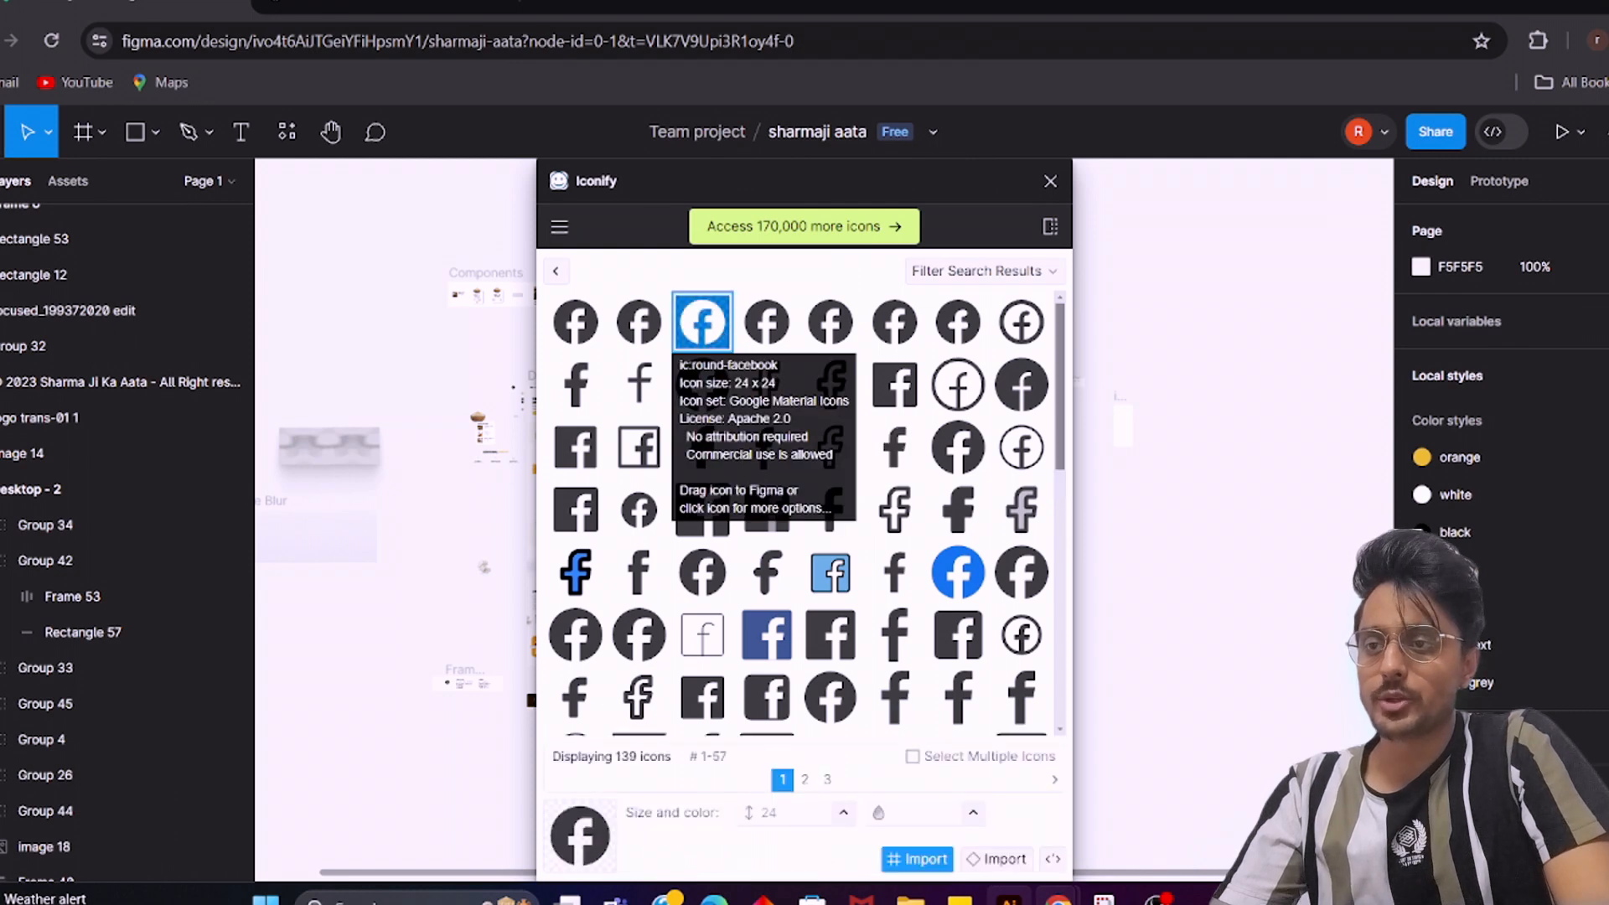
{"action": "left_click", "coordinate": [922, 861]}
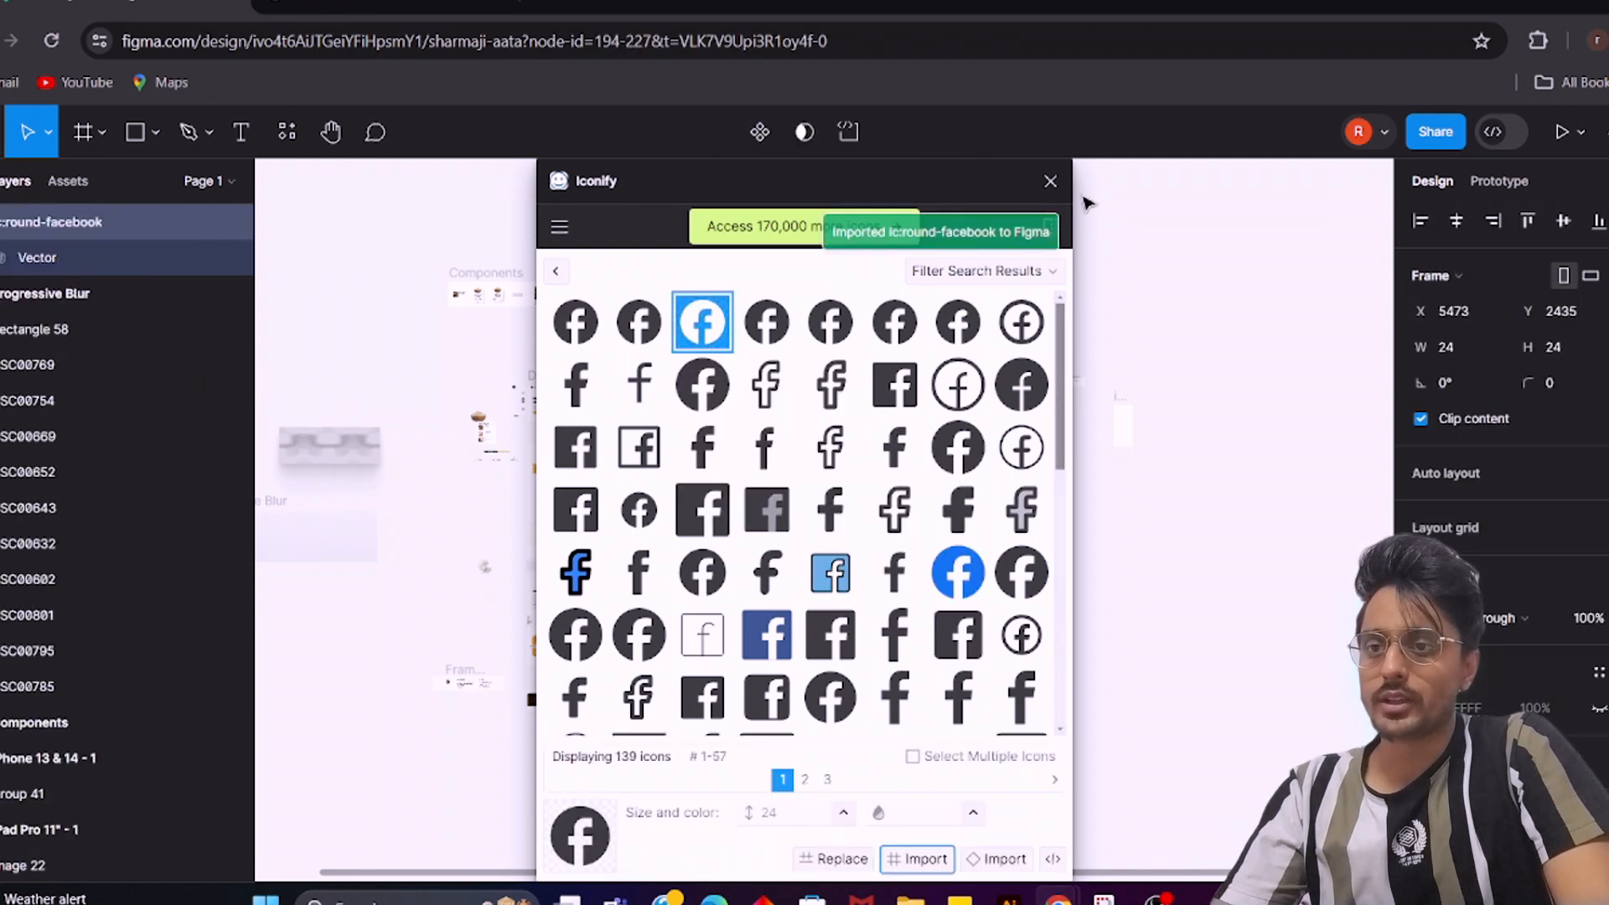
{"action": "left_click", "coordinate": [1049, 182]}
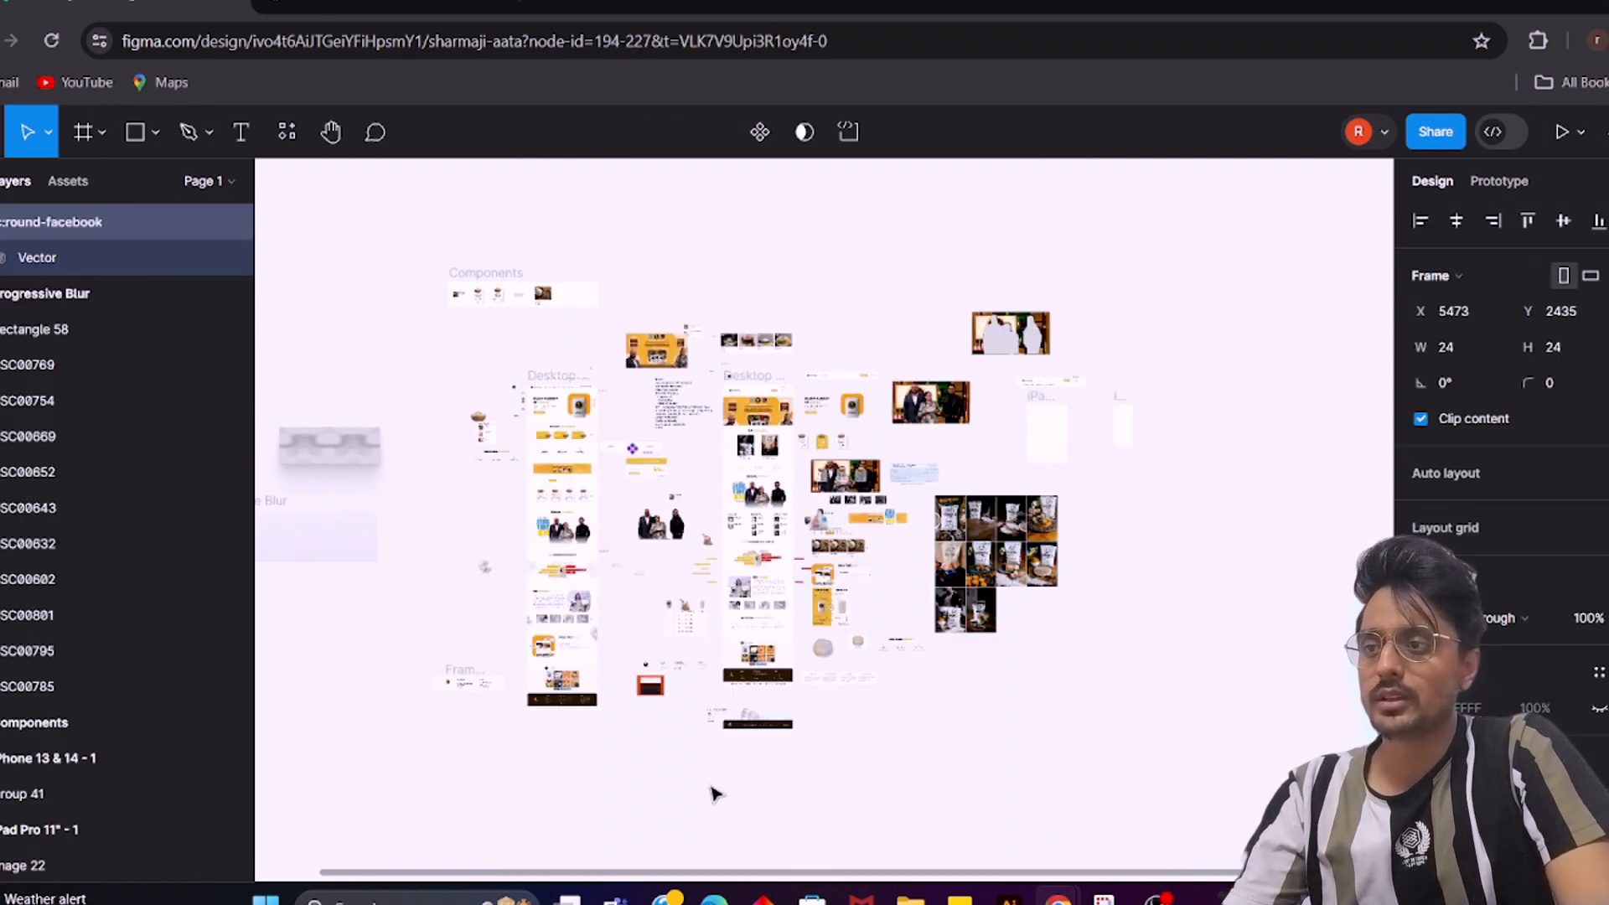
Run Iconify again, place the ic:baseline-facebook icon on an empty area of the canvas, and close the plugin
{"action": "scroll", "coordinate": [782, 726], "scroll_direction": "up", "scroll_amount": 1}
{"action": "scroll", "coordinate": [460, 450], "scroll_direction": "up", "scroll_amount": 5}
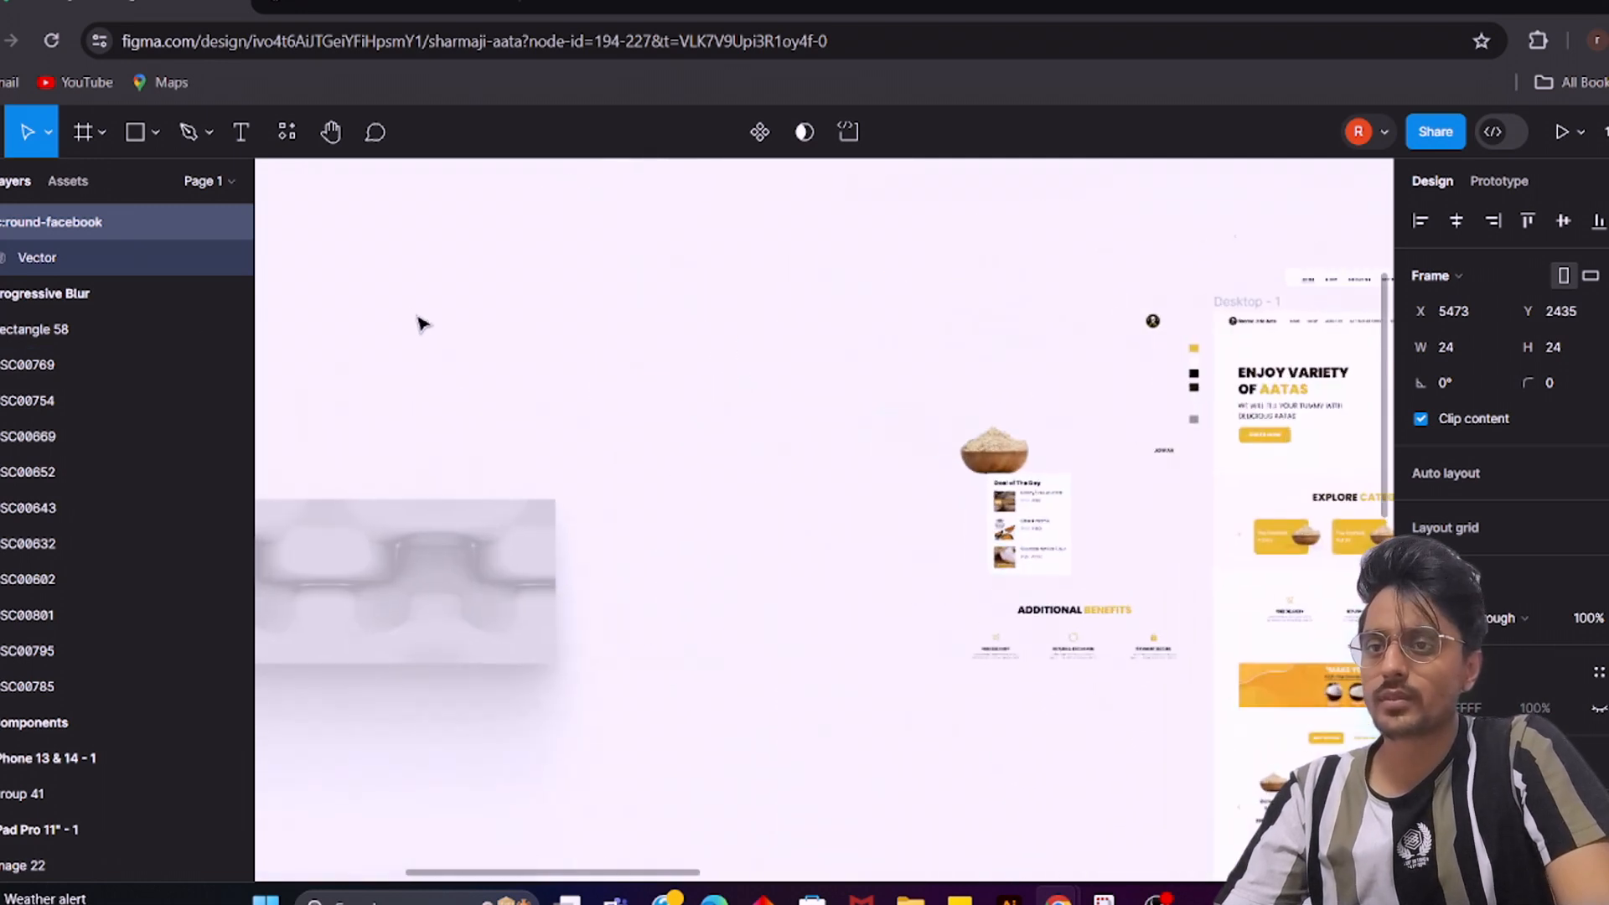
{"action": "left_click_drag", "start_coordinate": [417, 317], "coordinate": [737, 564]}
{"action": "left_click_drag", "start_coordinate": [1107, 639], "coordinate": [661, 395]}
{"action": "scroll", "coordinate": [1016, 329], "scroll_direction": "up", "scroll_amount": 4}
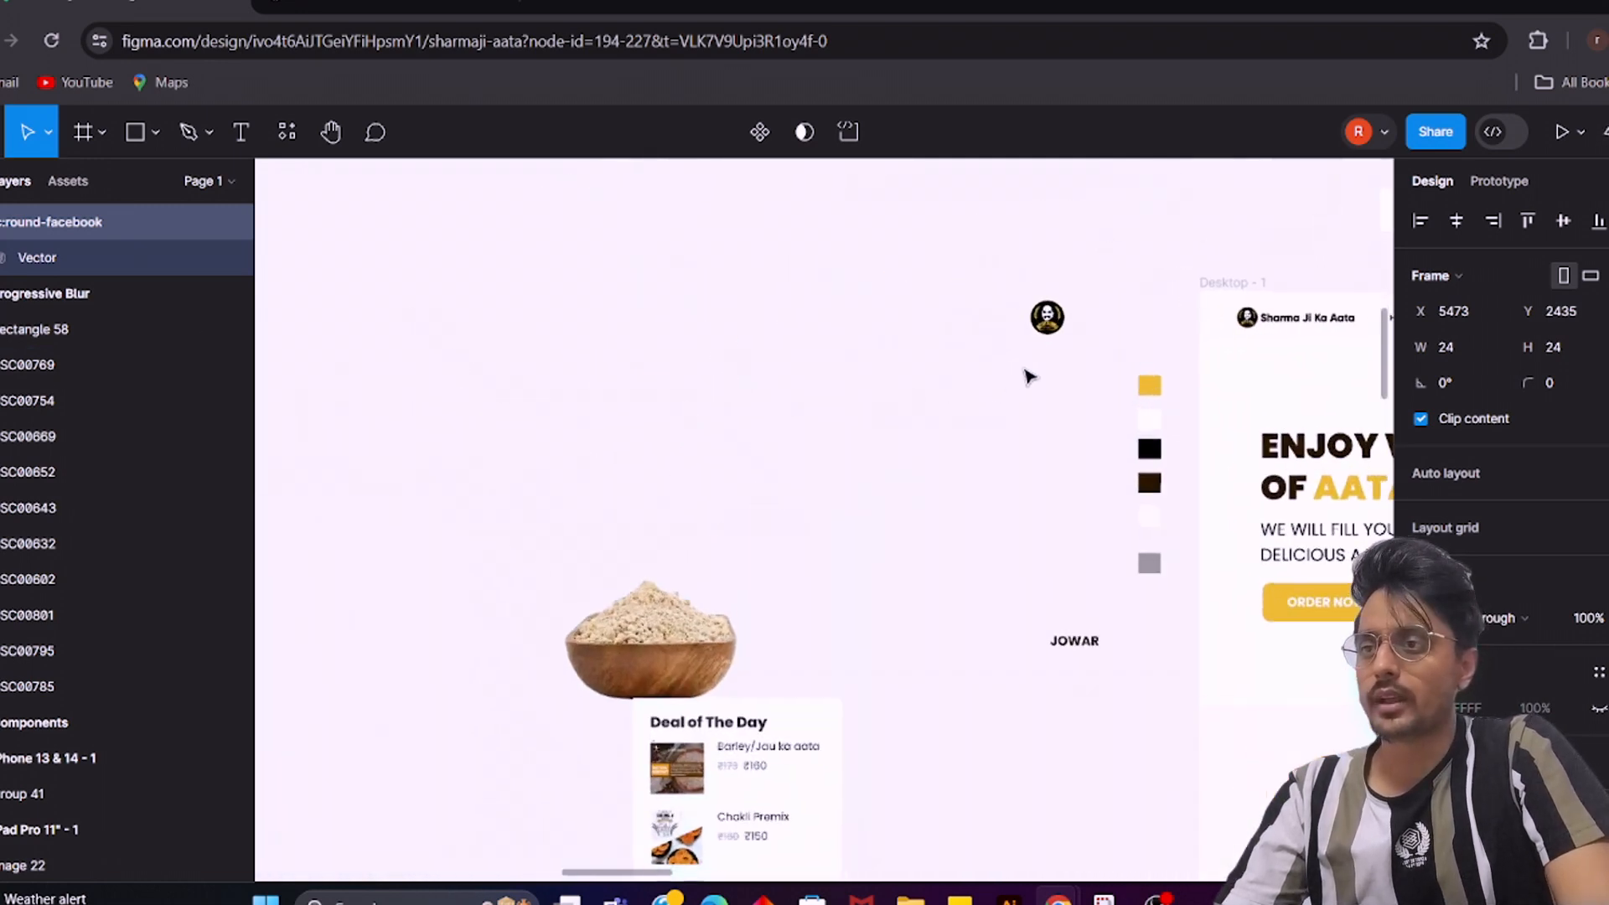
{"action": "scroll", "coordinate": [1029, 377], "scroll_direction": "left", "scroll_amount": 6}
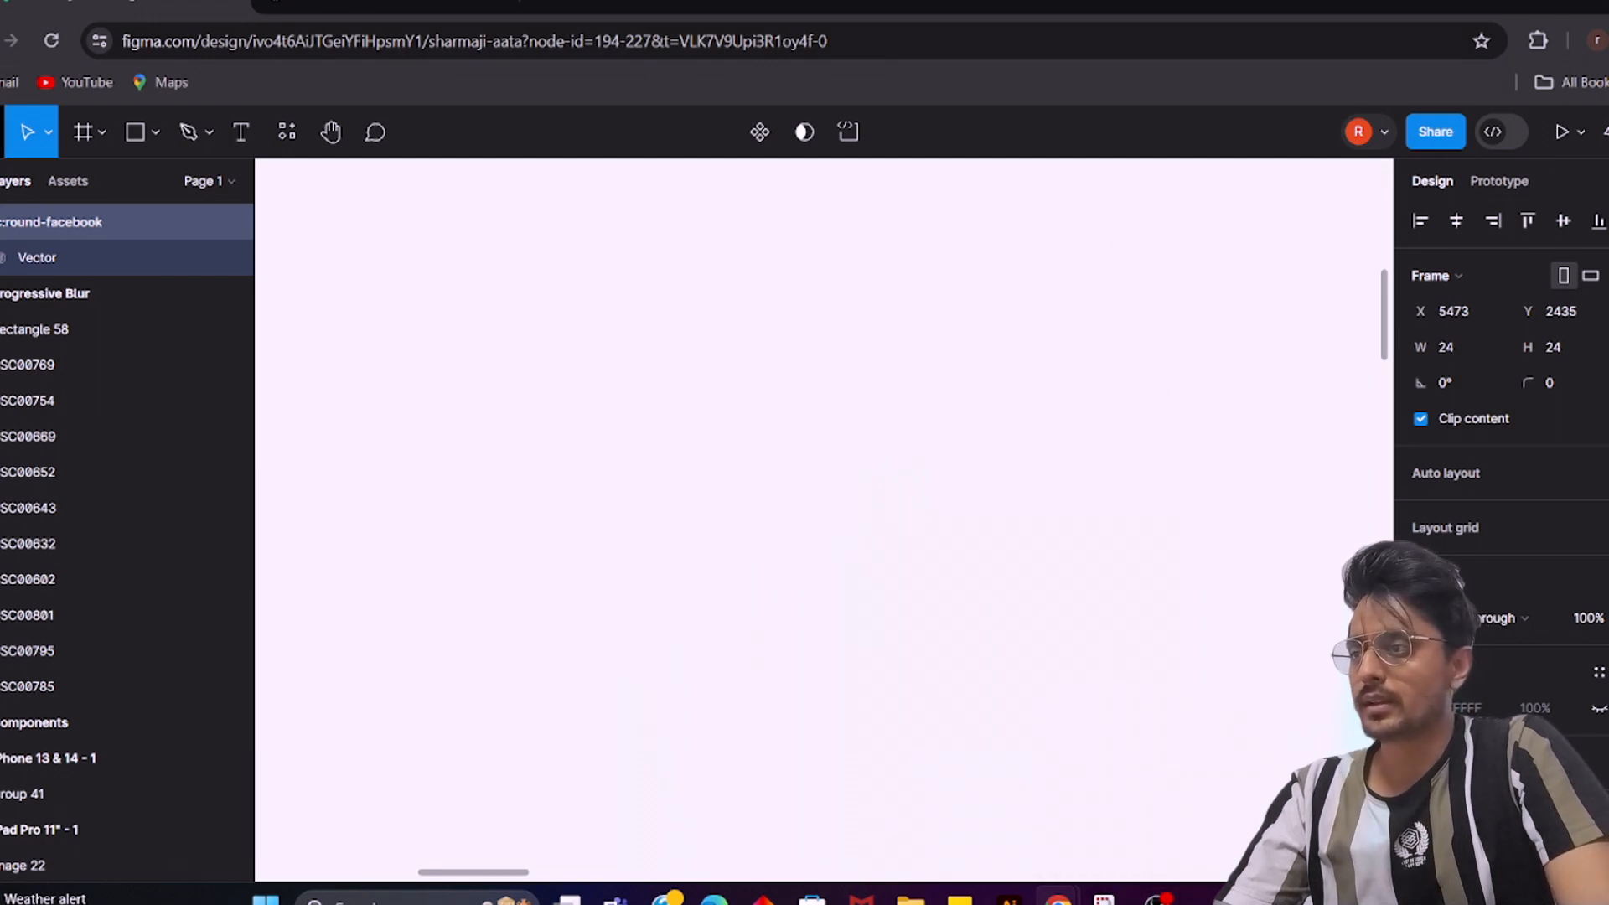
{"action": "left_click", "coordinate": [3, 131]}
{"action": "mouse_move", "coordinate": [43, 487]}
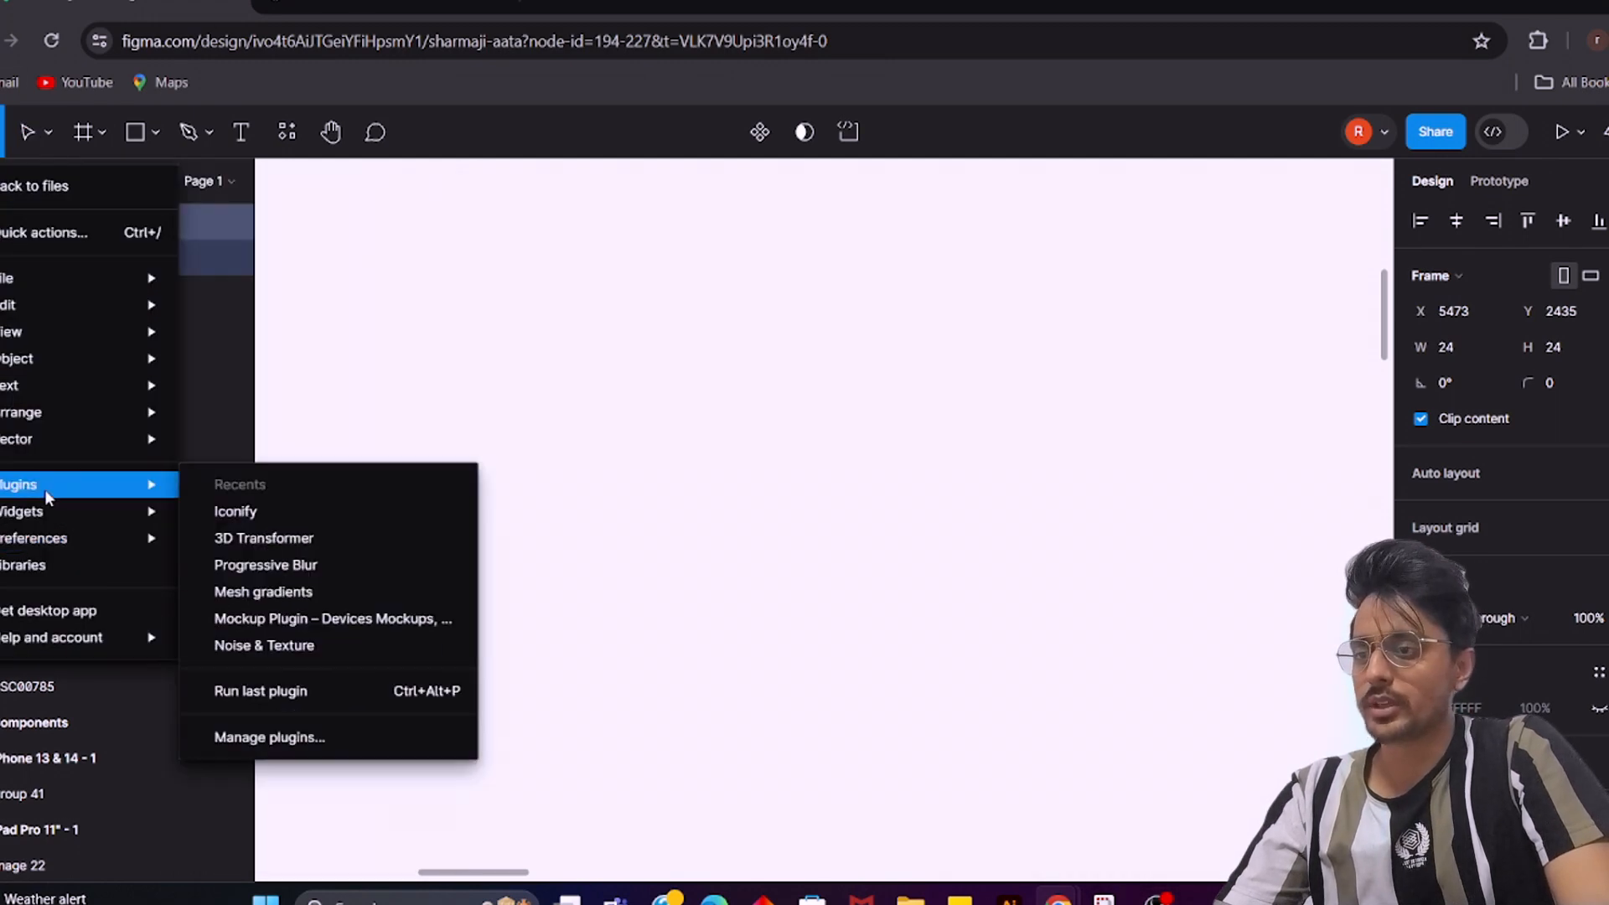
{"action": "left_click", "coordinate": [298, 513]}
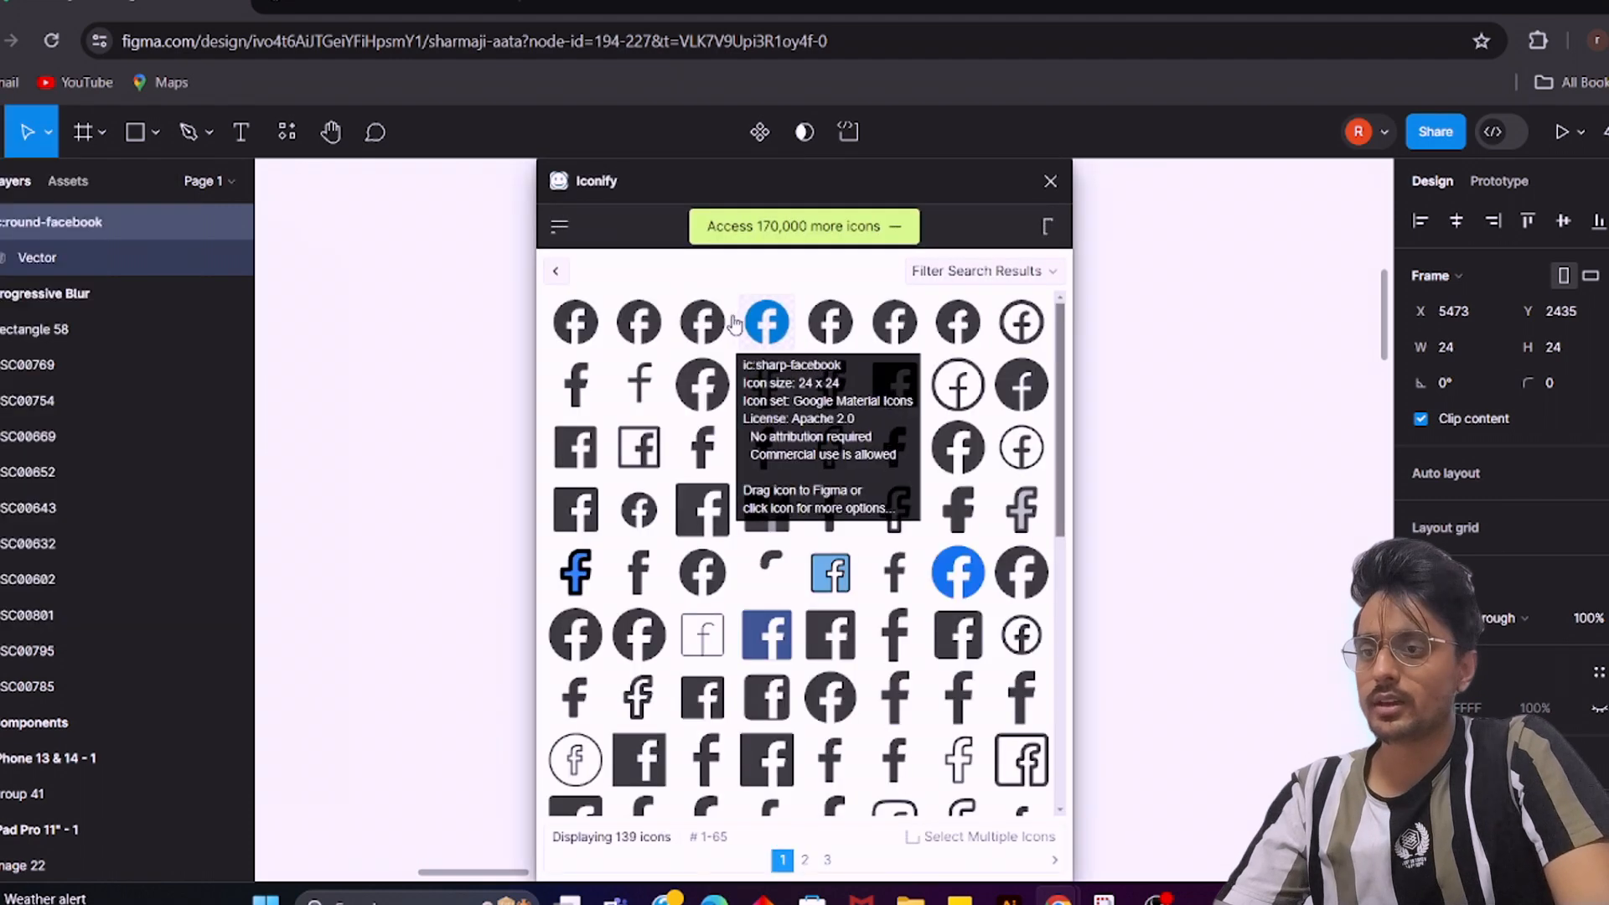
{"action": "left_click", "coordinate": [595, 338]}
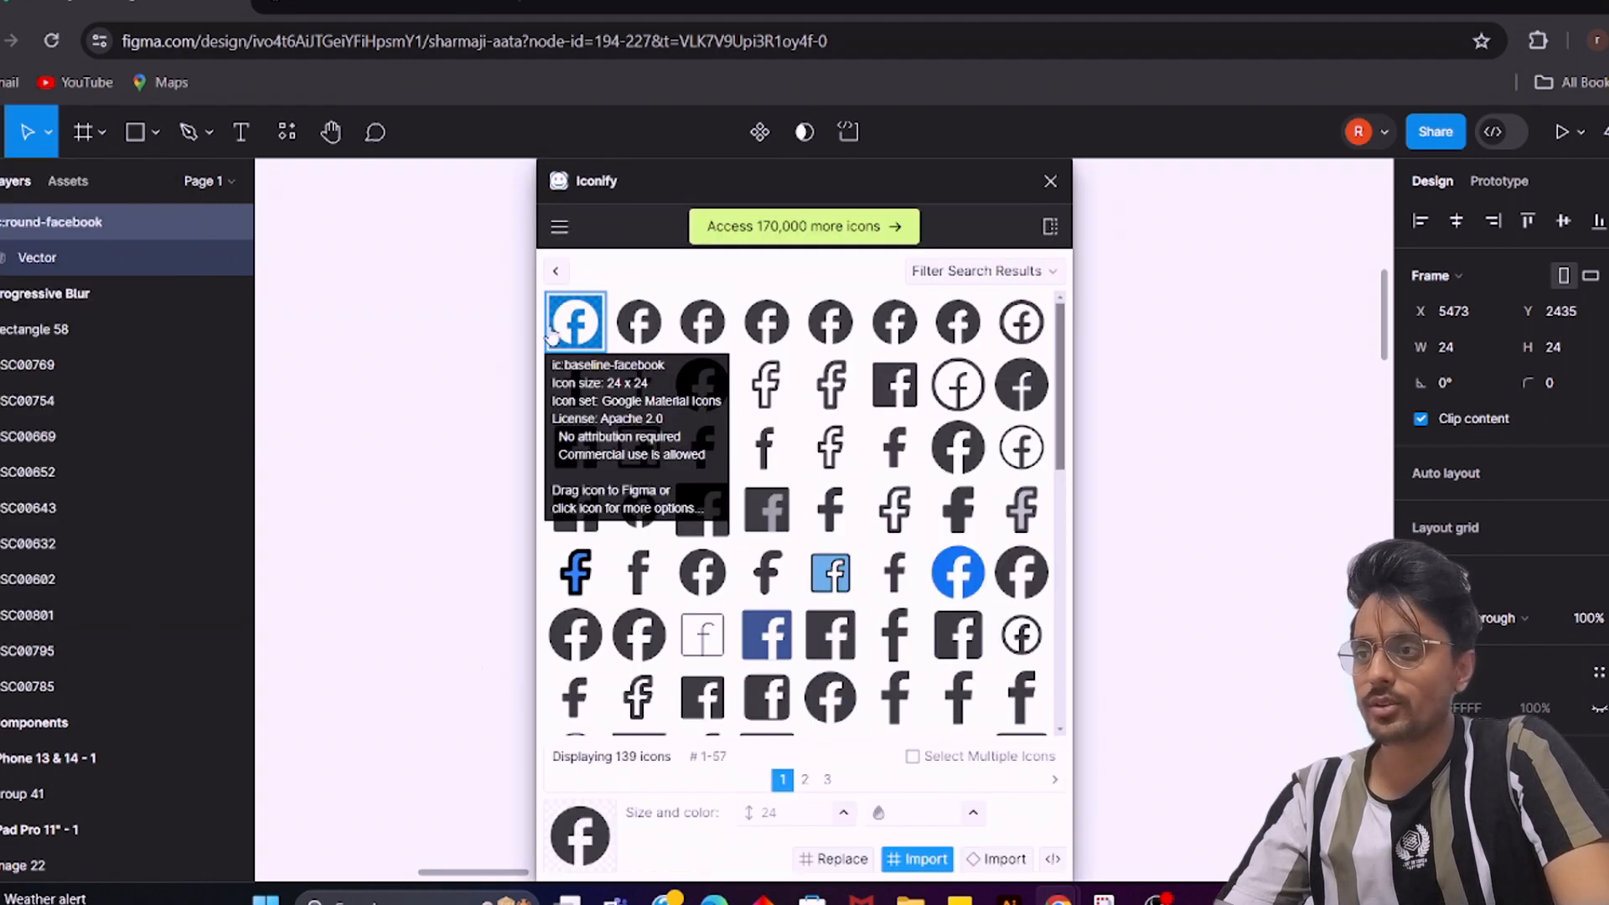
{"action": "left_click_drag", "start_coordinate": [587, 331], "coordinate": [359, 339]}
{"action": "left_click_drag", "start_coordinate": [575, 323], "coordinate": [358, 339]}
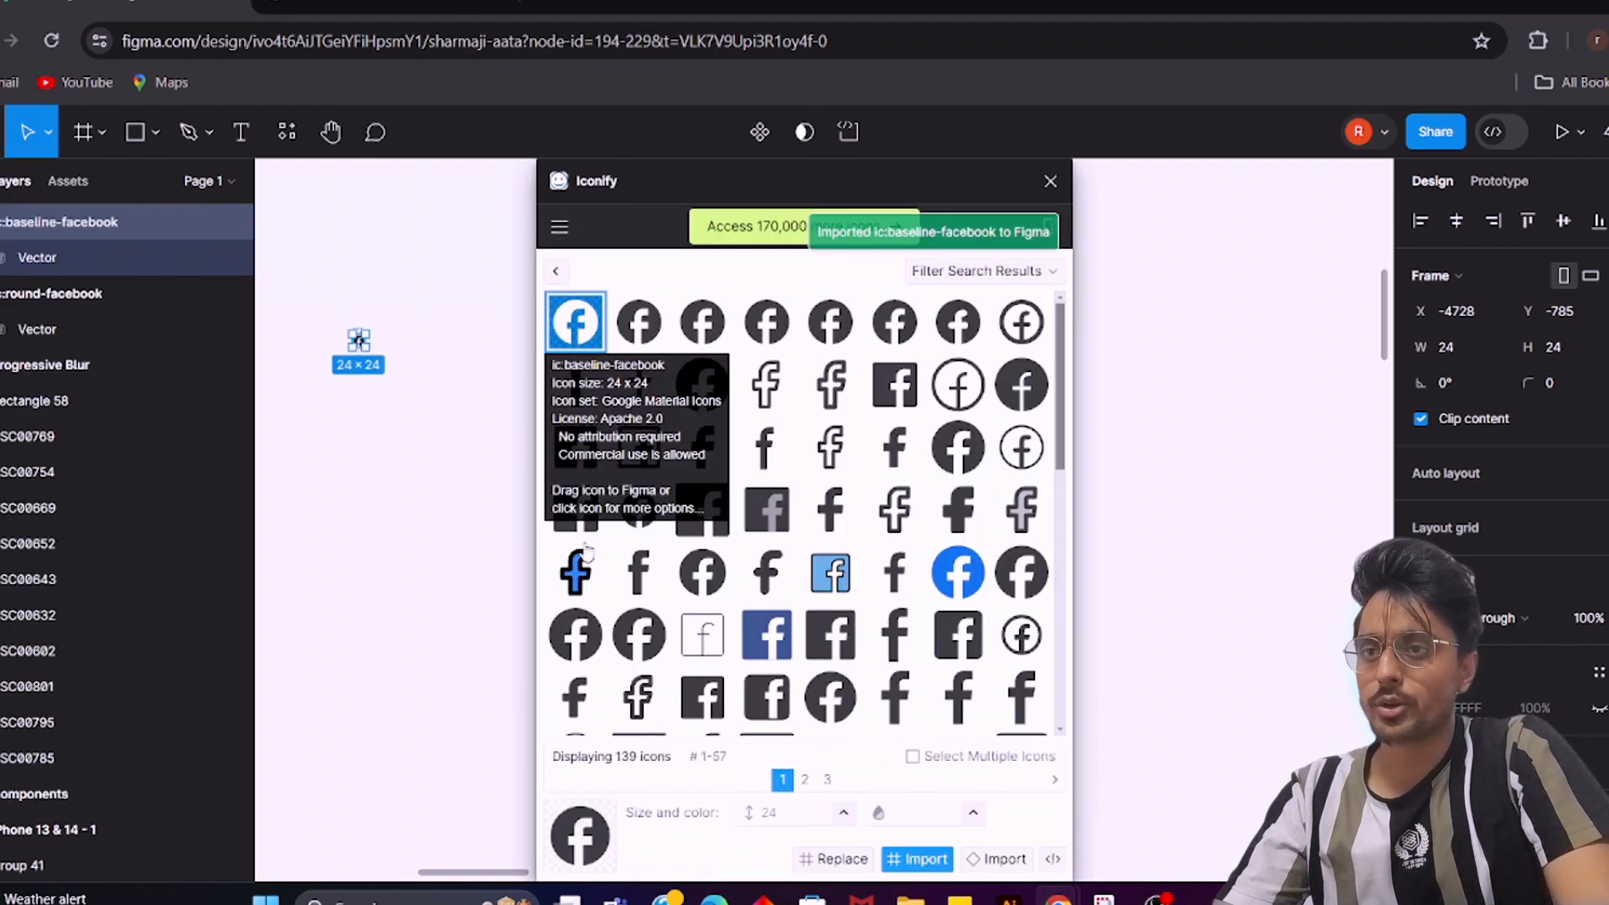
{"action": "left_click", "coordinate": [1050, 181]}
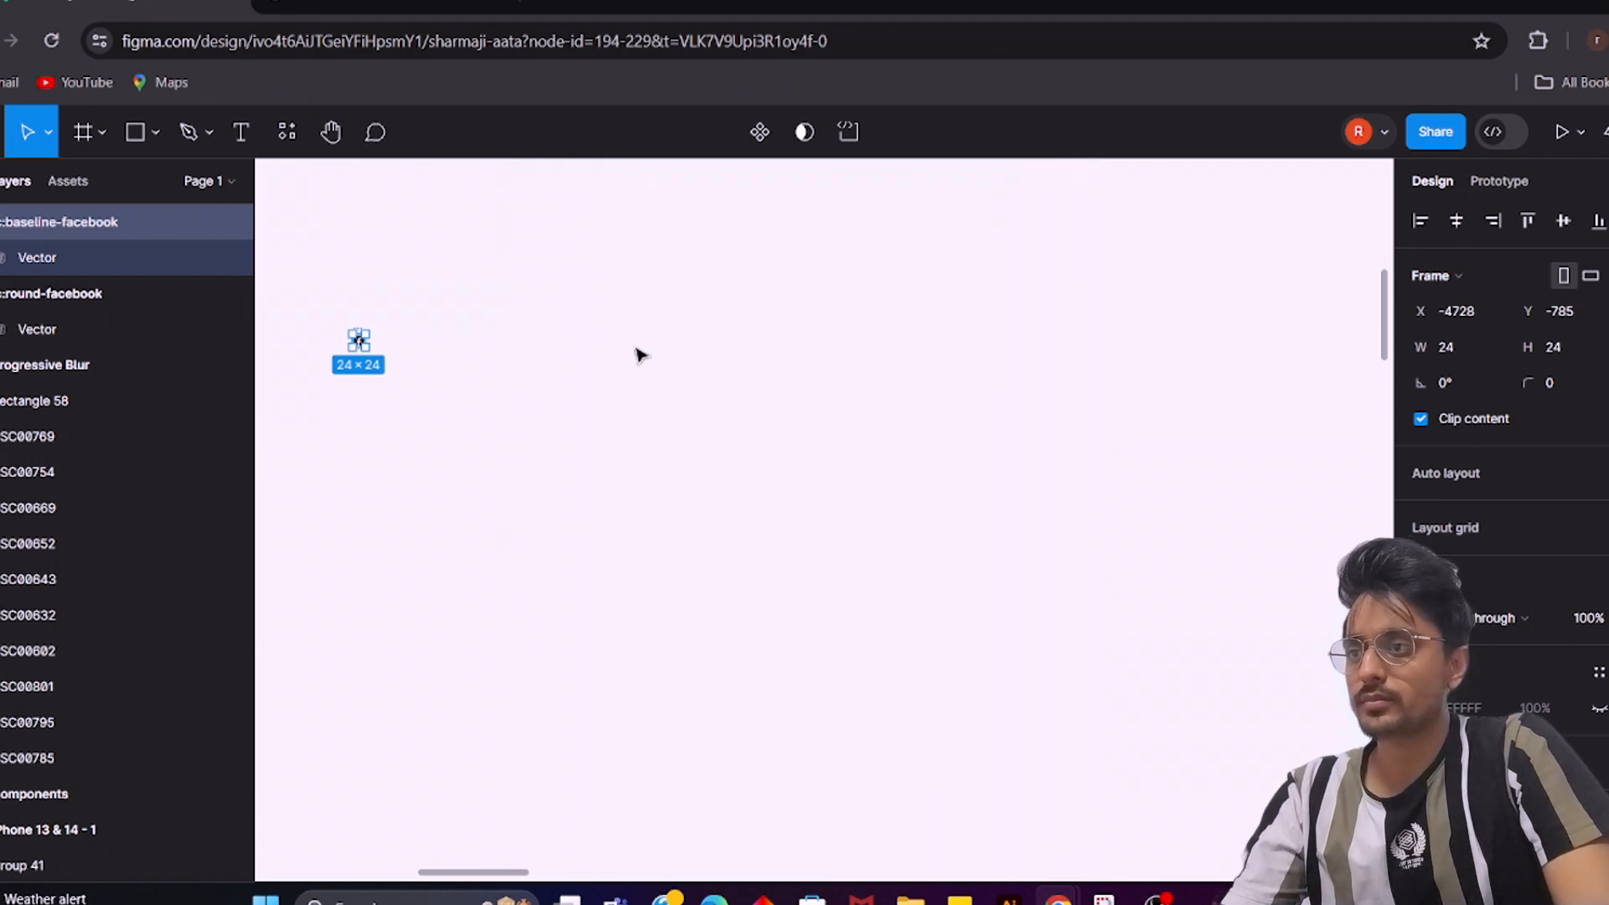
Examine the placed ic:baseline-facebook icon up close on the canvas
{"action": "left_click", "coordinate": [348, 368]}
{"action": "scroll", "coordinate": [514, 499], "scroll_direction": "up", "scroll_amount": 10}
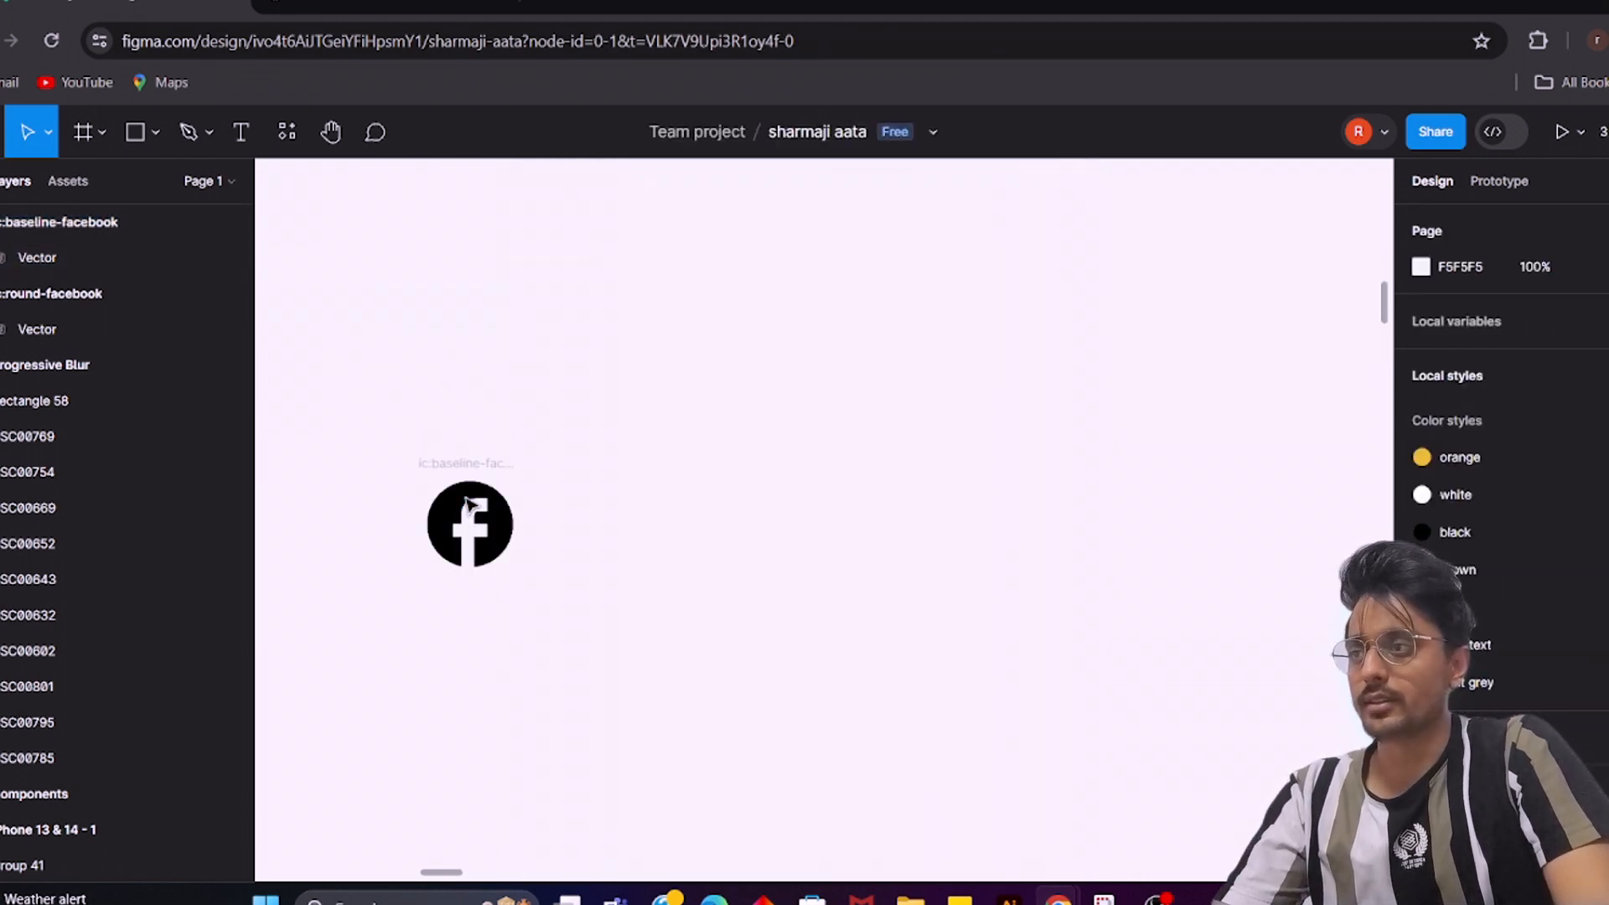
{"action": "left_click_drag", "start_coordinate": [438, 553], "coordinate": [334, 212]}
{"action": "left_click_drag", "start_coordinate": [751, 435], "coordinate": [540, 505]}
{"action": "scroll", "coordinate": [751, 550], "scroll_direction": "down", "scroll_amount": 4}
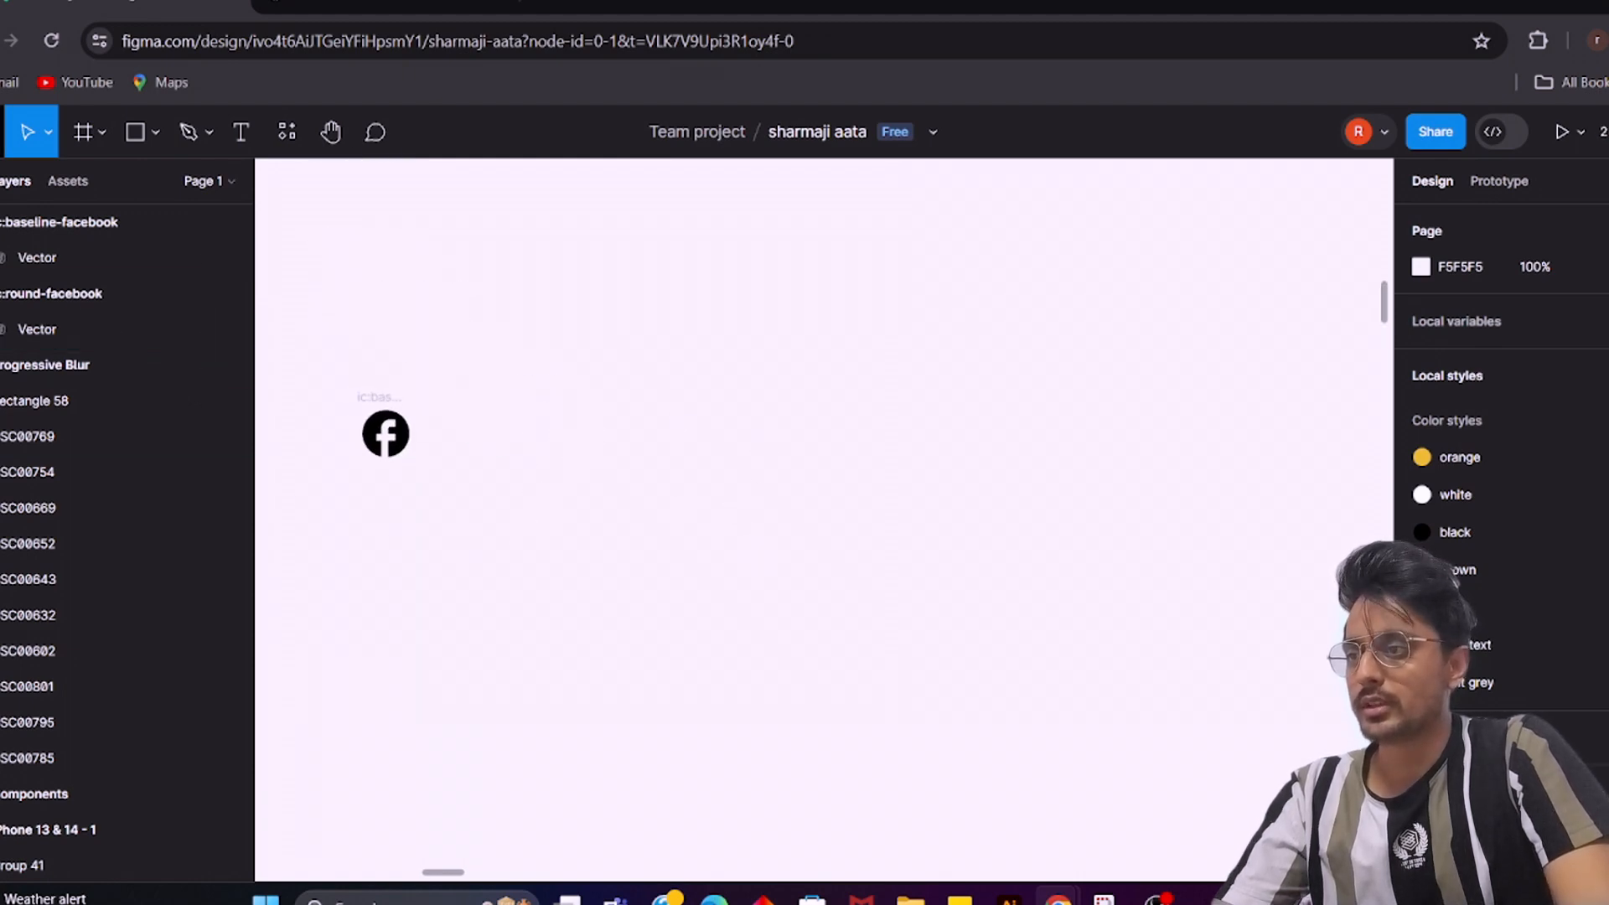
{"action": "left_click", "coordinate": [3, 132]}
{"action": "mouse_move", "coordinate": [94, 495]}
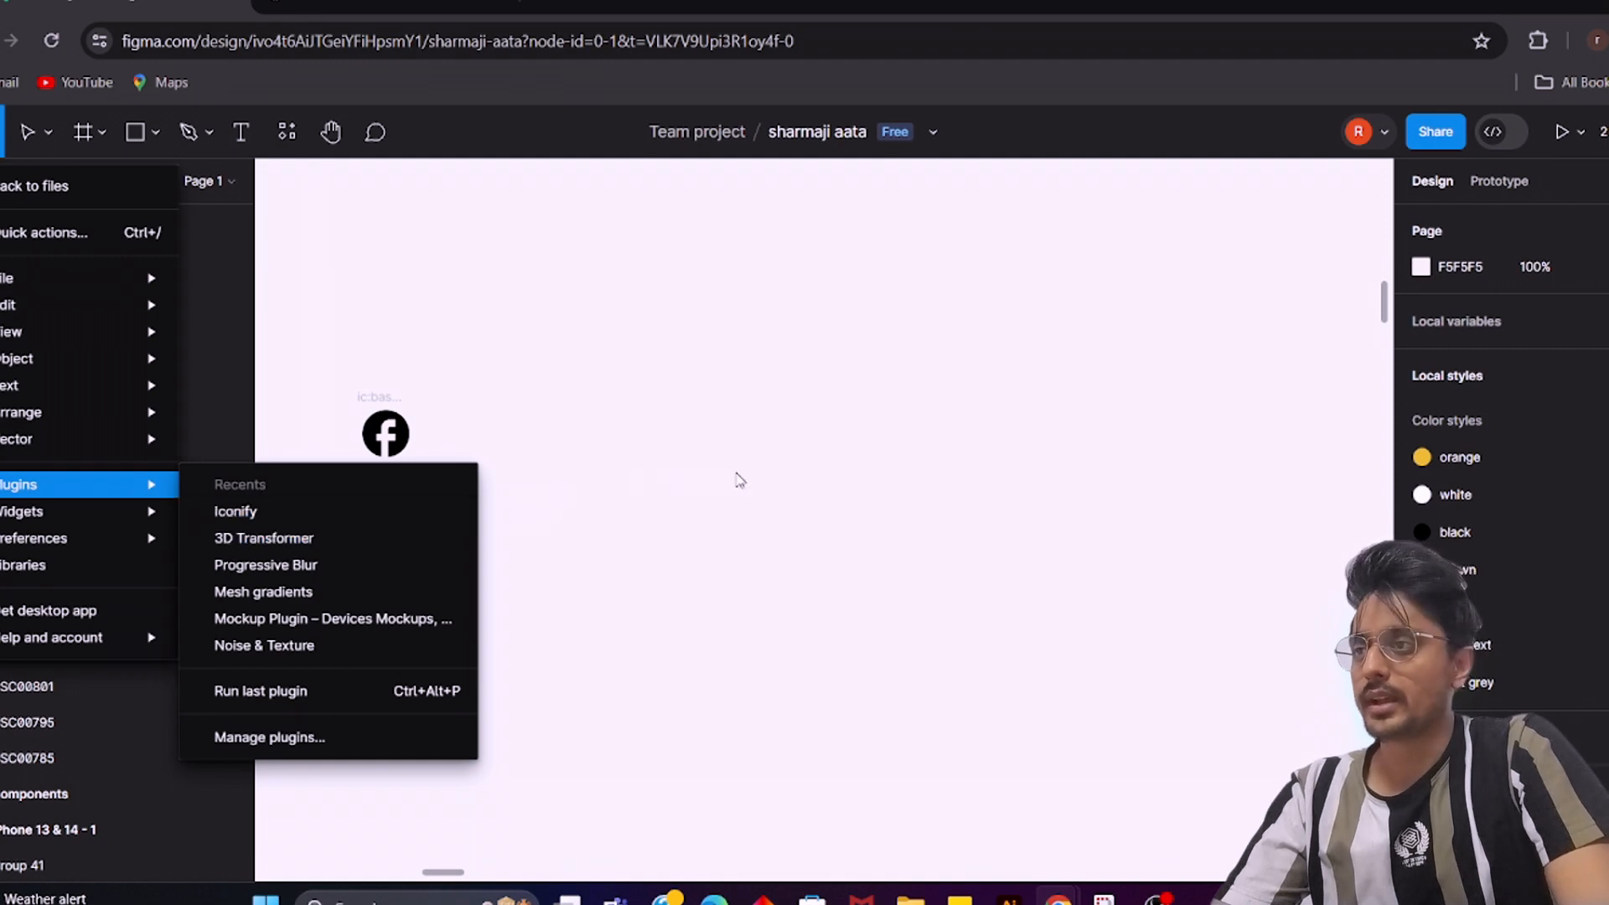
{"action": "left_click", "coordinate": [1021, 495]}
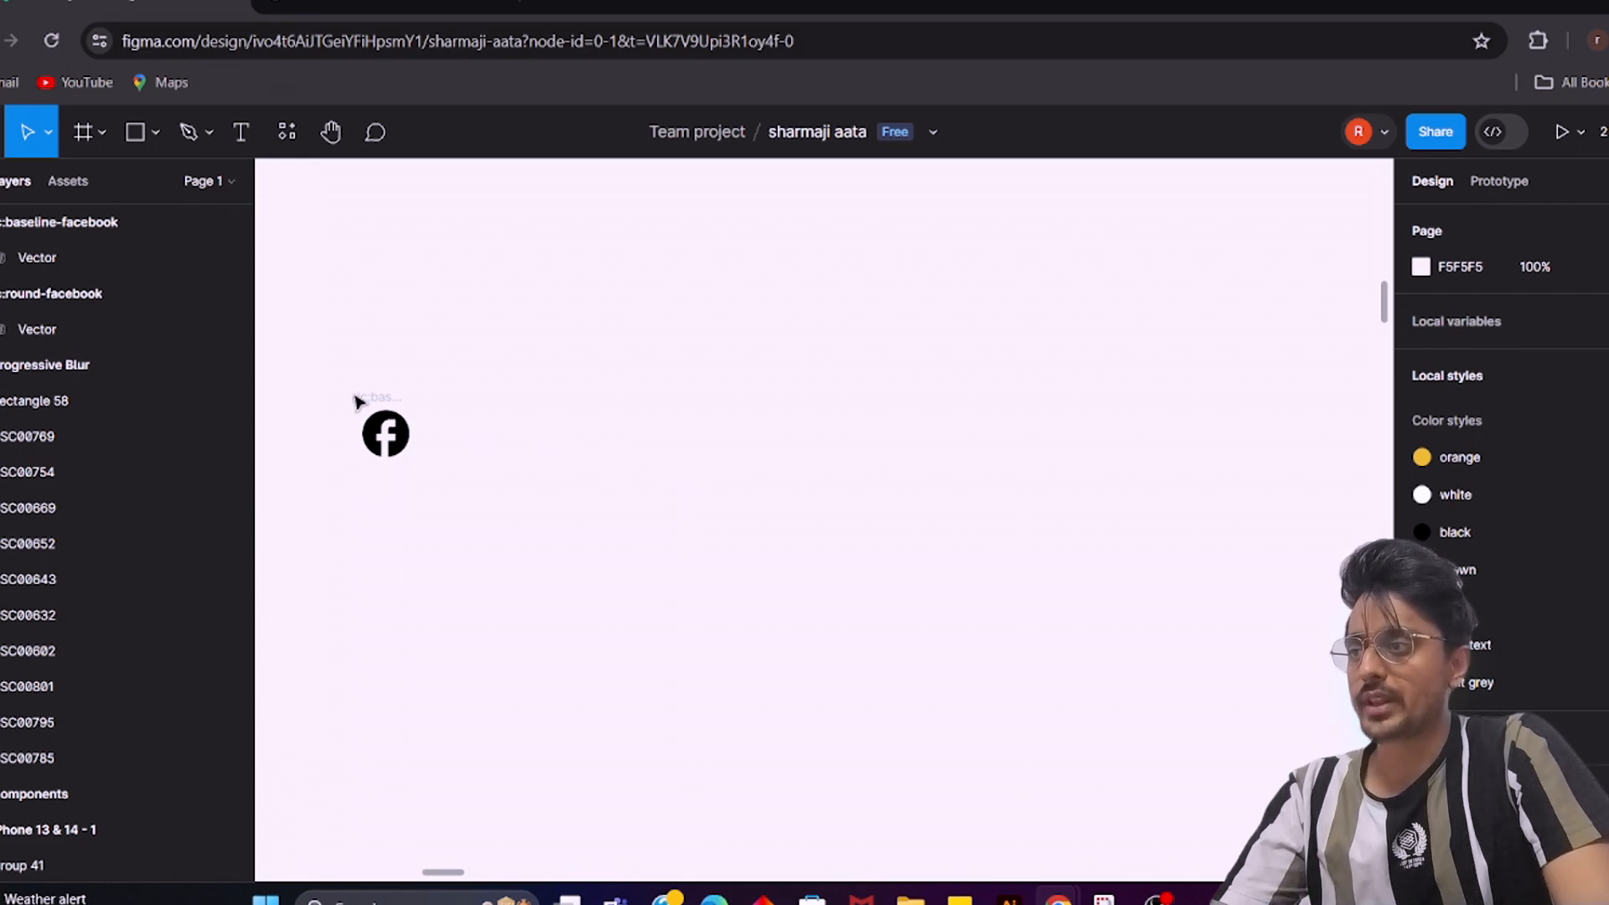
Place the image "bizzebuds club offer APP-01" from the D: folder pixelotech > bizeebuds on the canvas near the Facebook icon
{"action": "left_click", "coordinate": [2, 131]}
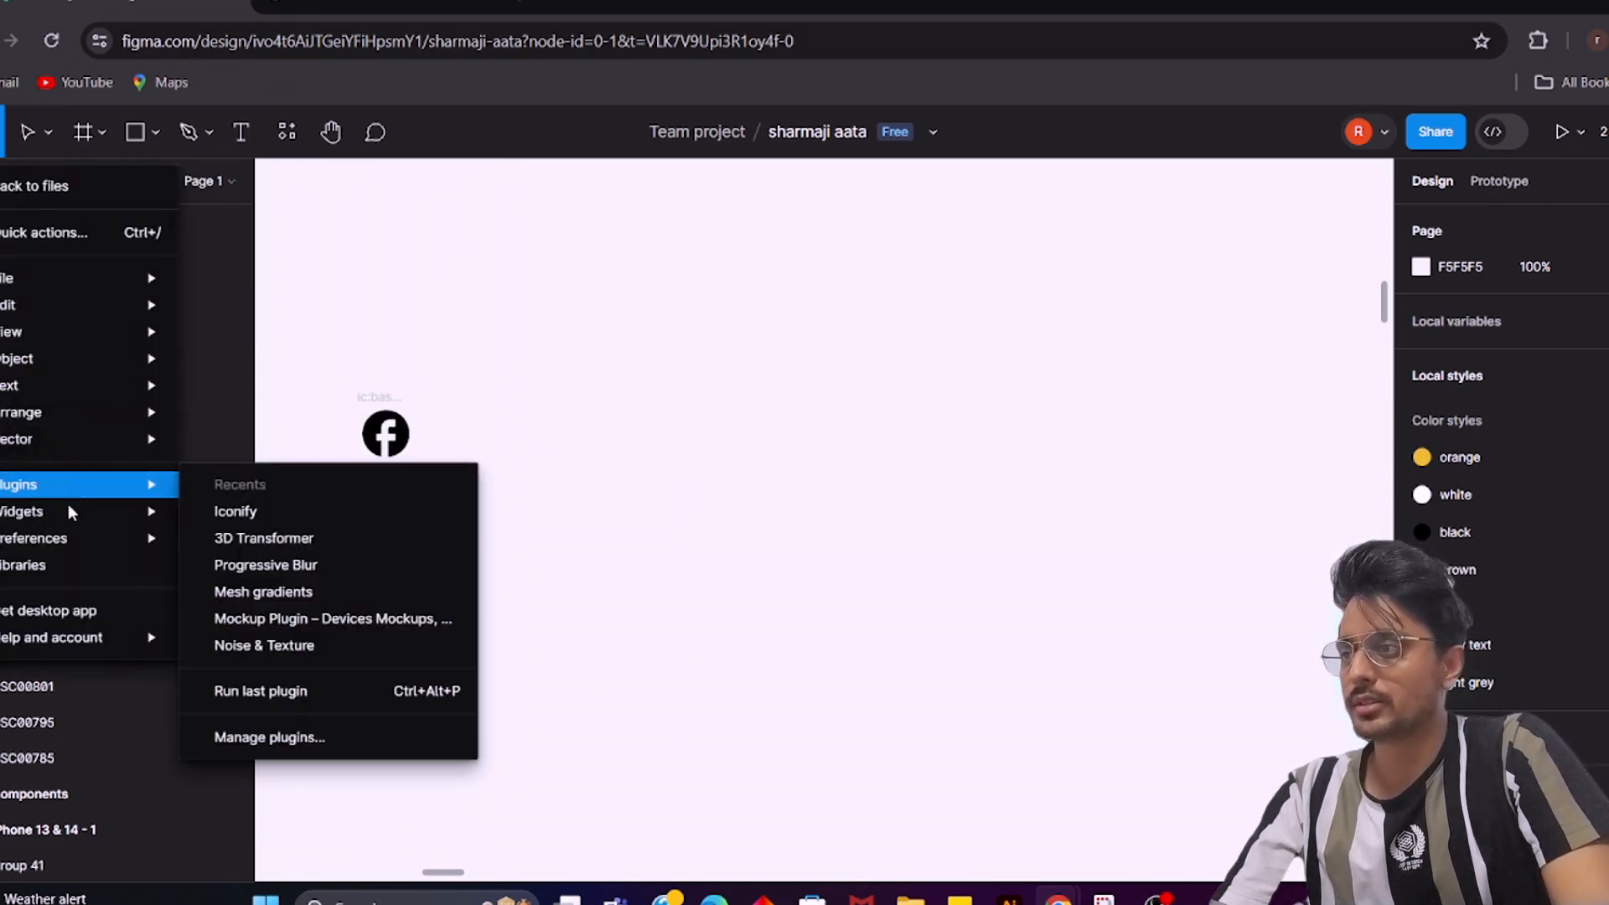
{"action": "mouse_move", "coordinate": [126, 278]}
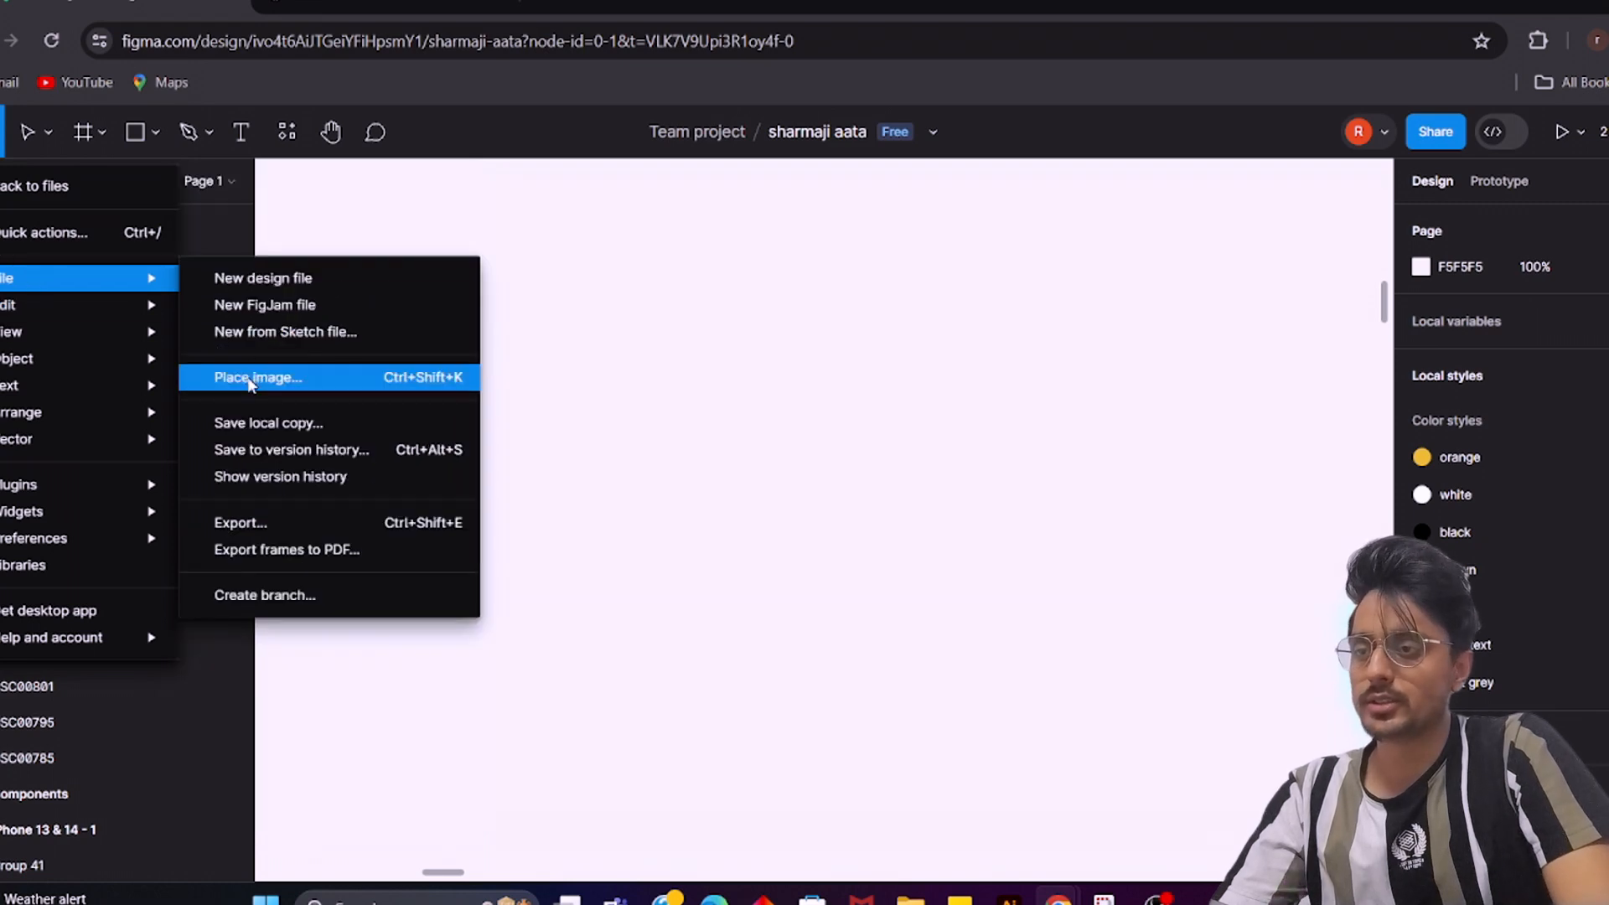
{"action": "left_click", "coordinate": [243, 369]}
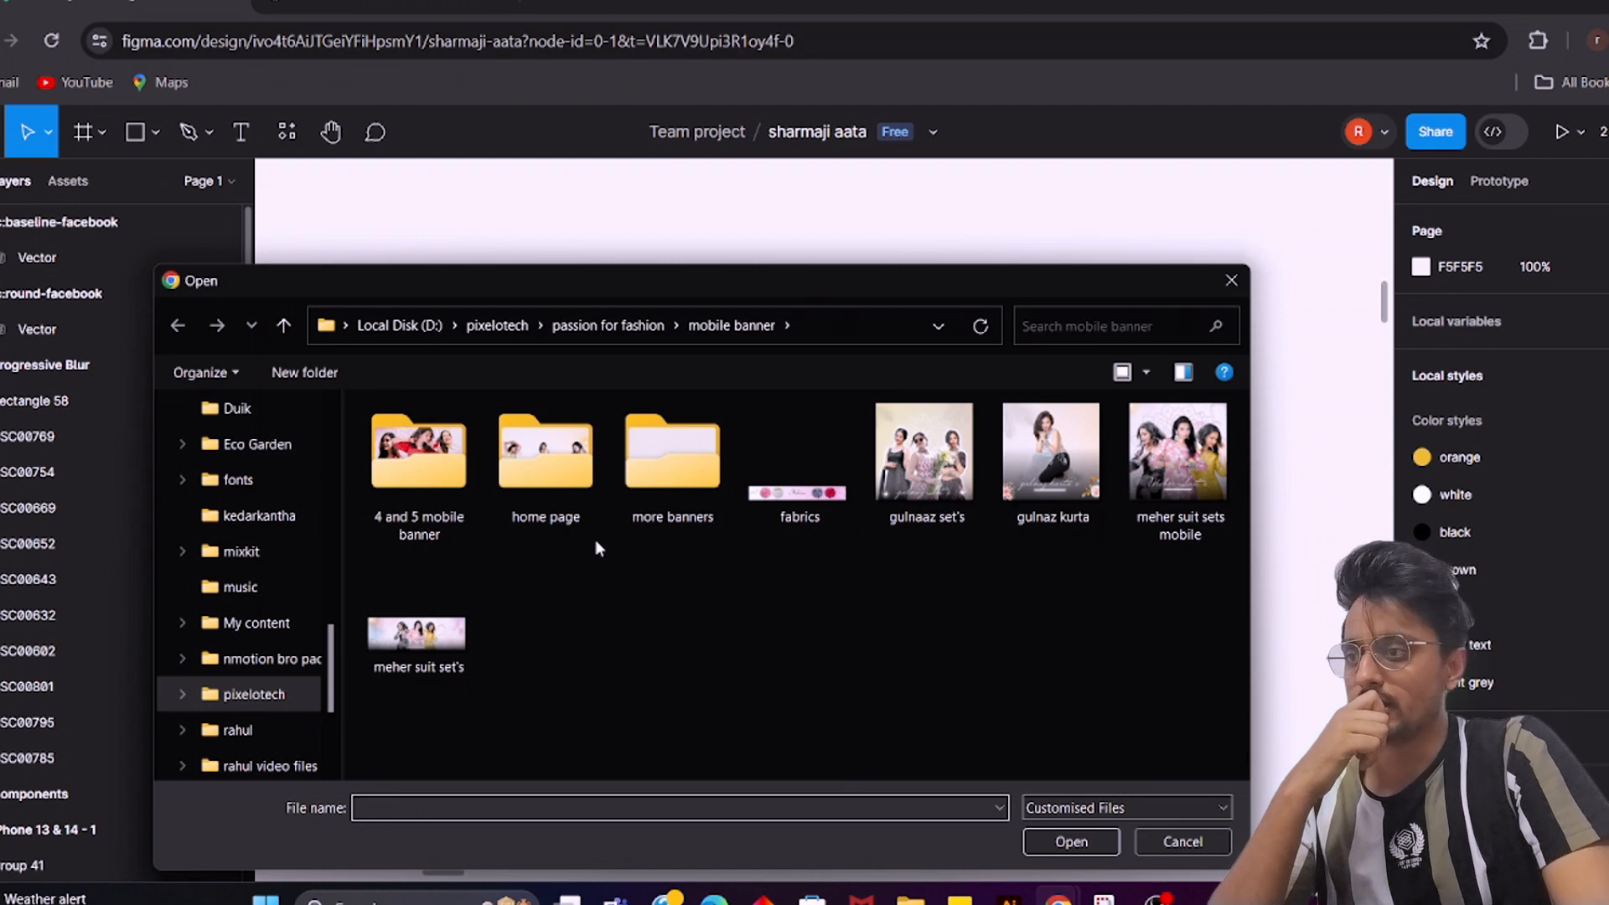
{"action": "left_click", "coordinate": [297, 558]}
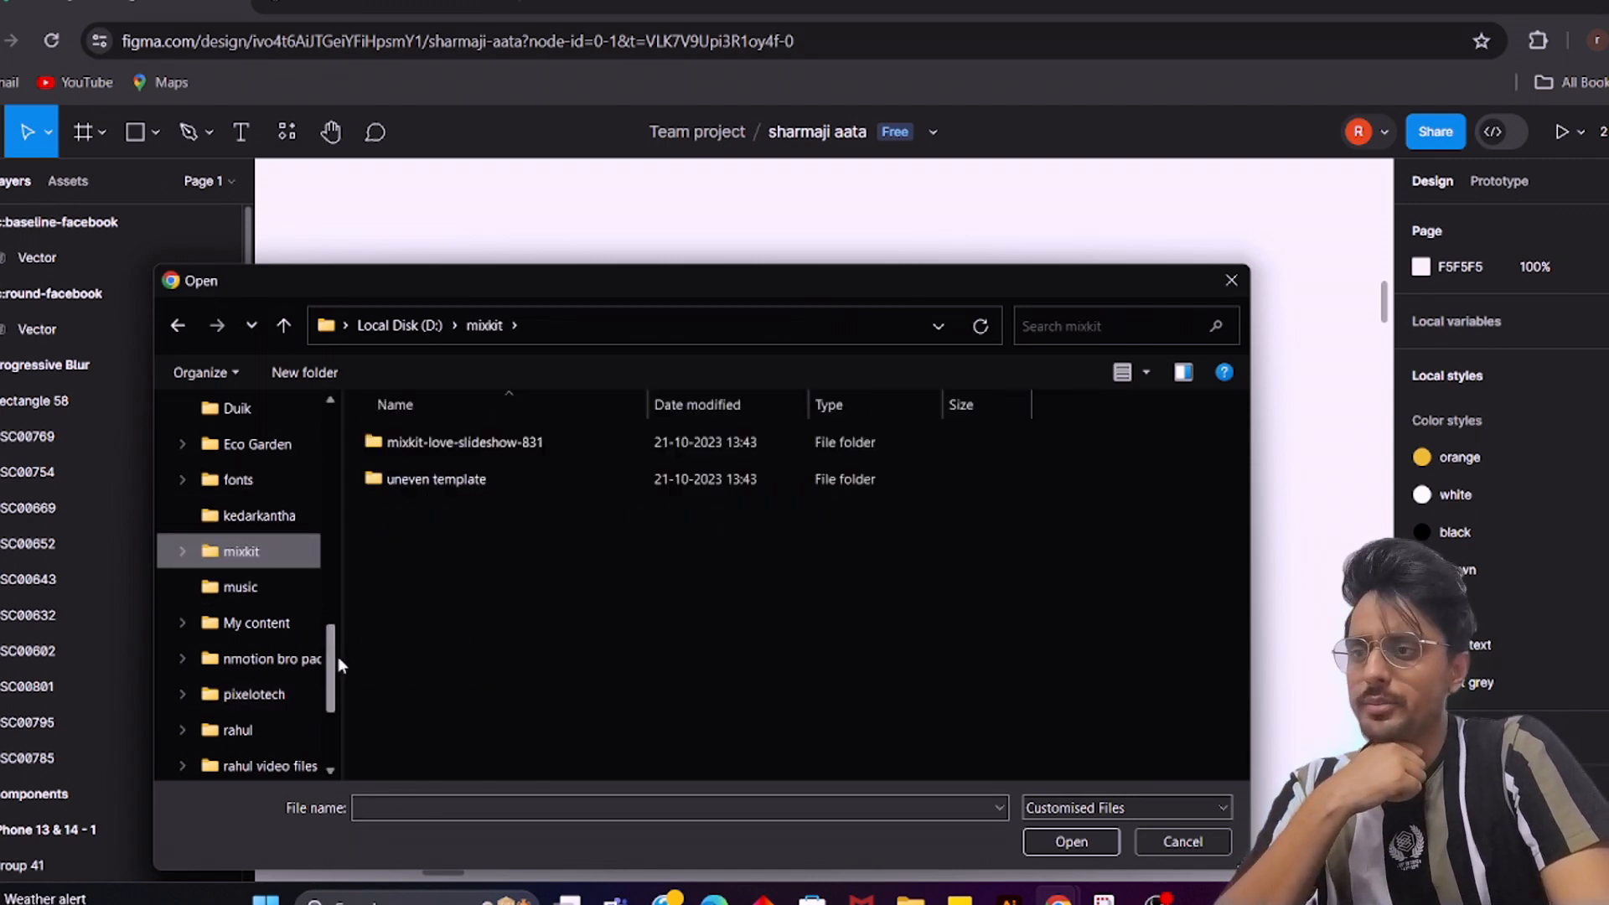
{"action": "left_click", "coordinate": [289, 692]}
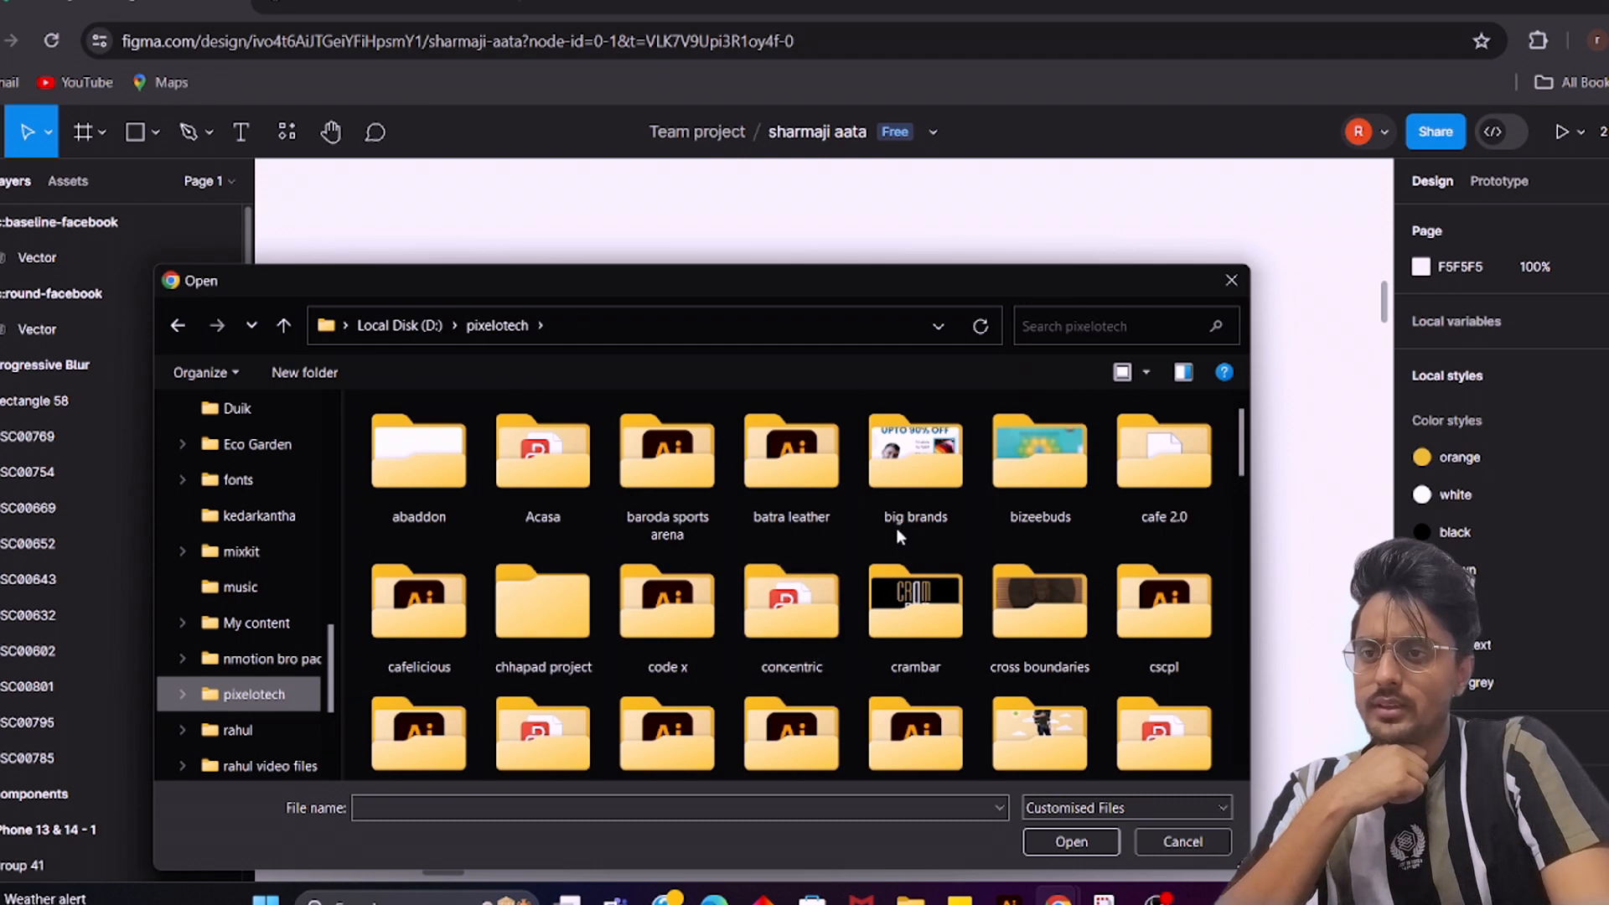
{"action": "double_click", "coordinate": [1039, 469]}
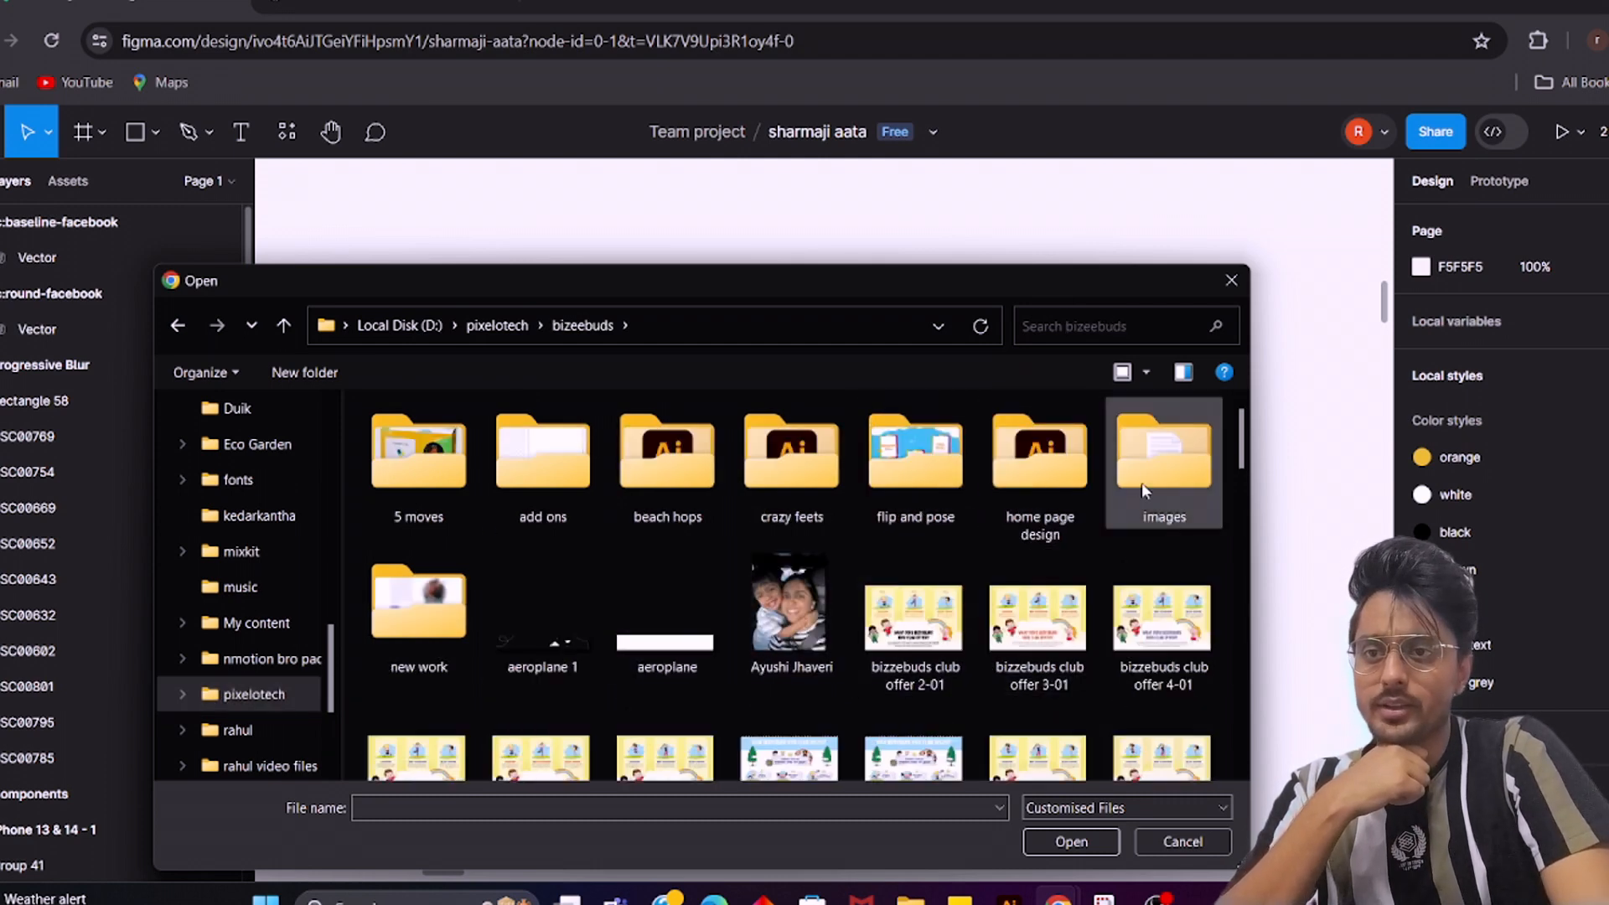
{"action": "left_click_drag", "start_coordinate": [1243, 444], "coordinate": [1247, 566]}
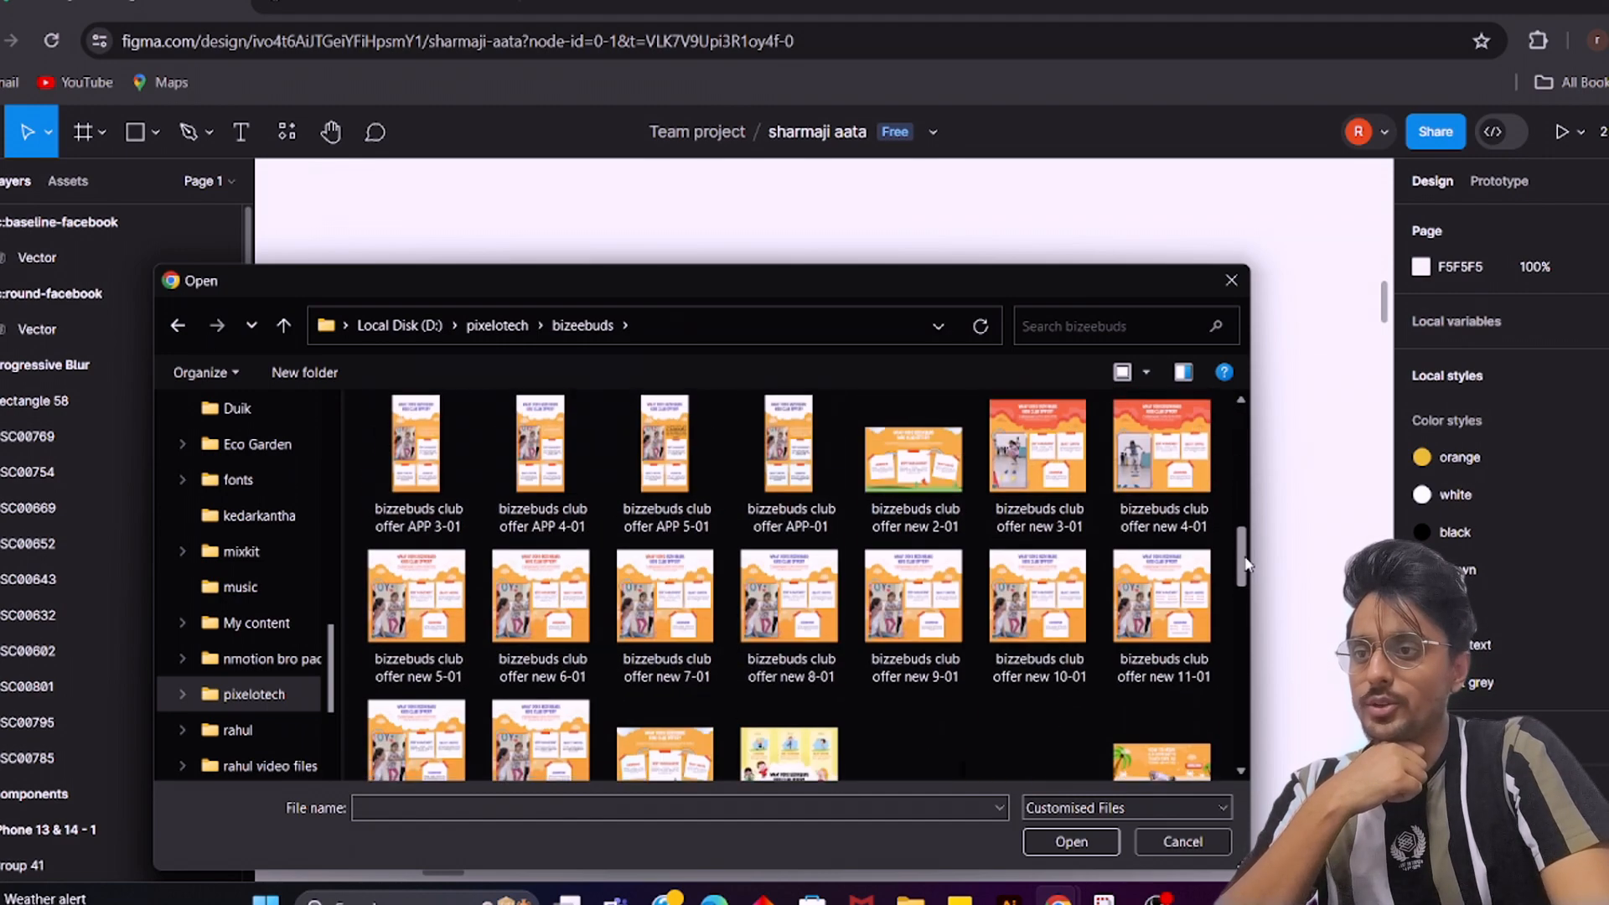
{"action": "double_click", "coordinate": [809, 466]}
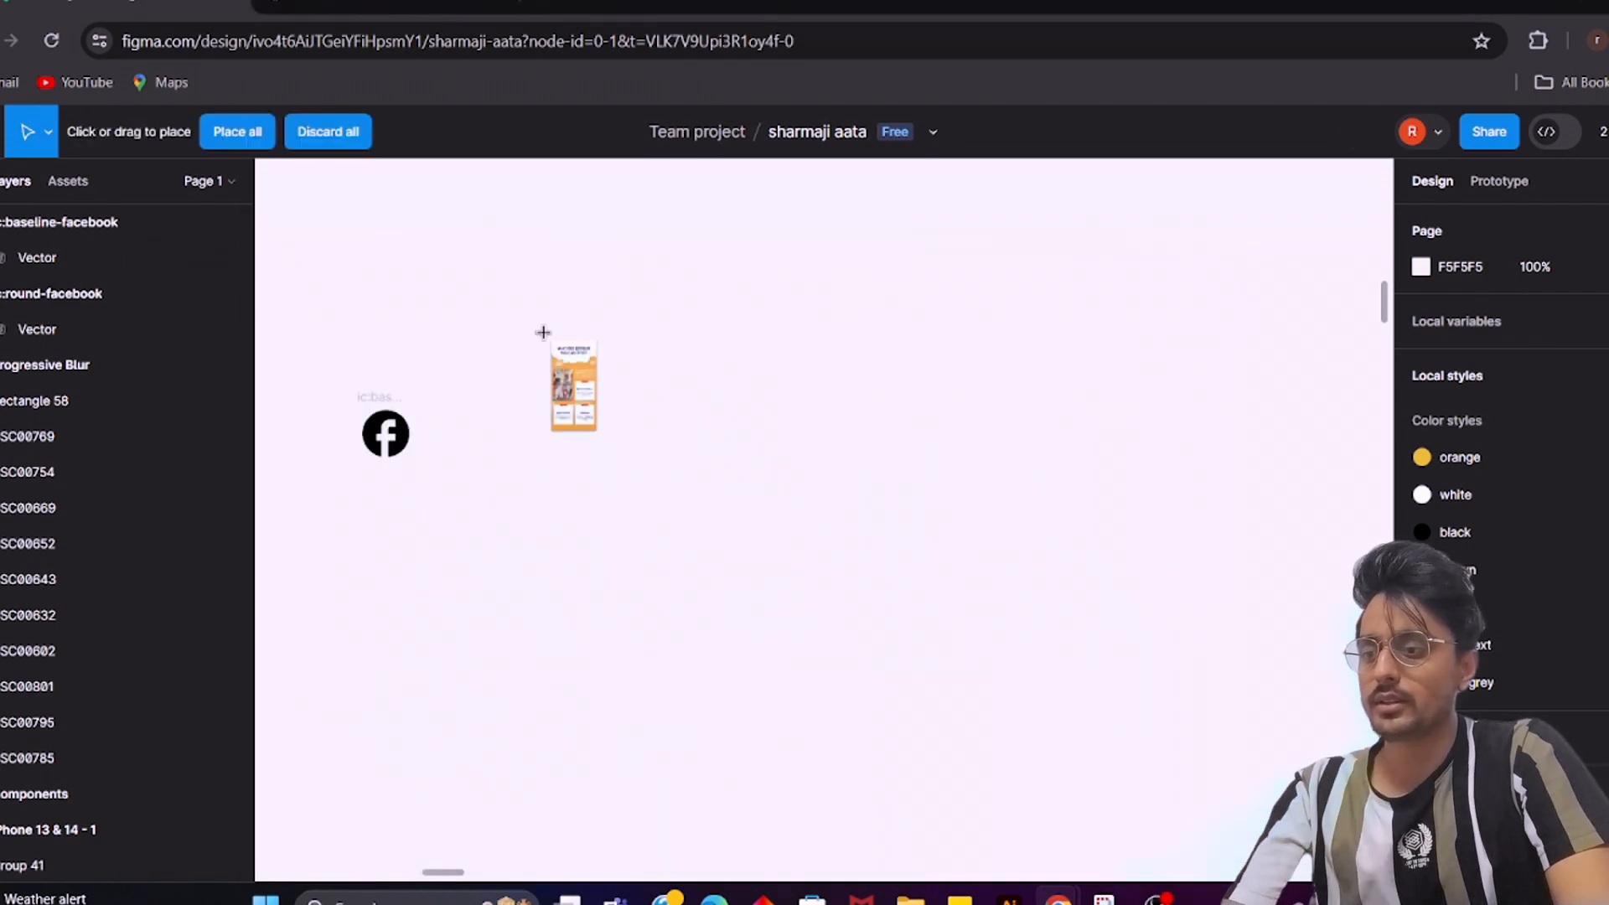
{"action": "left_click", "coordinate": [550, 342]}
Shrink the placed image to about 104 × 212, mirroring it horizontally, and position it just to the right of the Facebook icon
{"action": "scroll", "coordinate": [550, 342], "scroll_direction": "up", "scroll_amount": 15}
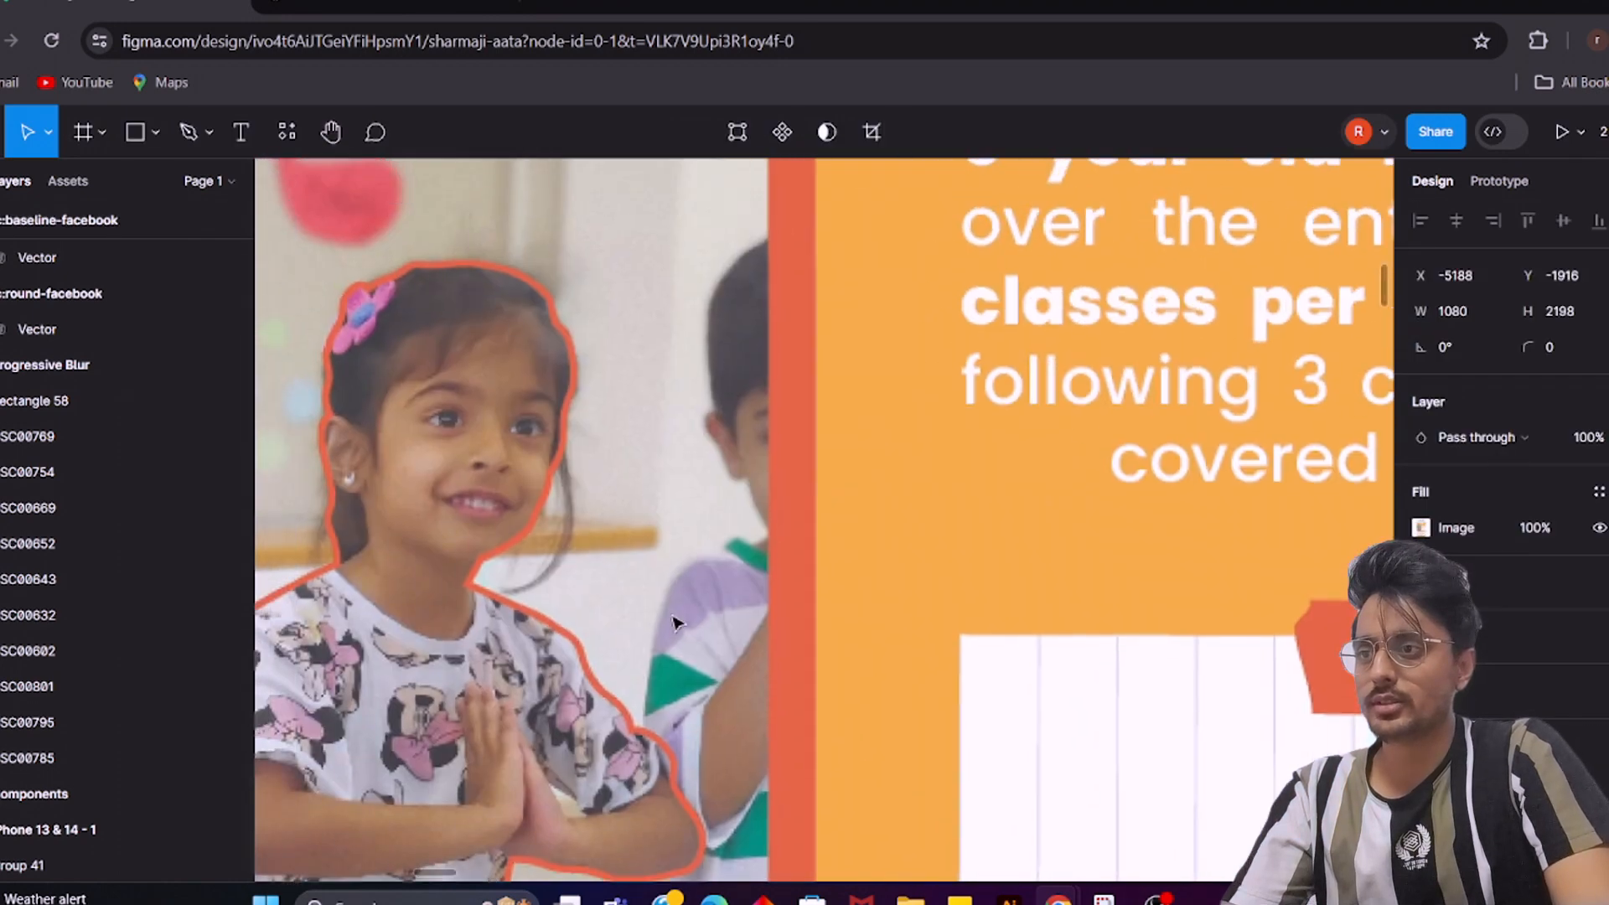
{"action": "scroll", "coordinate": [415, 510], "scroll_direction": "up", "scroll_amount": 5}
{"action": "scroll", "coordinate": [701, 460], "scroll_direction": "down", "scroll_amount": 3}
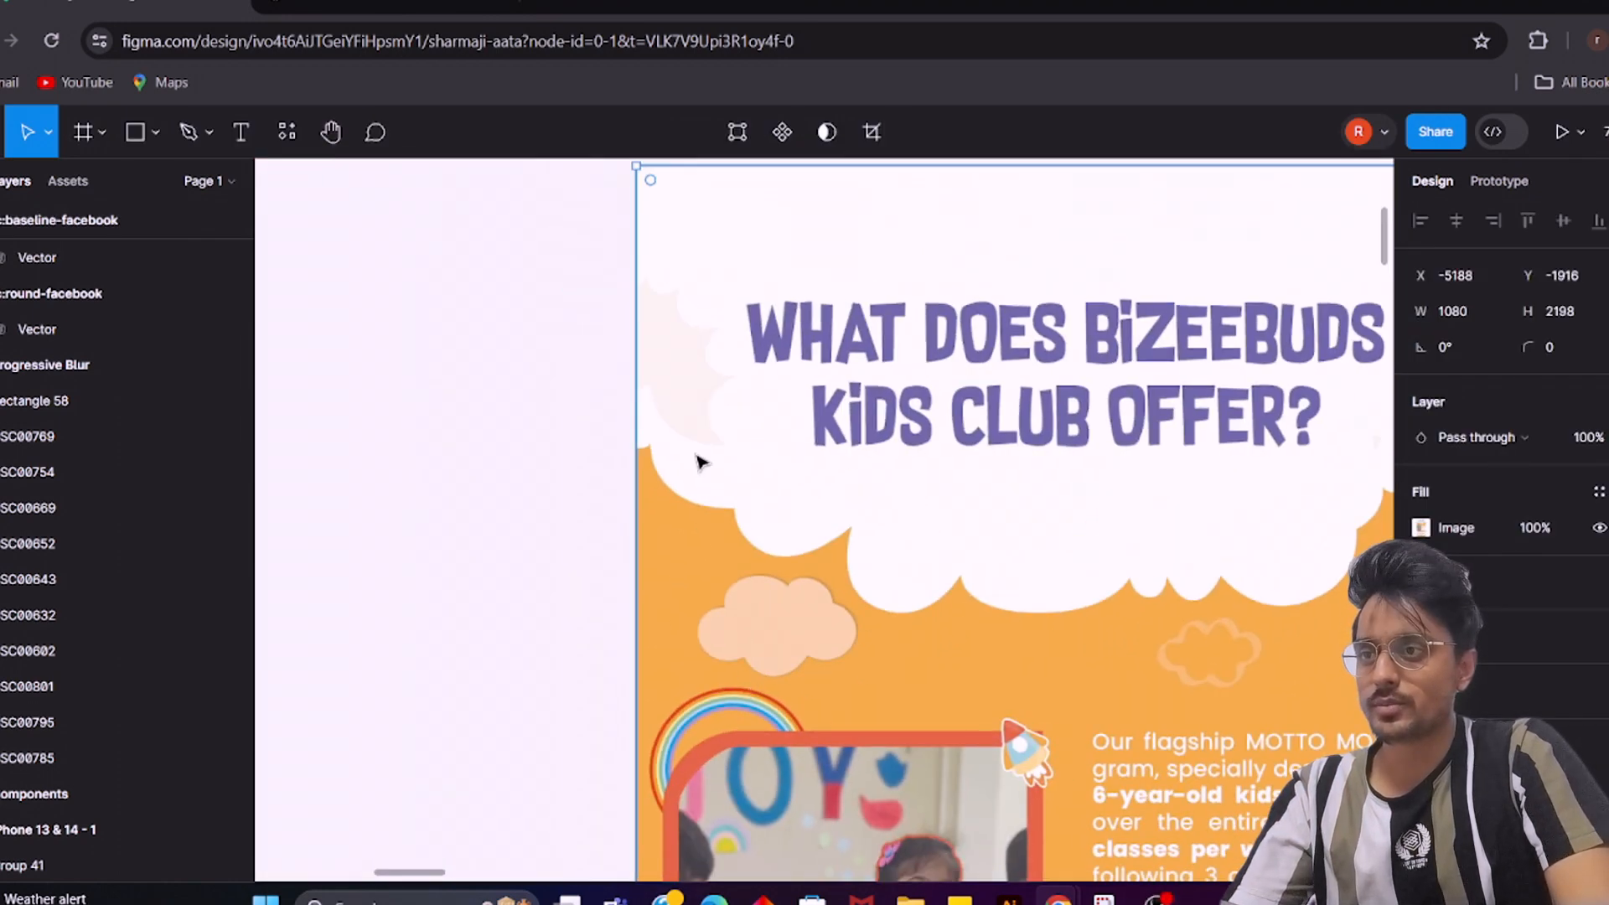
{"action": "left_click_drag", "start_coordinate": [634, 168], "coordinate": [872, 457]}
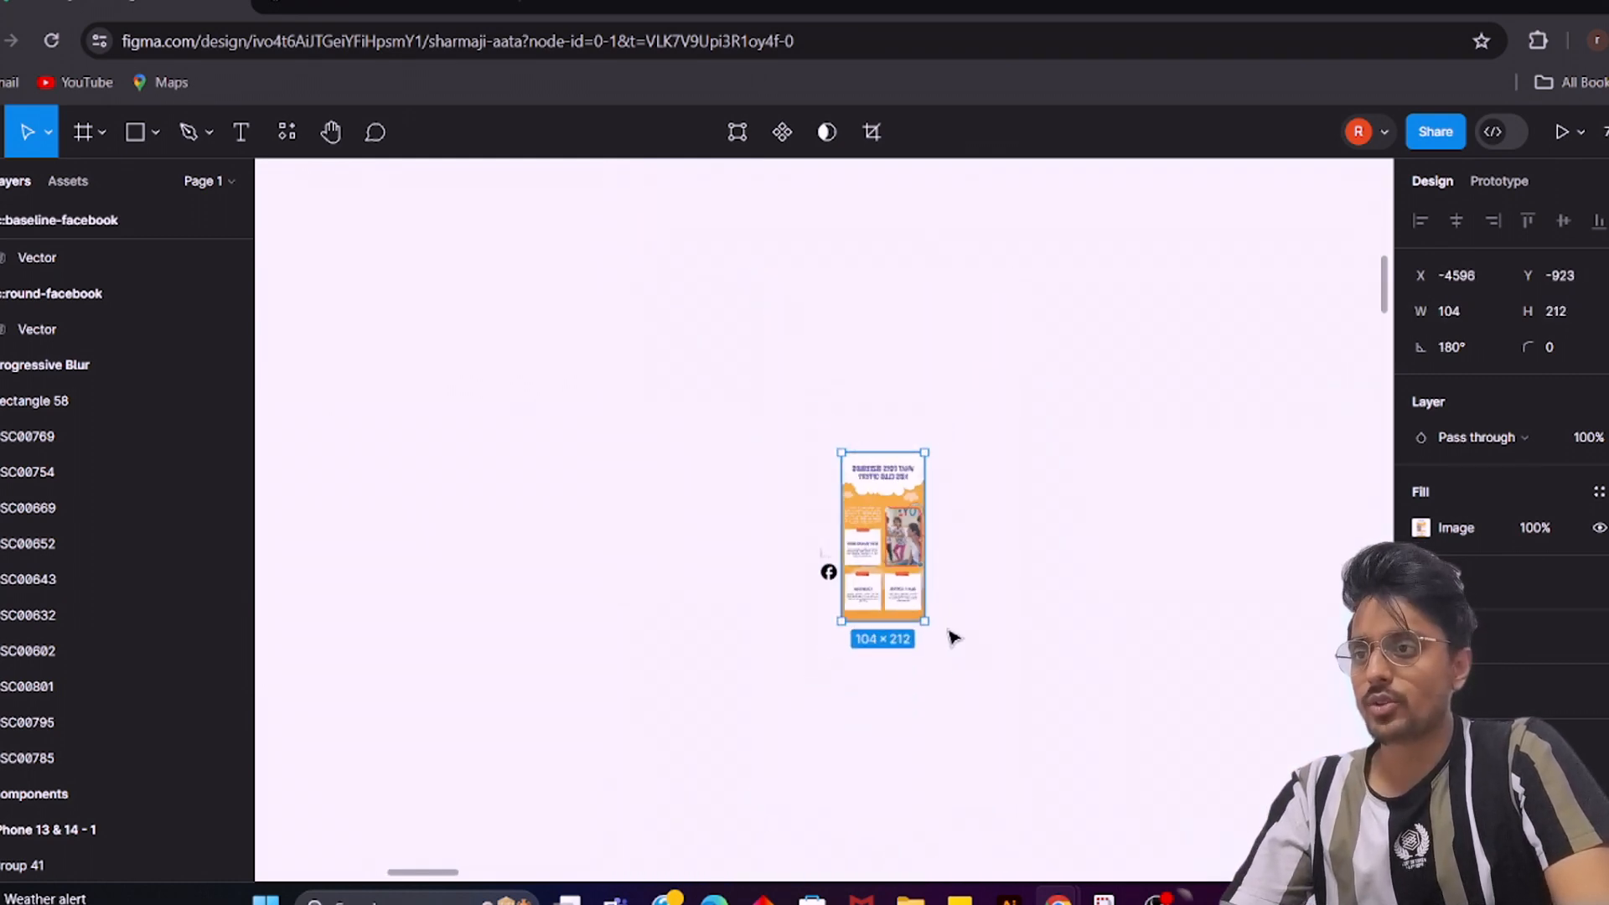
{"action": "left_click_drag", "start_coordinate": [948, 636], "coordinate": [672, 495]}
{"action": "scroll", "coordinate": [633, 391], "scroll_direction": "up", "scroll_amount": 2}
{"action": "left_click_drag", "start_coordinate": [633, 391], "coordinate": [704, 407]}
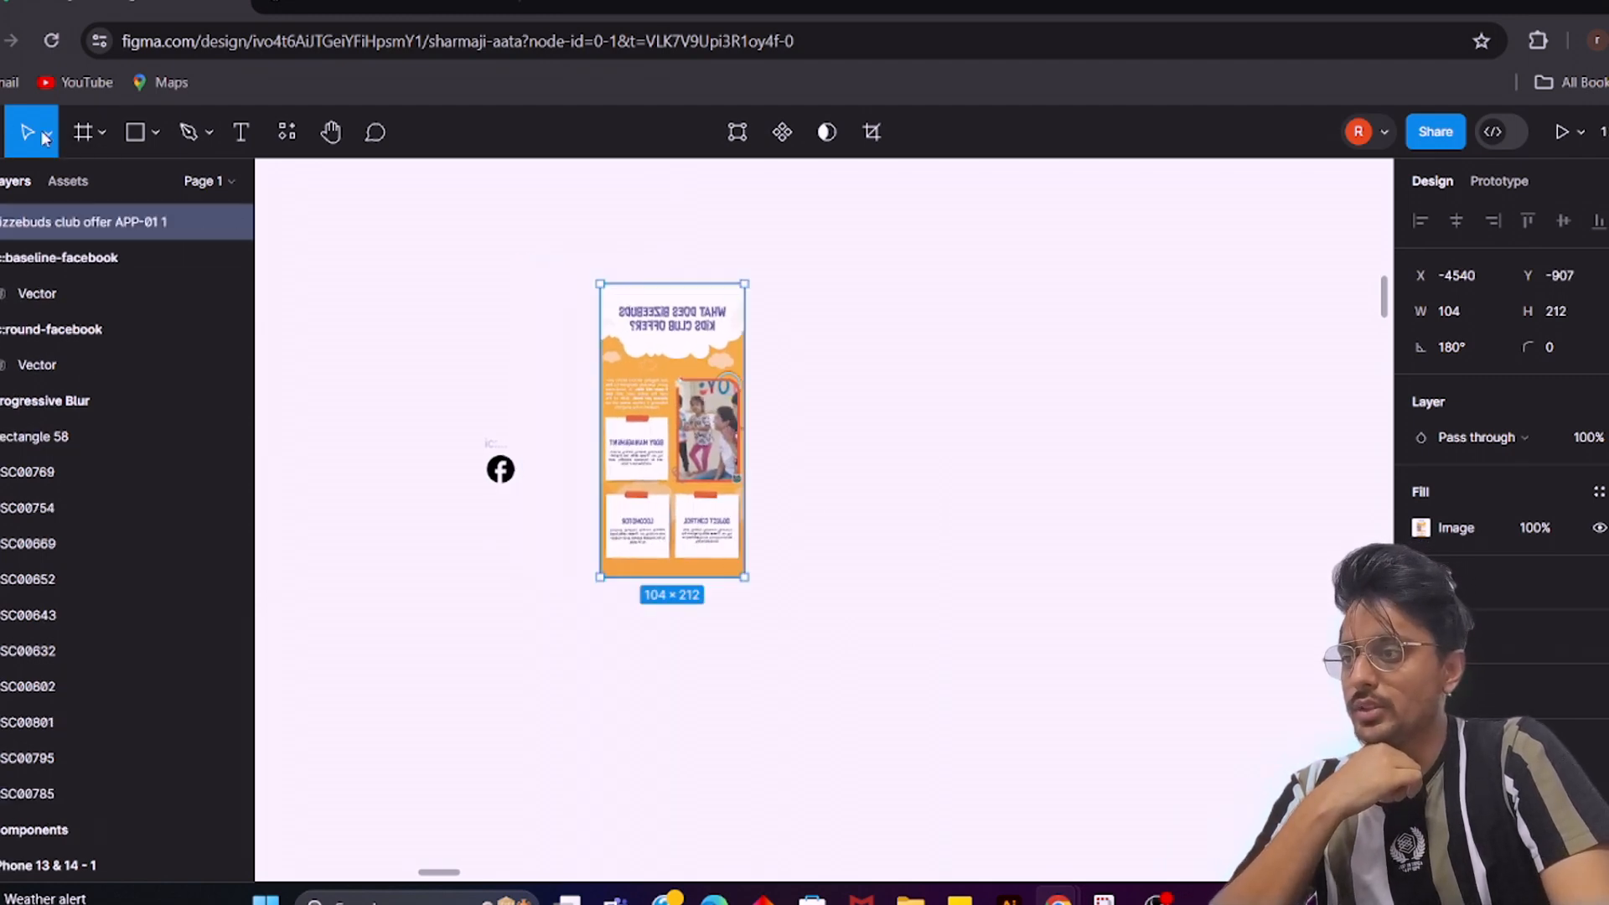
Search all plugins for "3d" and run 3D Transformer on the selected image
{"action": "left_click", "coordinate": [2, 132]}
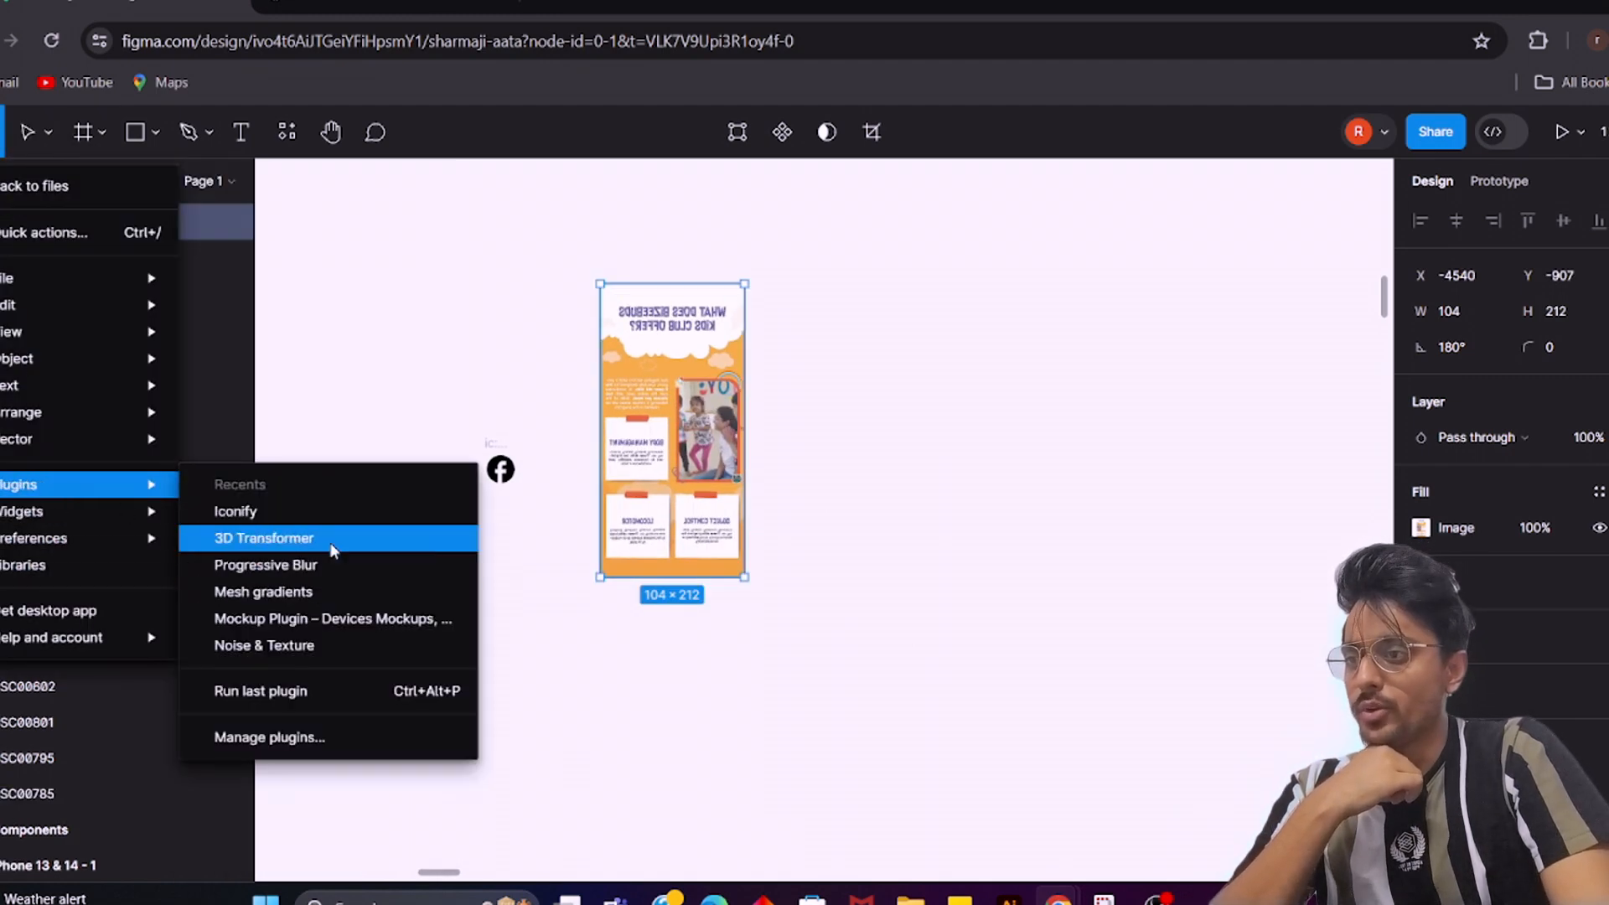
{"action": "left_click", "coordinate": [315, 743]}
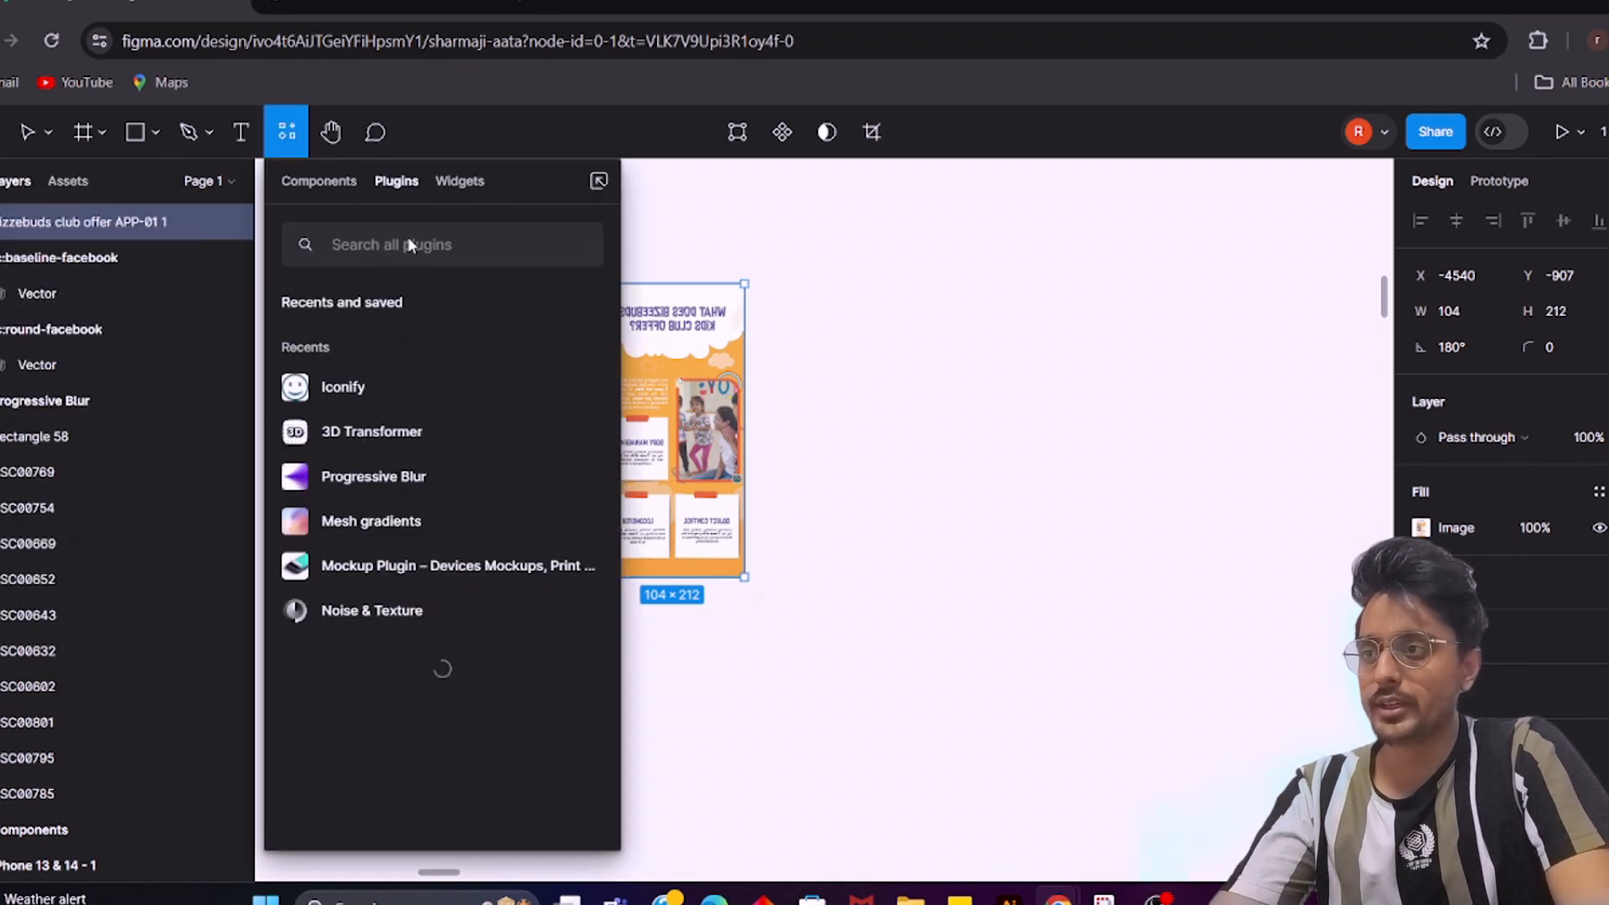
{"action": "type", "text": "3d"}
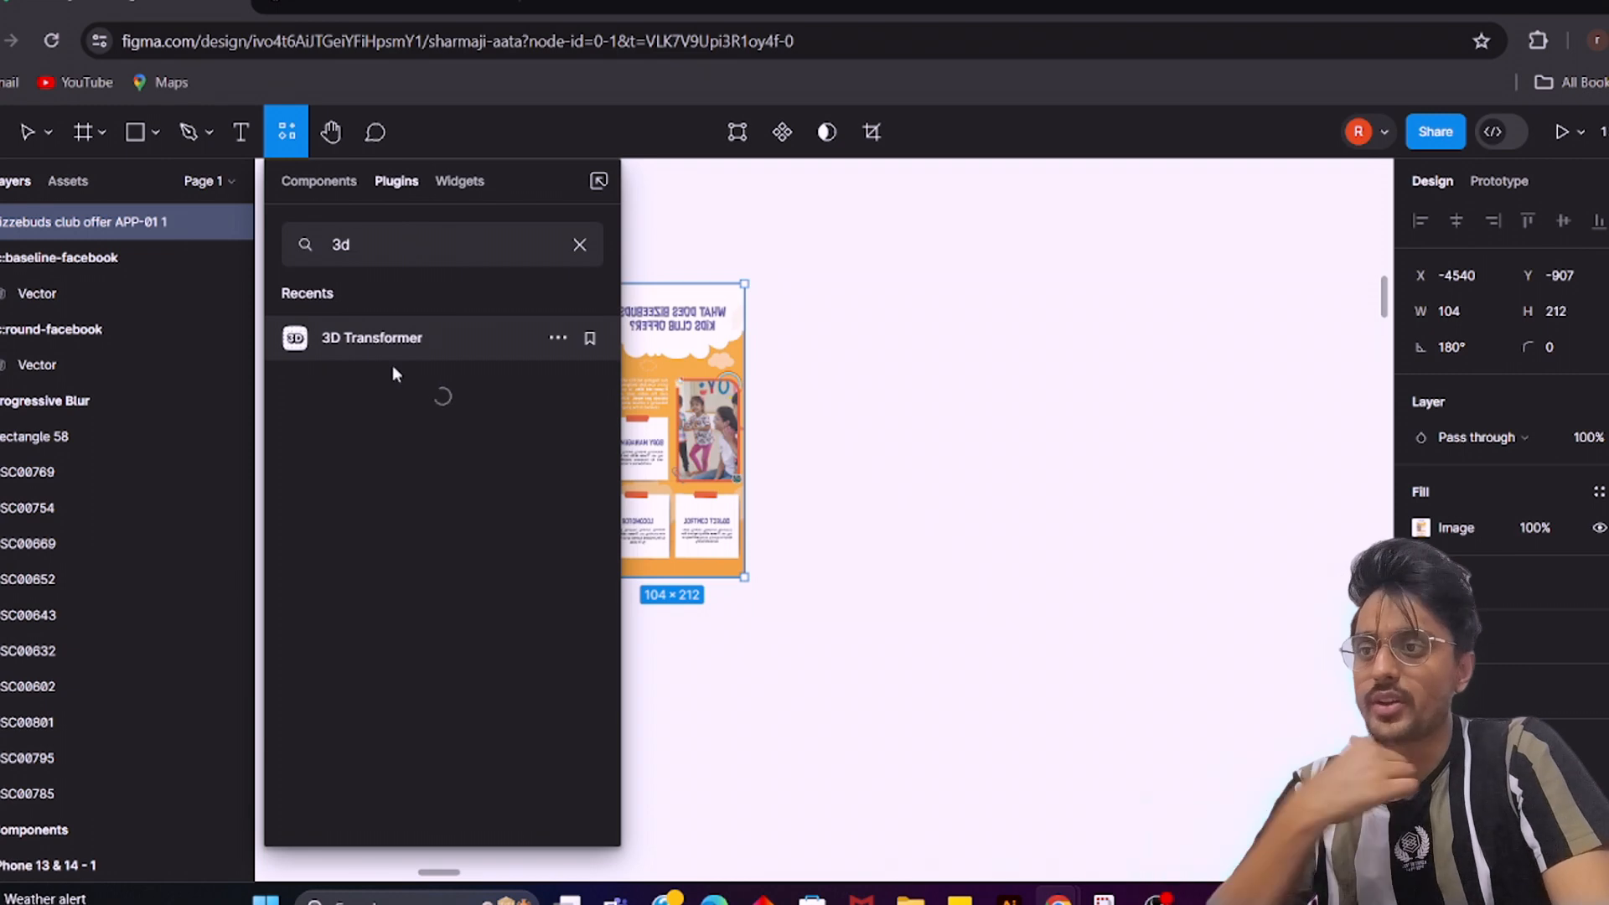
{"action": "left_click", "coordinate": [401, 360]}
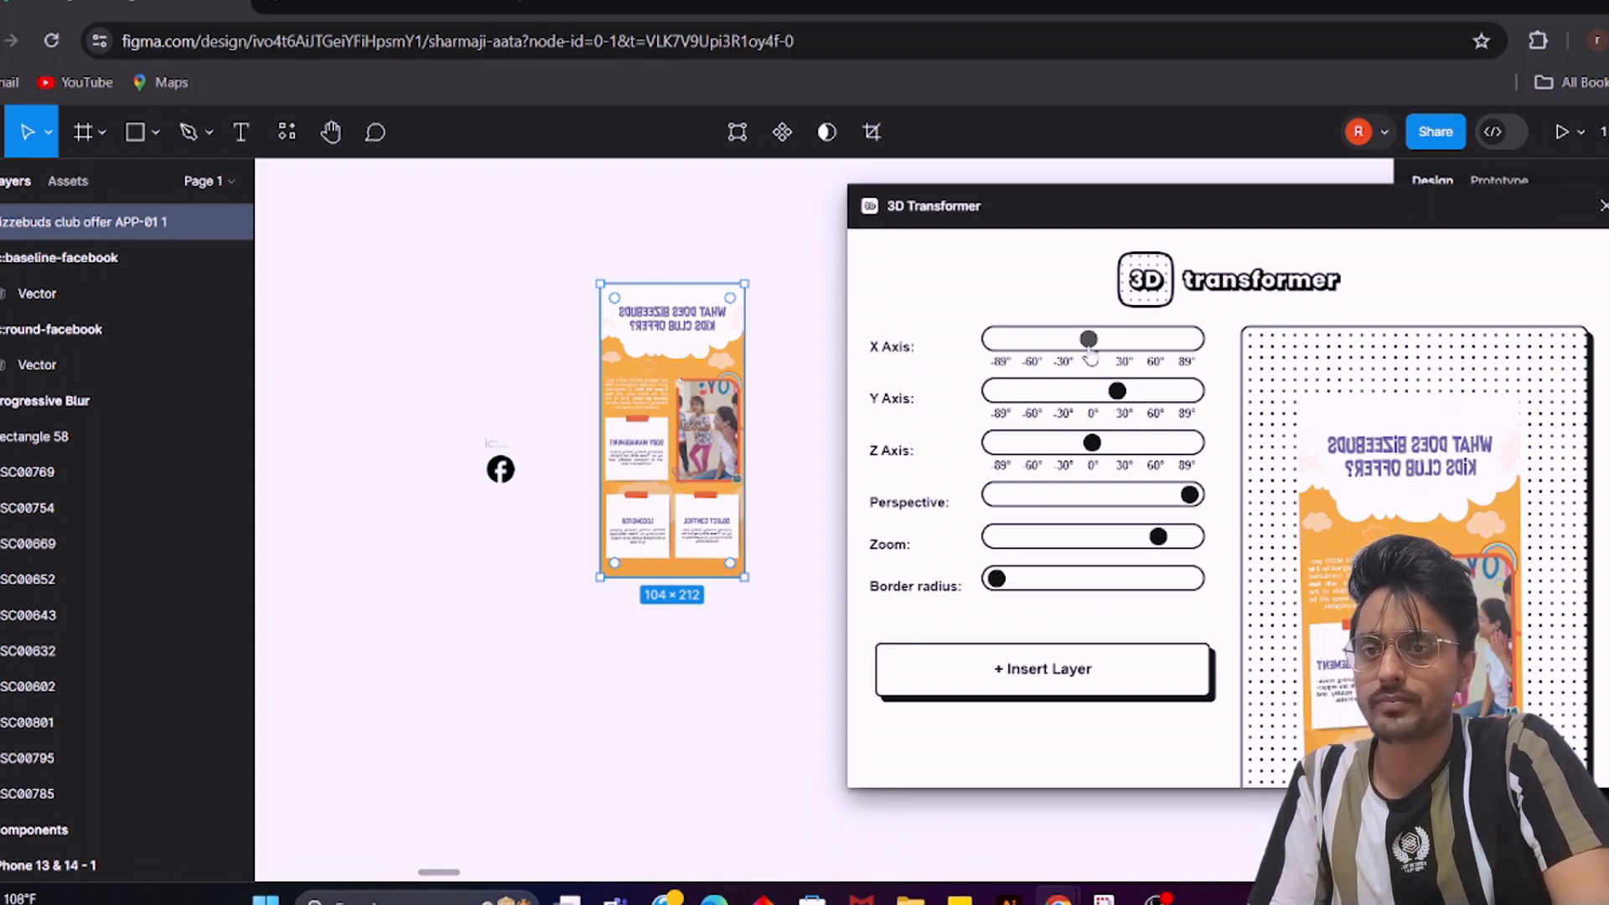
Try an X-axis tilt, reset it to 0°, and set the image's Y axis to about 45° with the Z axis at 0°
{"action": "left_click_drag", "start_coordinate": [1089, 344], "coordinate": [1117, 388]}
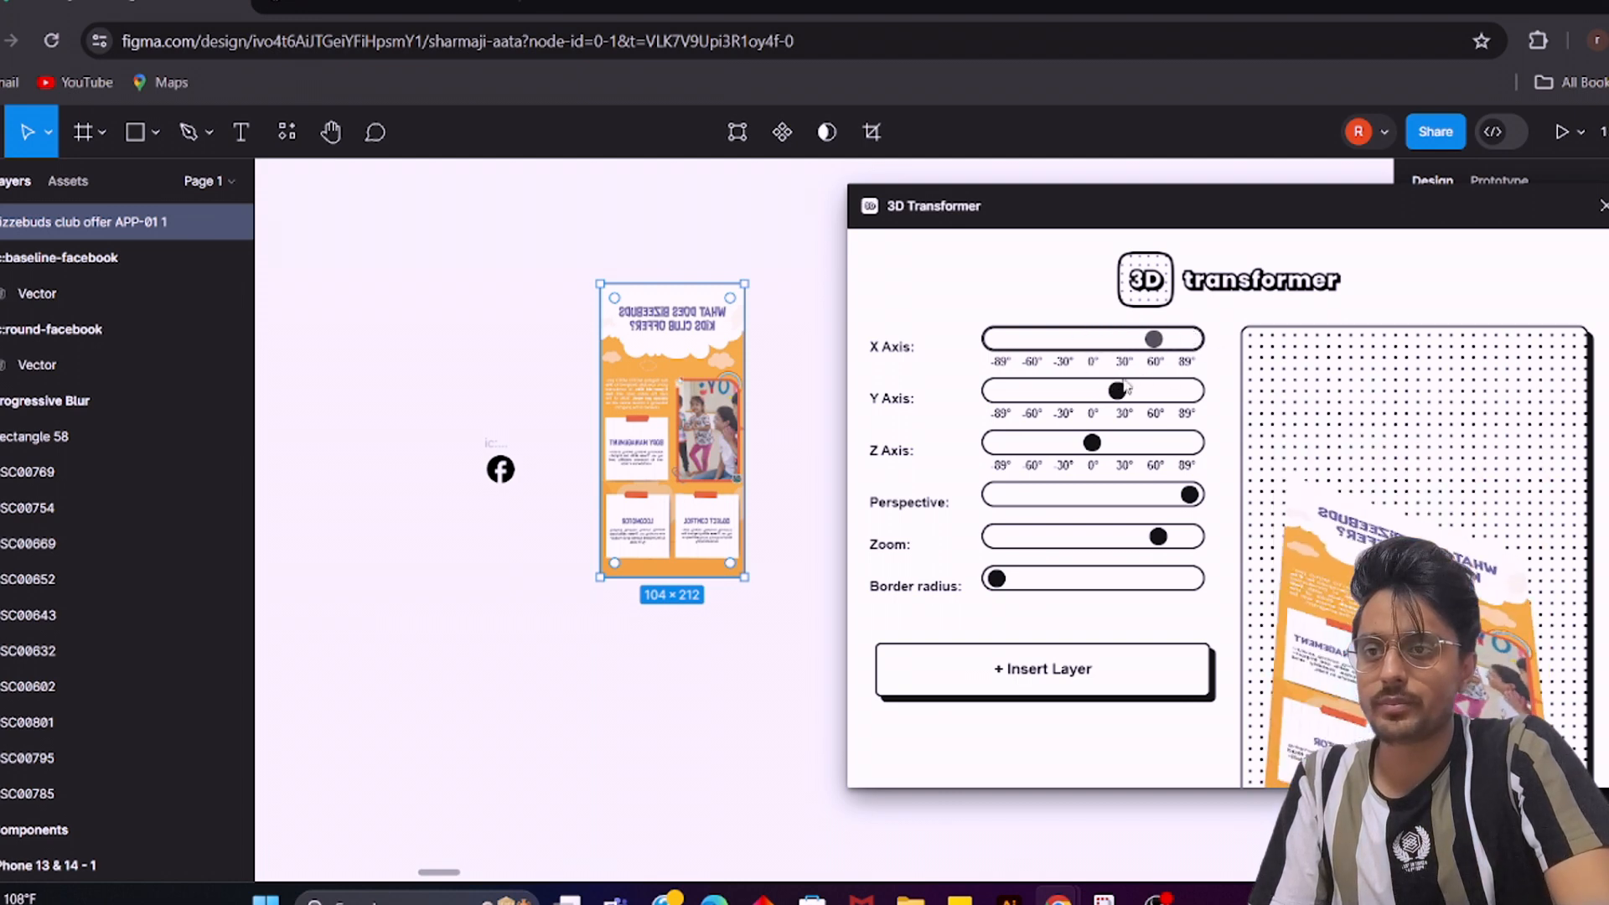
{"action": "left_click", "coordinate": [1087, 342]}
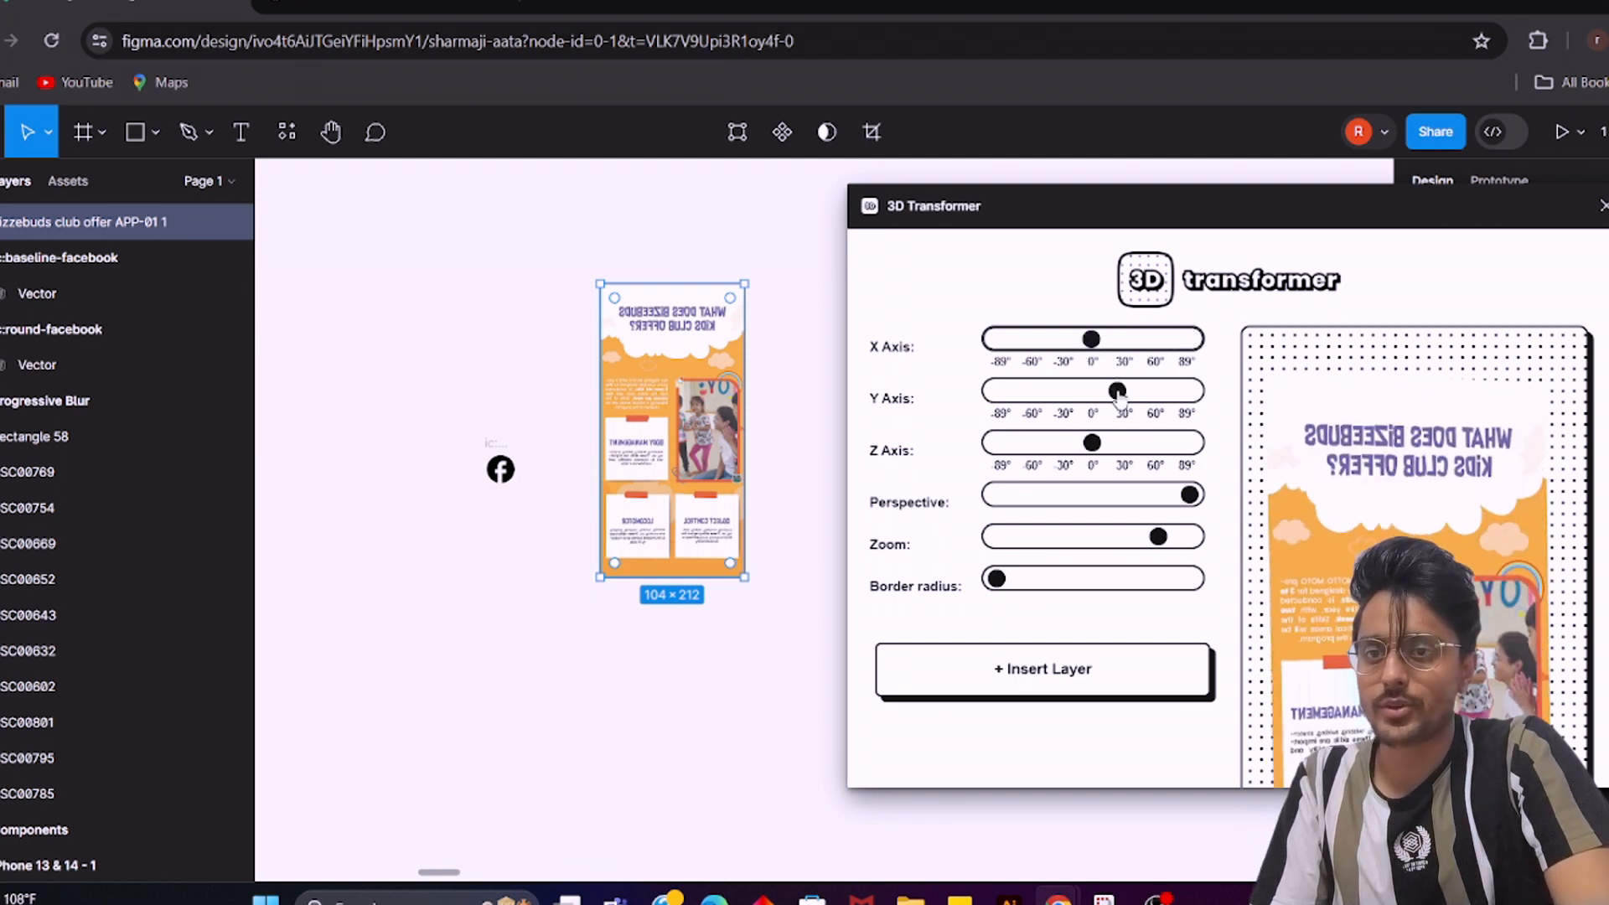
{"action": "left_click_drag", "start_coordinate": [1119, 392], "coordinate": [1092, 464]}
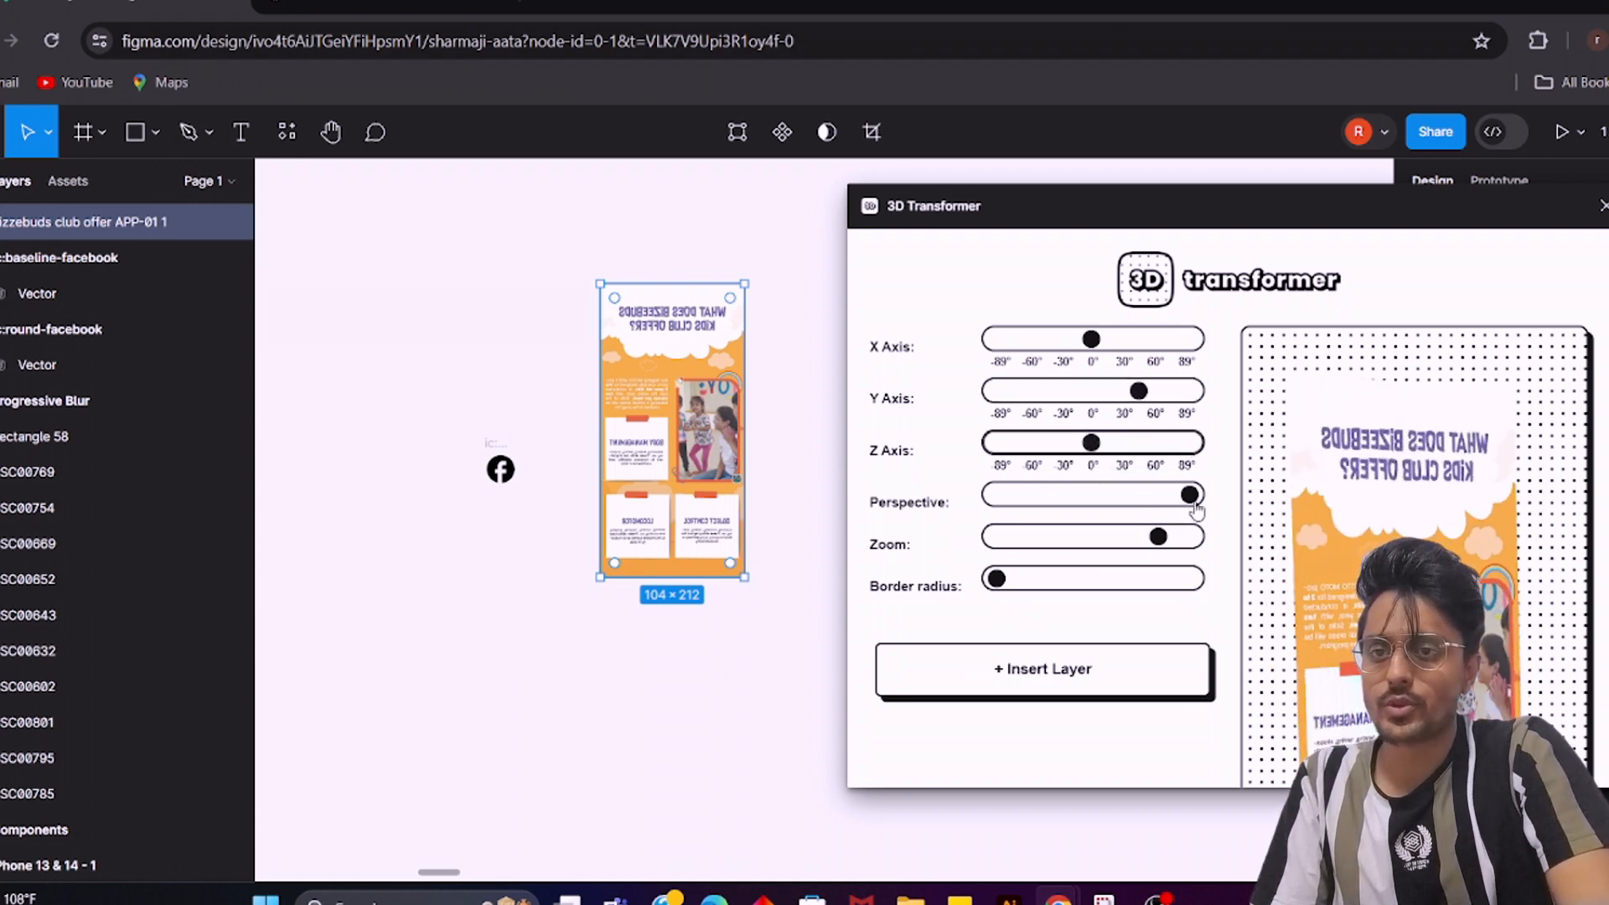
Reduce the perspective, insert the transformed image as a new layer, and close 3D Transformer
{"action": "left_click_drag", "start_coordinate": [1190, 495], "coordinate": [1147, 494]}
{"action": "mouse_move", "coordinate": [1157, 536]}
{"action": "left_mouse_down"}
{"action": "mouse_move", "coordinate": [1012, 536]}
{"action": "mouse_move", "coordinate": [1131, 538]}
{"action": "left_mouse_up"}
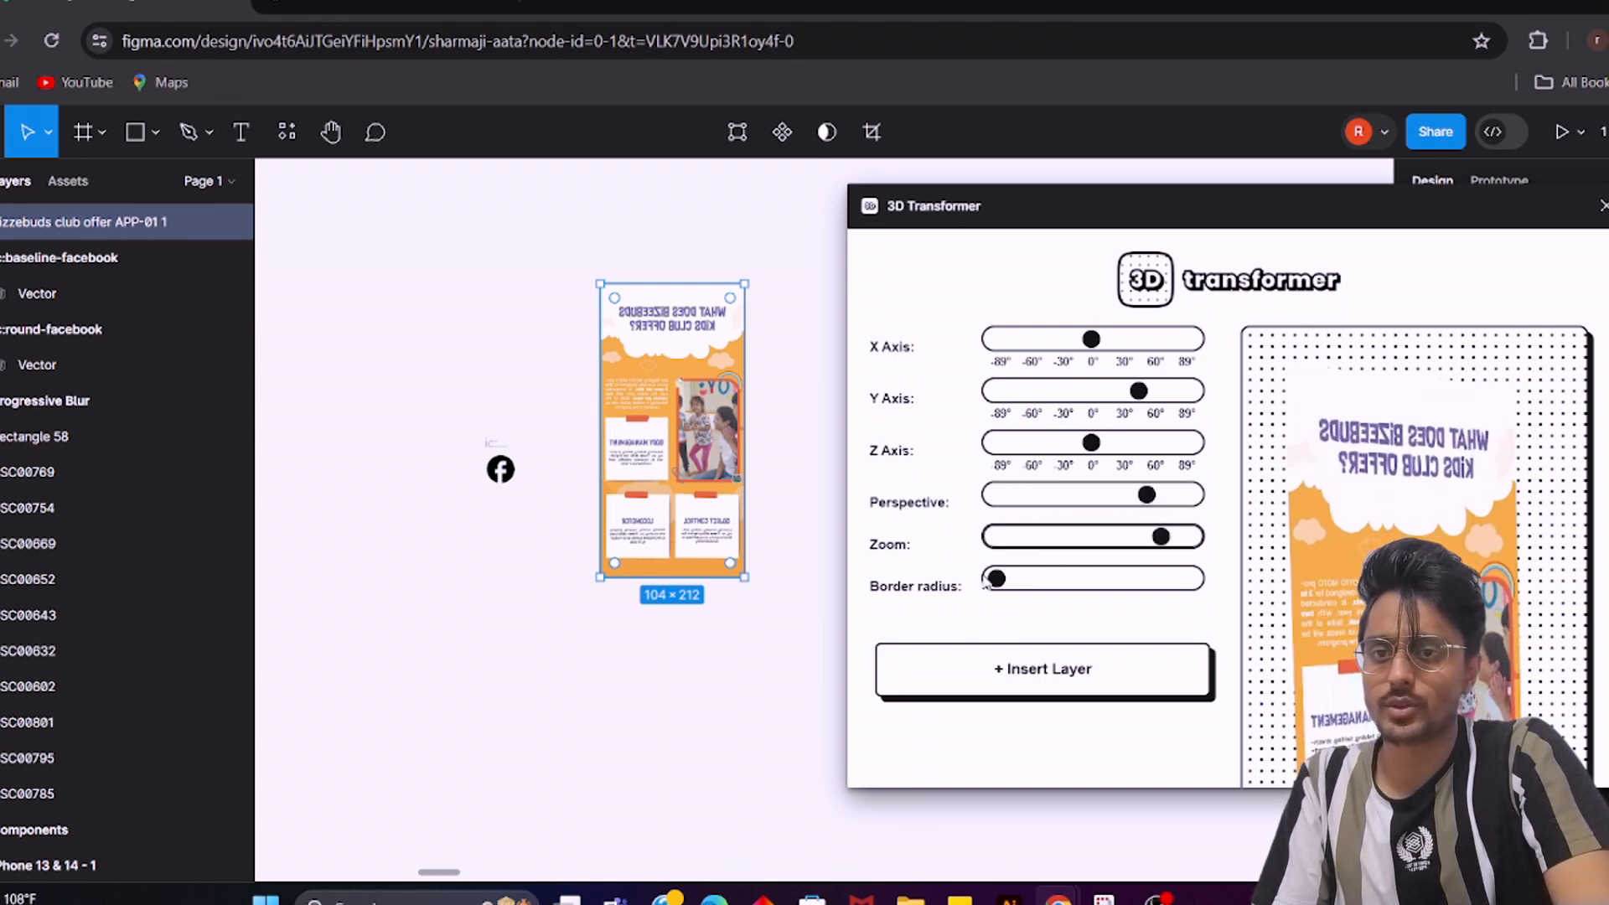
{"action": "mouse_move", "coordinate": [995, 578]}
{"action": "left_mouse_down"}
{"action": "mouse_move", "coordinate": [1188, 579]}
{"action": "mouse_move", "coordinate": [1000, 584]}
{"action": "left_mouse_up"}
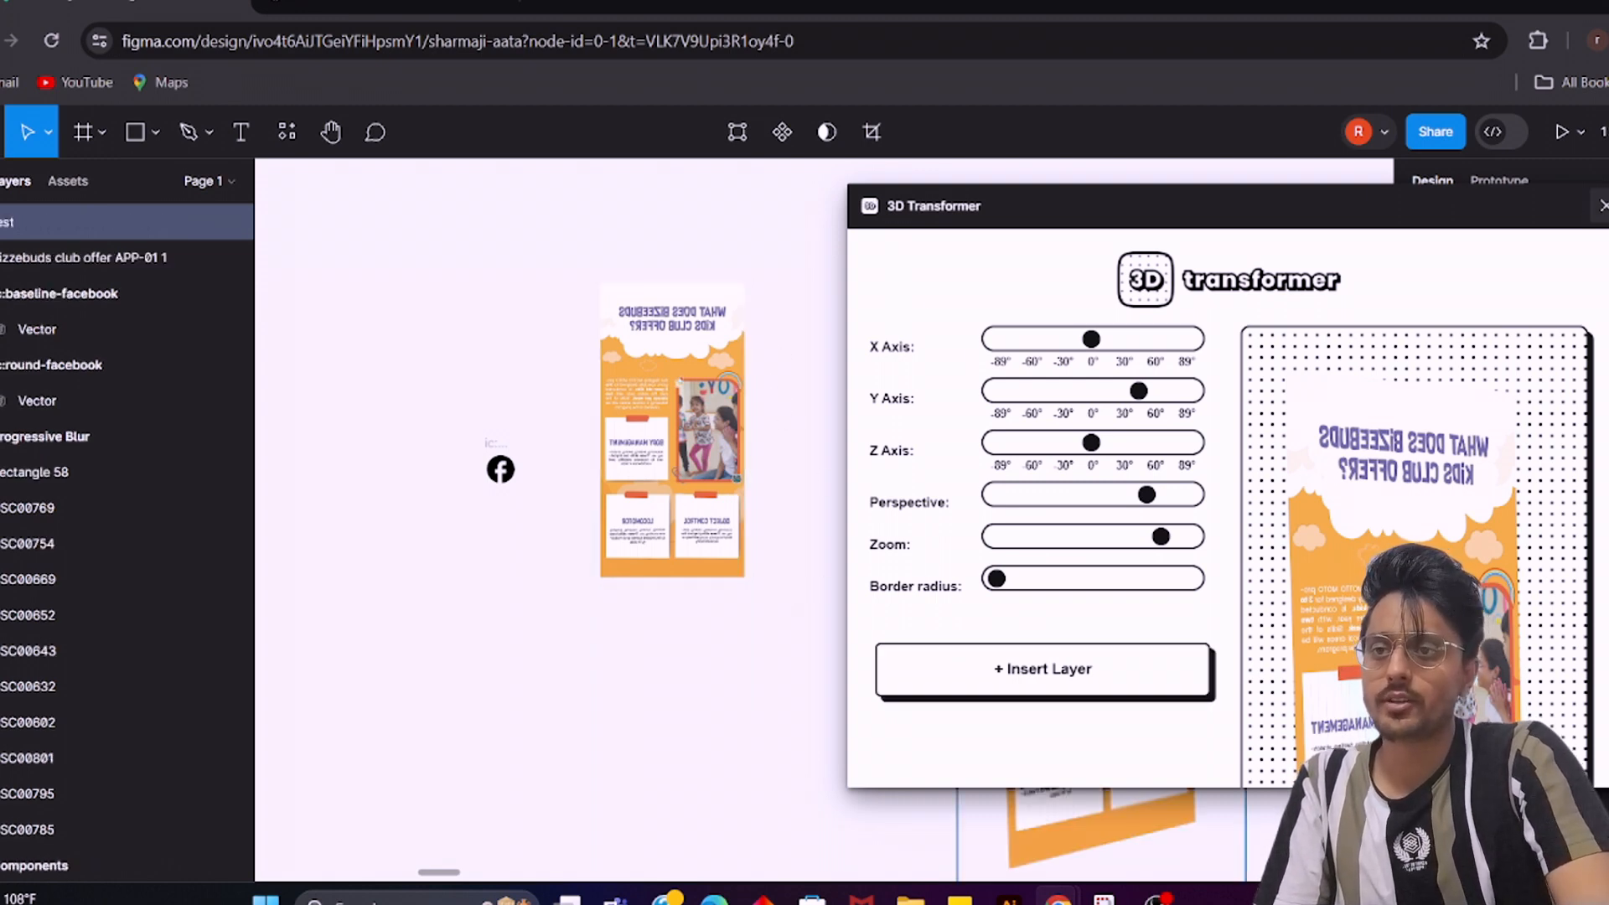
{"action": "left_click_drag", "start_coordinate": [1164, 283], "coordinate": [1058, 241]}
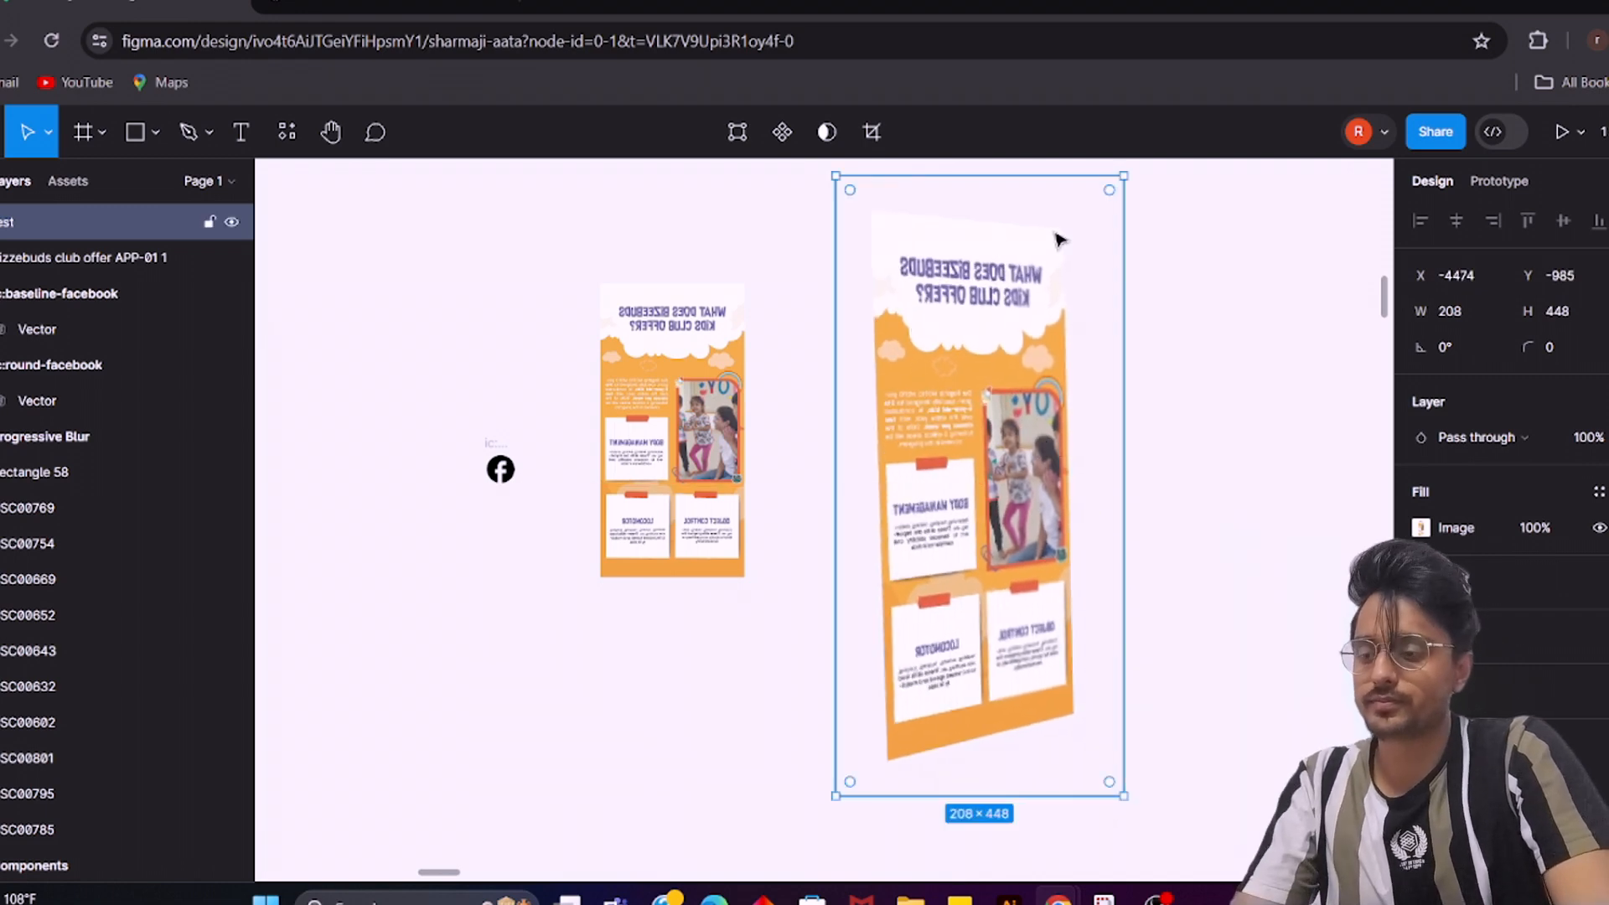
Scale the transformed image down to about 121 × 261 and move it to the lower right of the original image
{"action": "left_click_drag", "start_coordinate": [1124, 176], "coordinate": [1004, 436]}
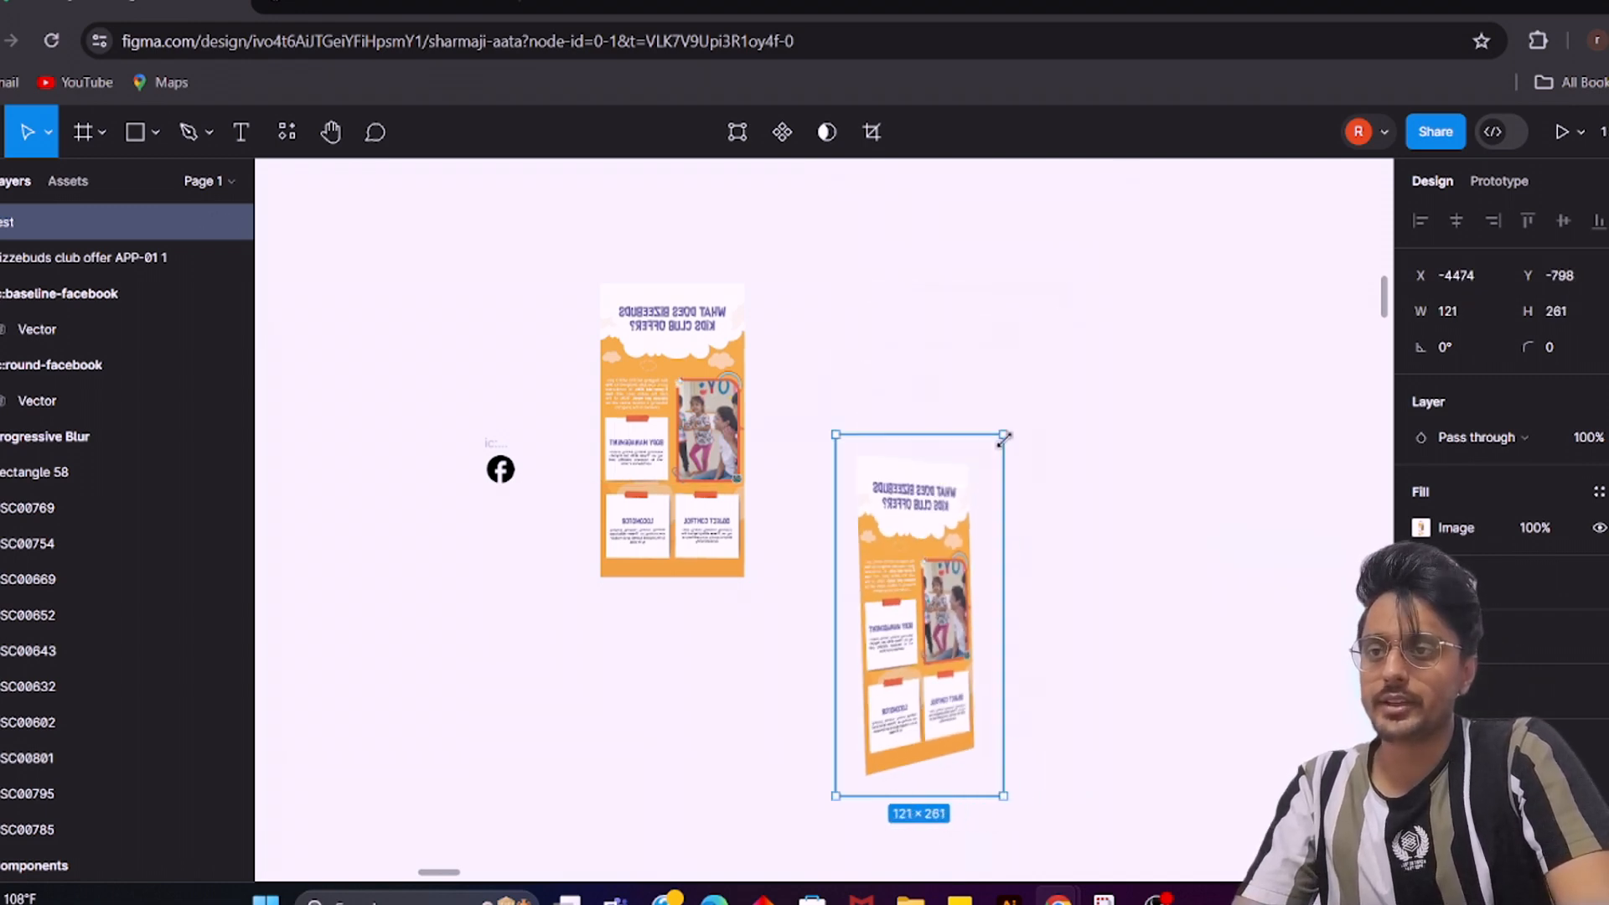
{"action": "scroll", "coordinate": [994, 443], "scroll_direction": "down", "scroll_amount": 3}
{"action": "left_click_drag", "start_coordinate": [918, 471], "coordinate": [995, 416]}
{"action": "scroll", "coordinate": [775, 591], "scroll_direction": "up", "scroll_amount": 2}
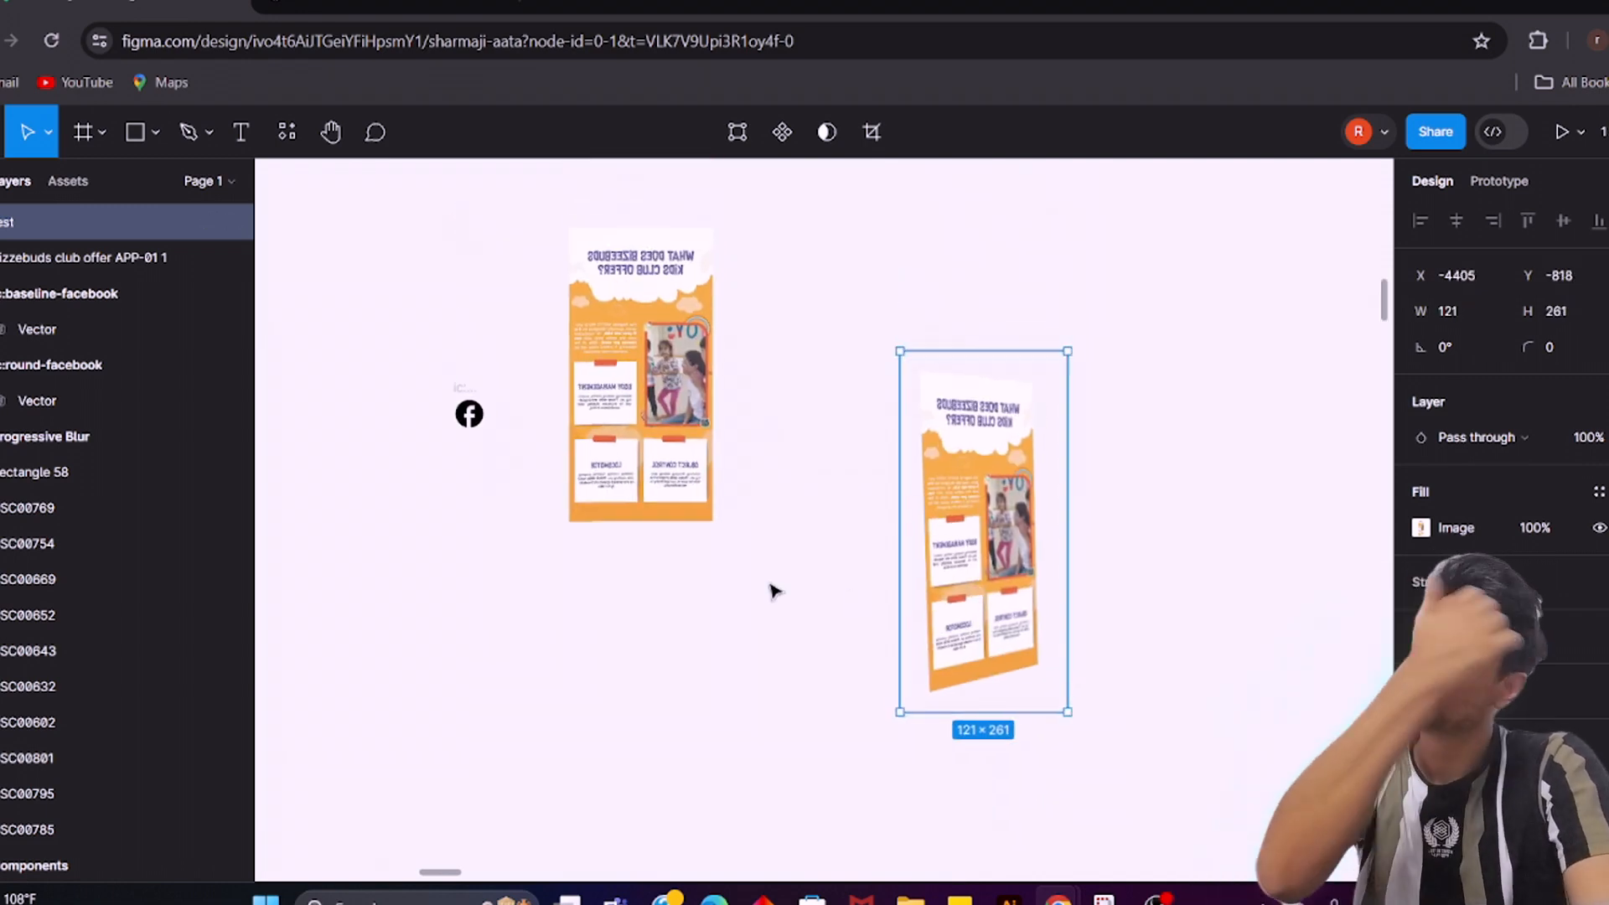
{"action": "left_click", "coordinate": [773, 590]}
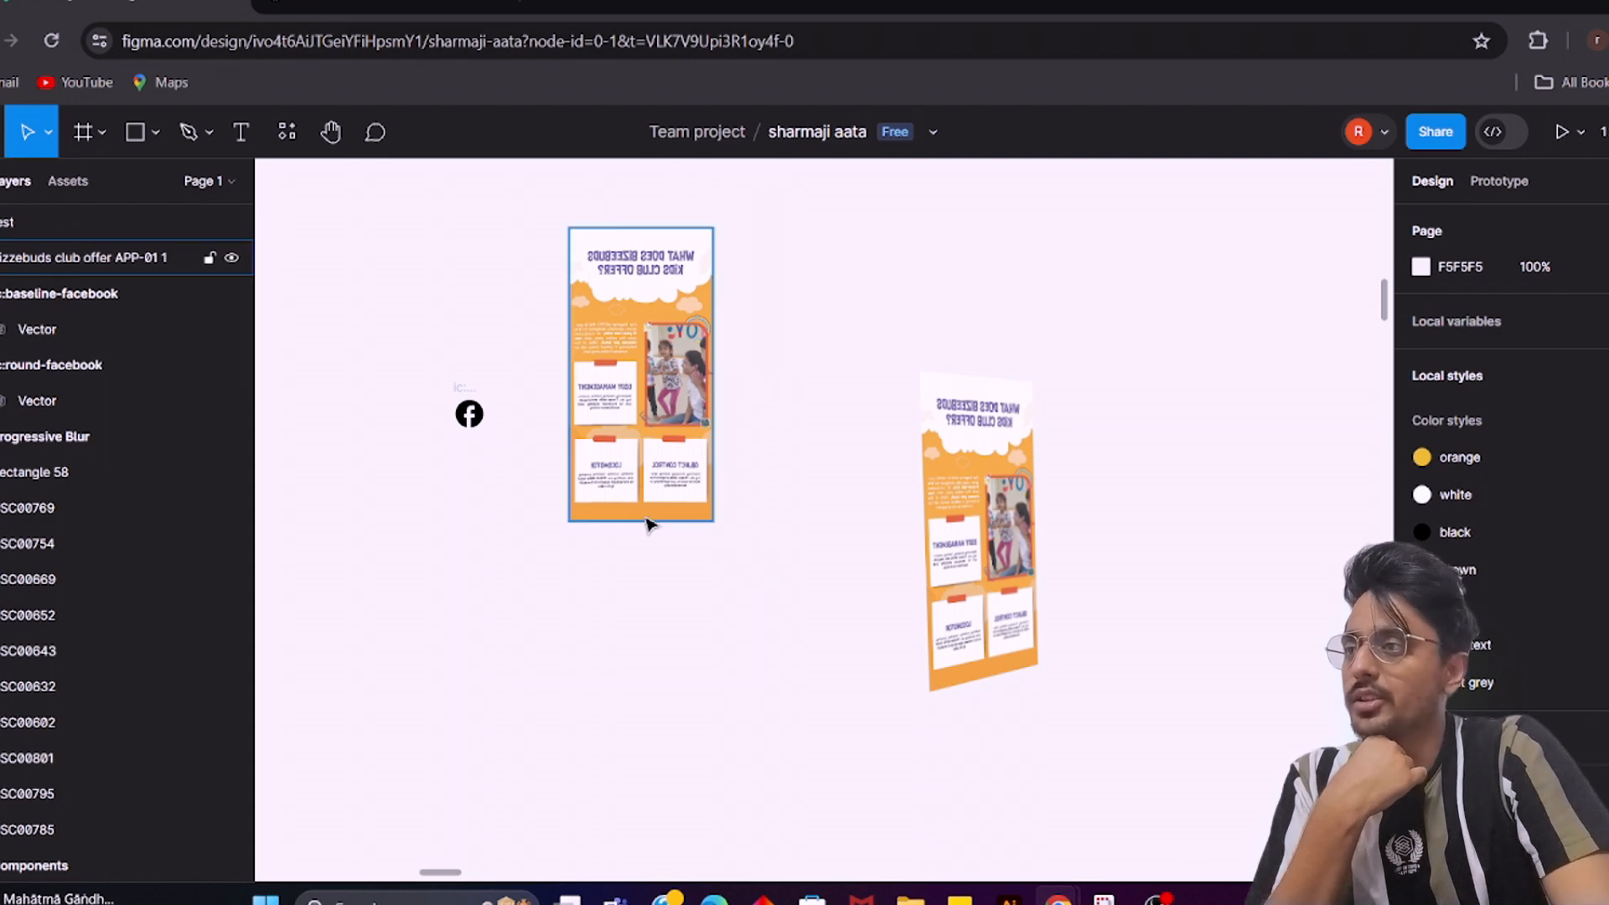
Run the Progressive Blur plugin and add its blur frame to the canvas
{"action": "left_click", "coordinate": [5, 140]}
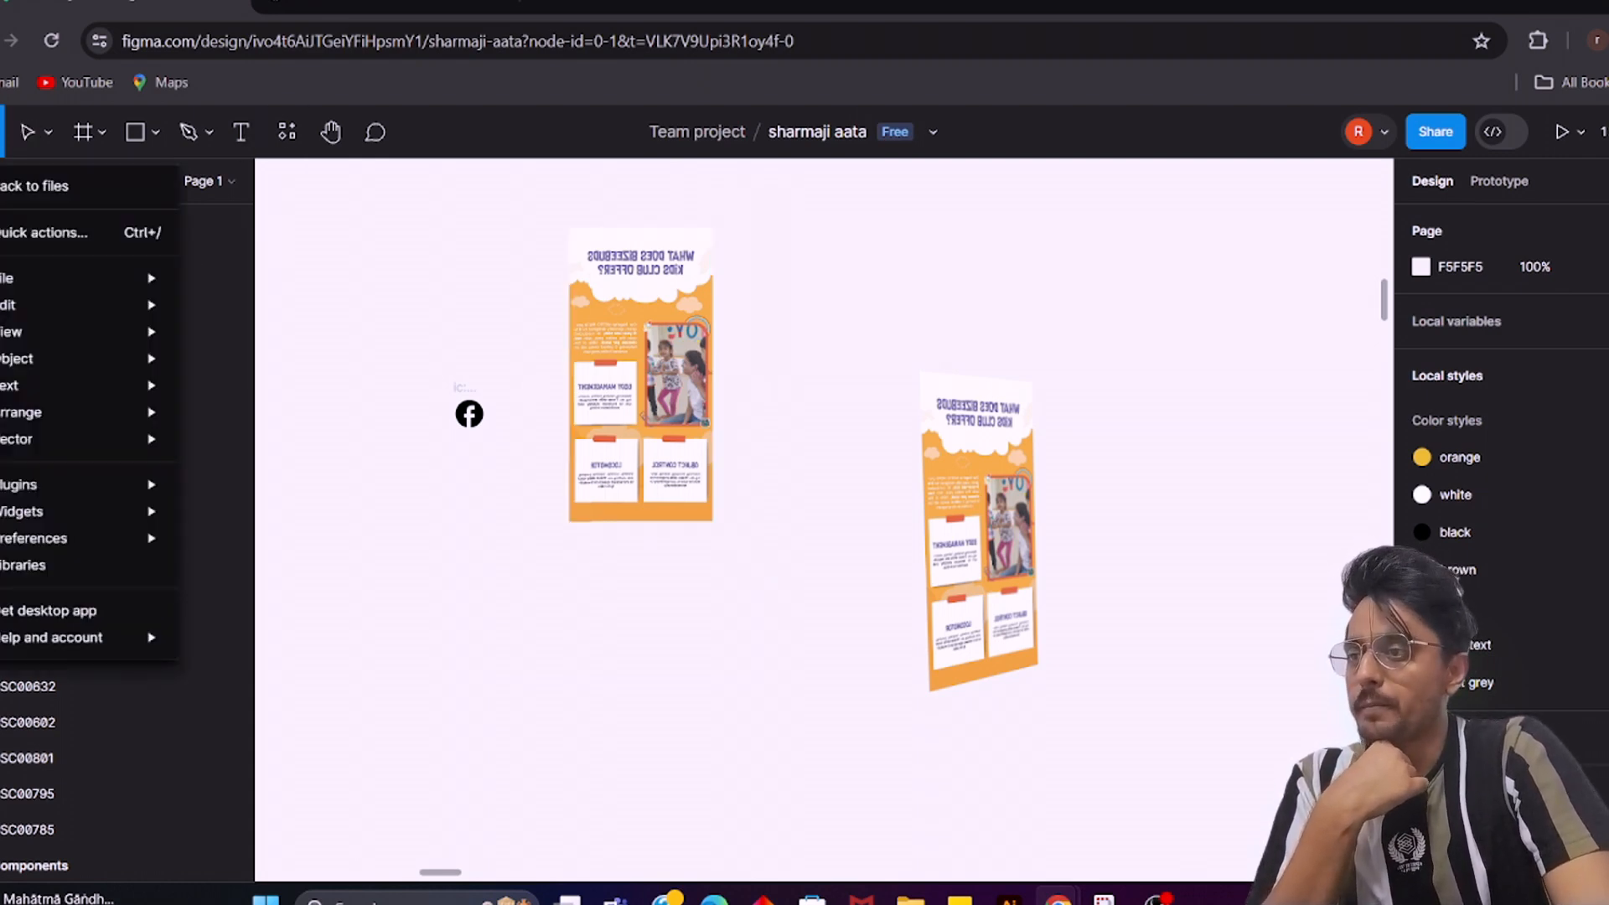
{"action": "mouse_move", "coordinate": [50, 484]}
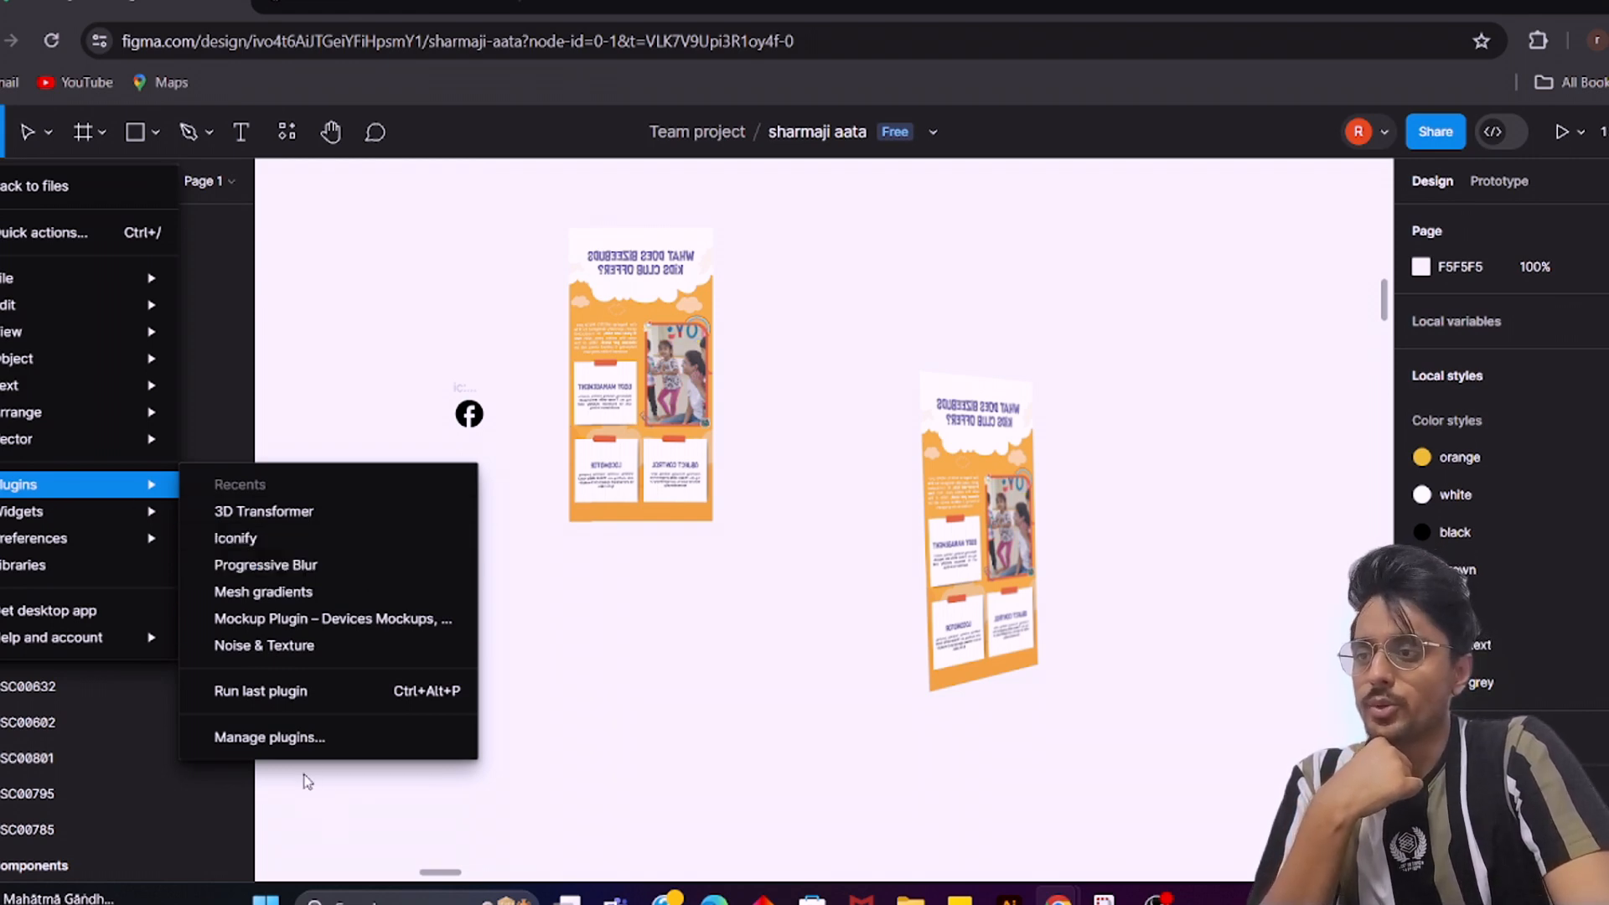
{"action": "left_click", "coordinate": [334, 564]}
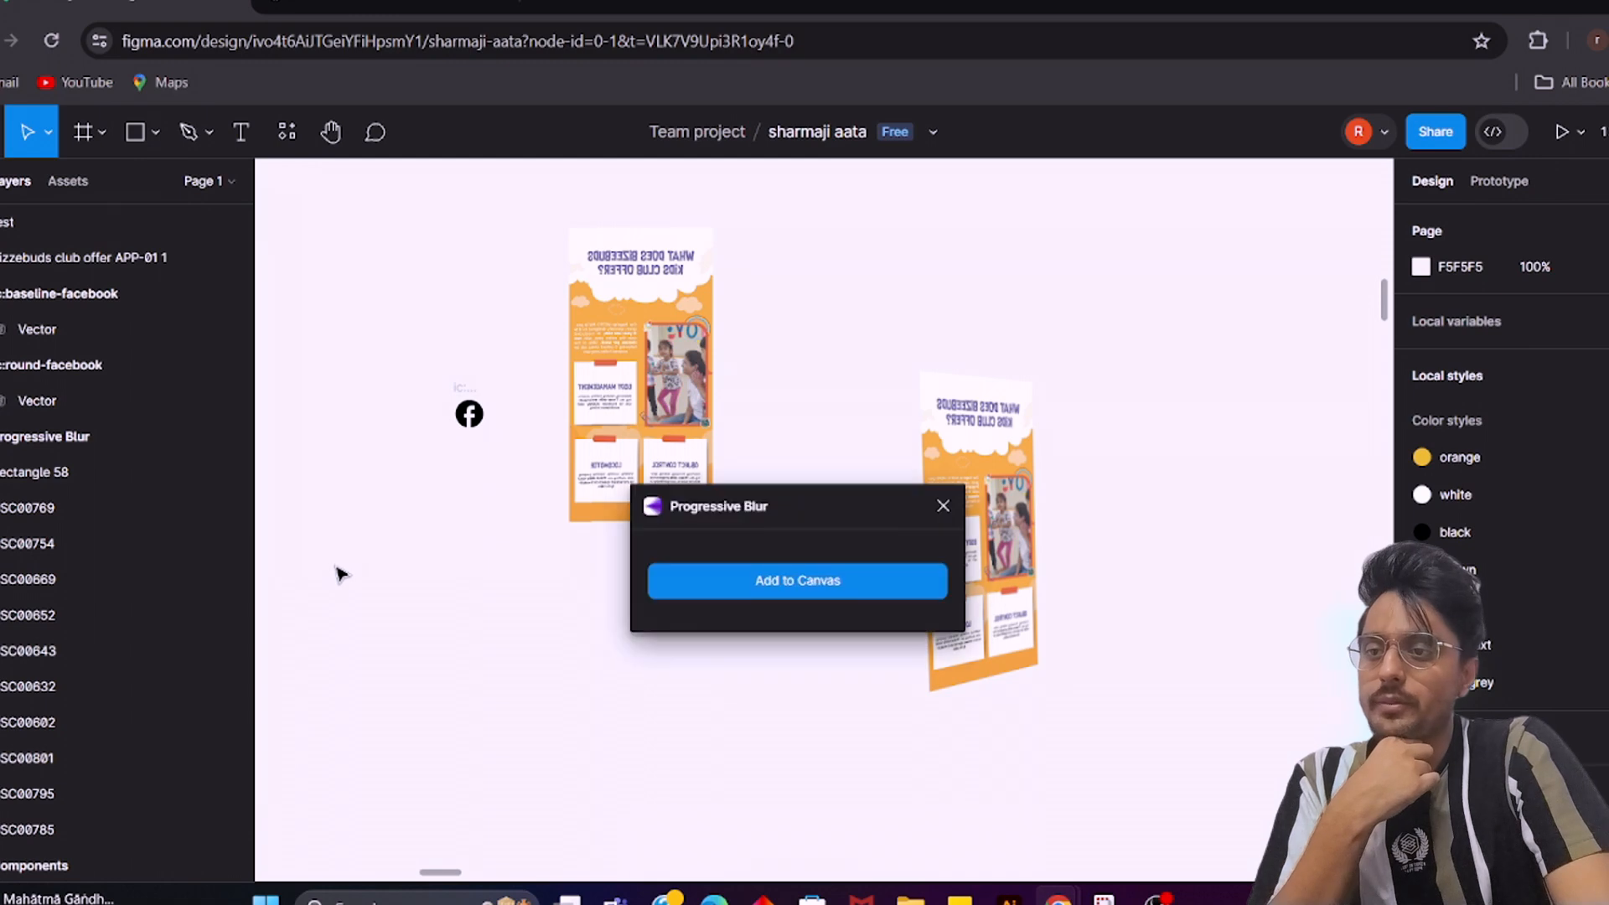
{"action": "left_click", "coordinate": [830, 587]}
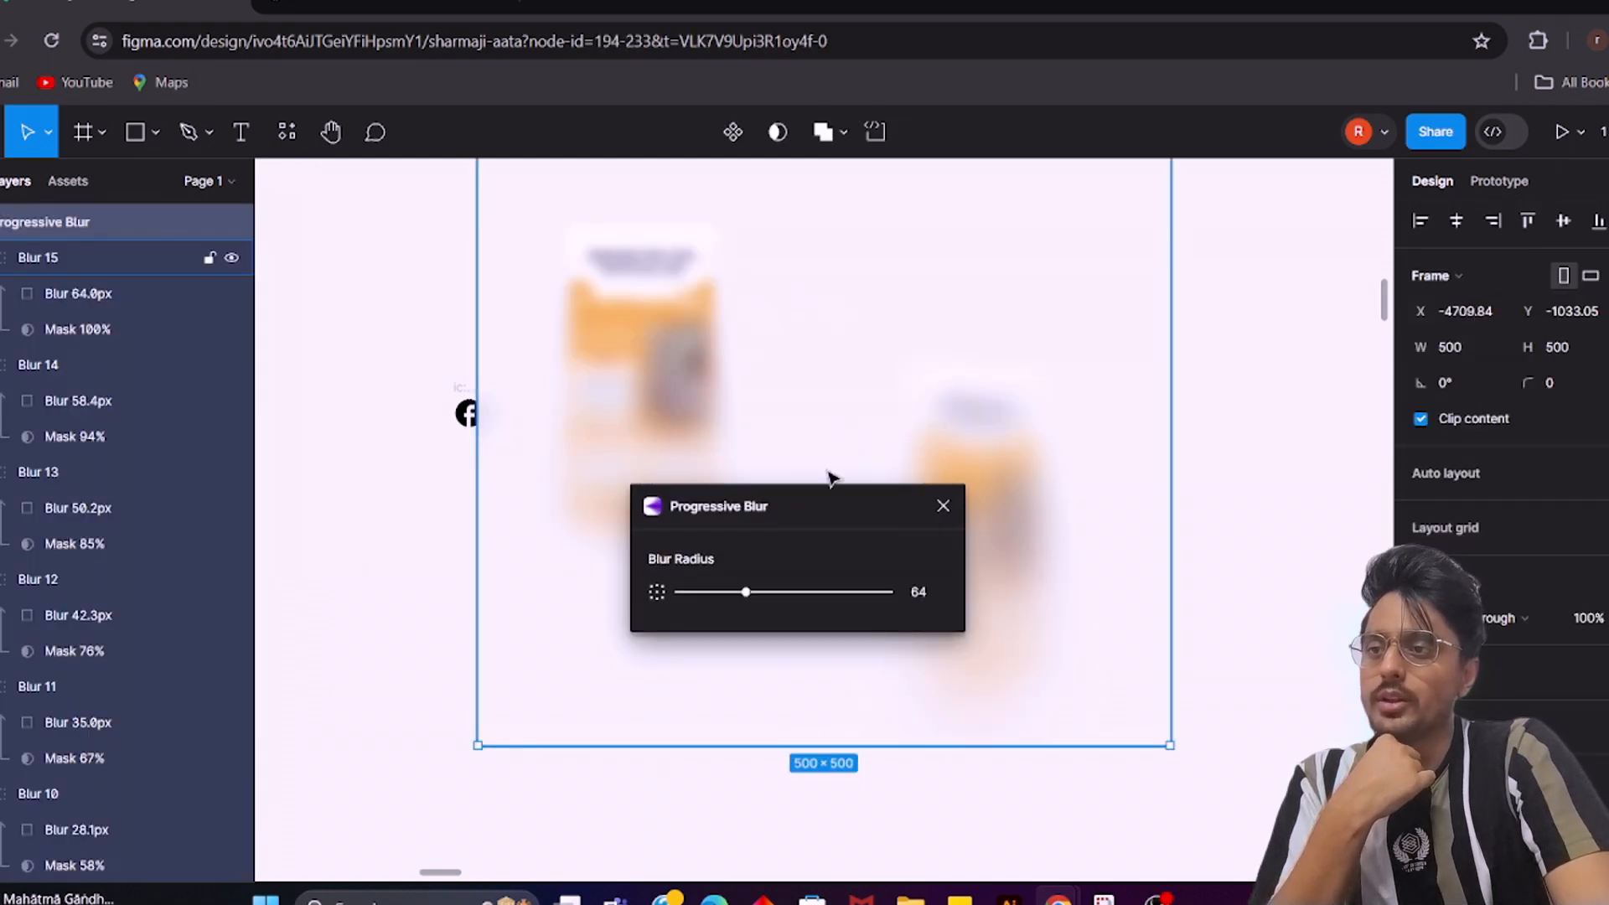
Examine how the Progressive Blur frame affects the two images beneath it on the canvas
{"action": "left_click", "coordinate": [452, 517]}
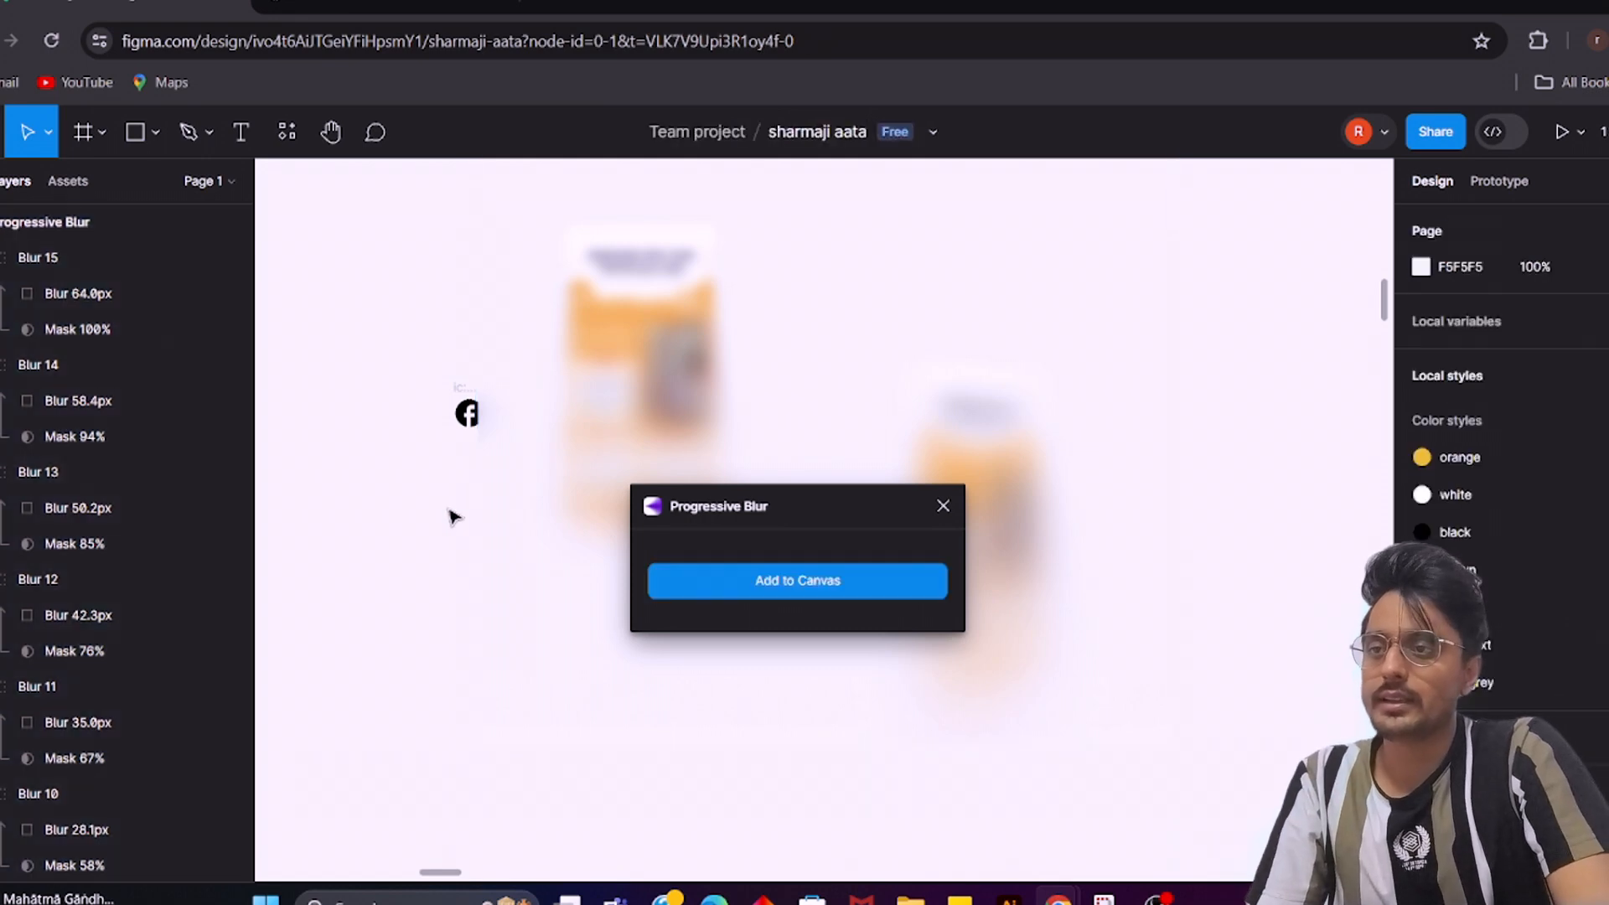
{"action": "scroll", "coordinate": [452, 518], "scroll_direction": "left", "scroll_amount": 2}
{"action": "scroll", "coordinate": [452, 517], "scroll_direction": "down", "scroll_amount": 5}
{"action": "left_click", "coordinate": [639, 449]}
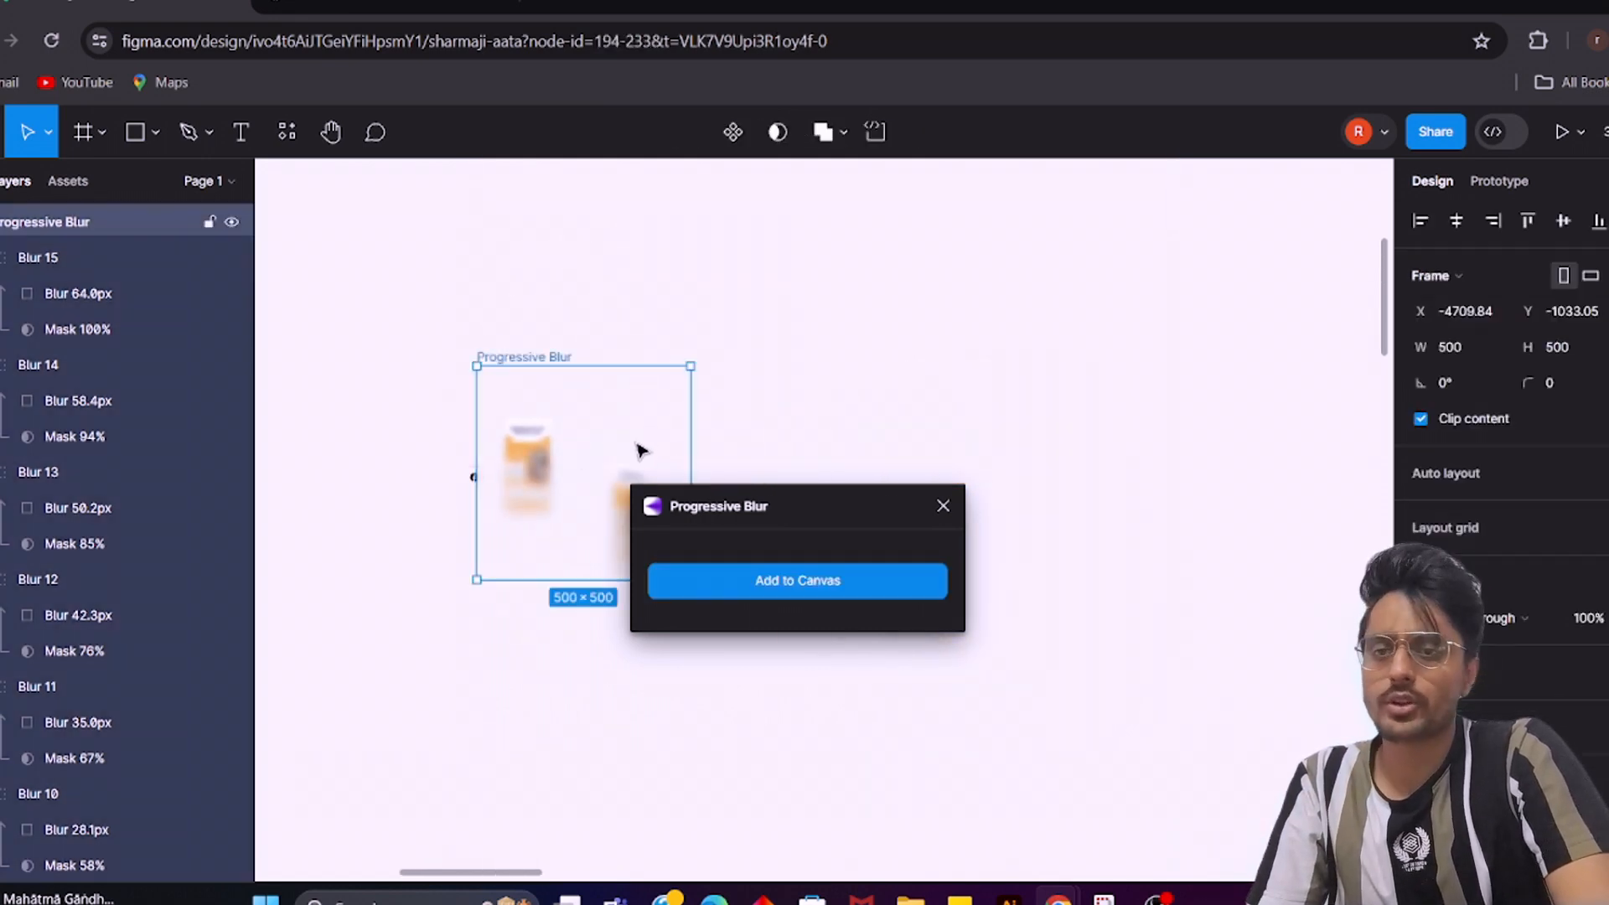
{"action": "left_click_drag", "start_coordinate": [578, 470], "coordinate": [495, 435]}
{"action": "scroll", "coordinate": [1493, 711], "scroll_direction": "down", "scroll_amount": 2}
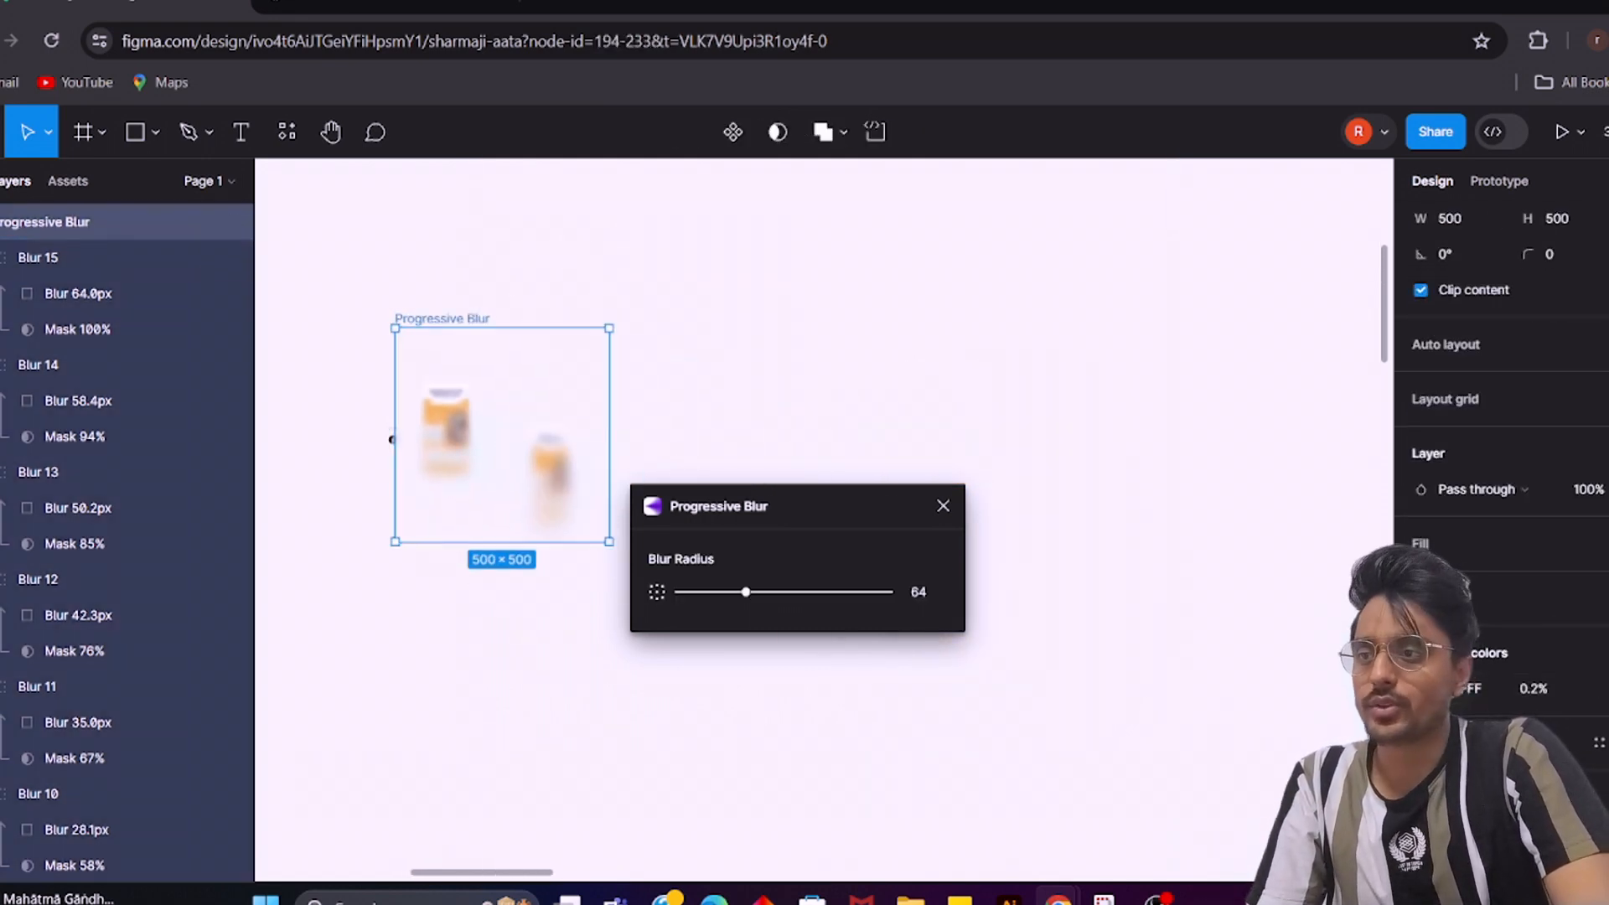
{"action": "left_click", "coordinate": [709, 409]}
{"action": "scroll", "coordinate": [477, 477], "scroll_direction": "up", "scroll_amount": 3}
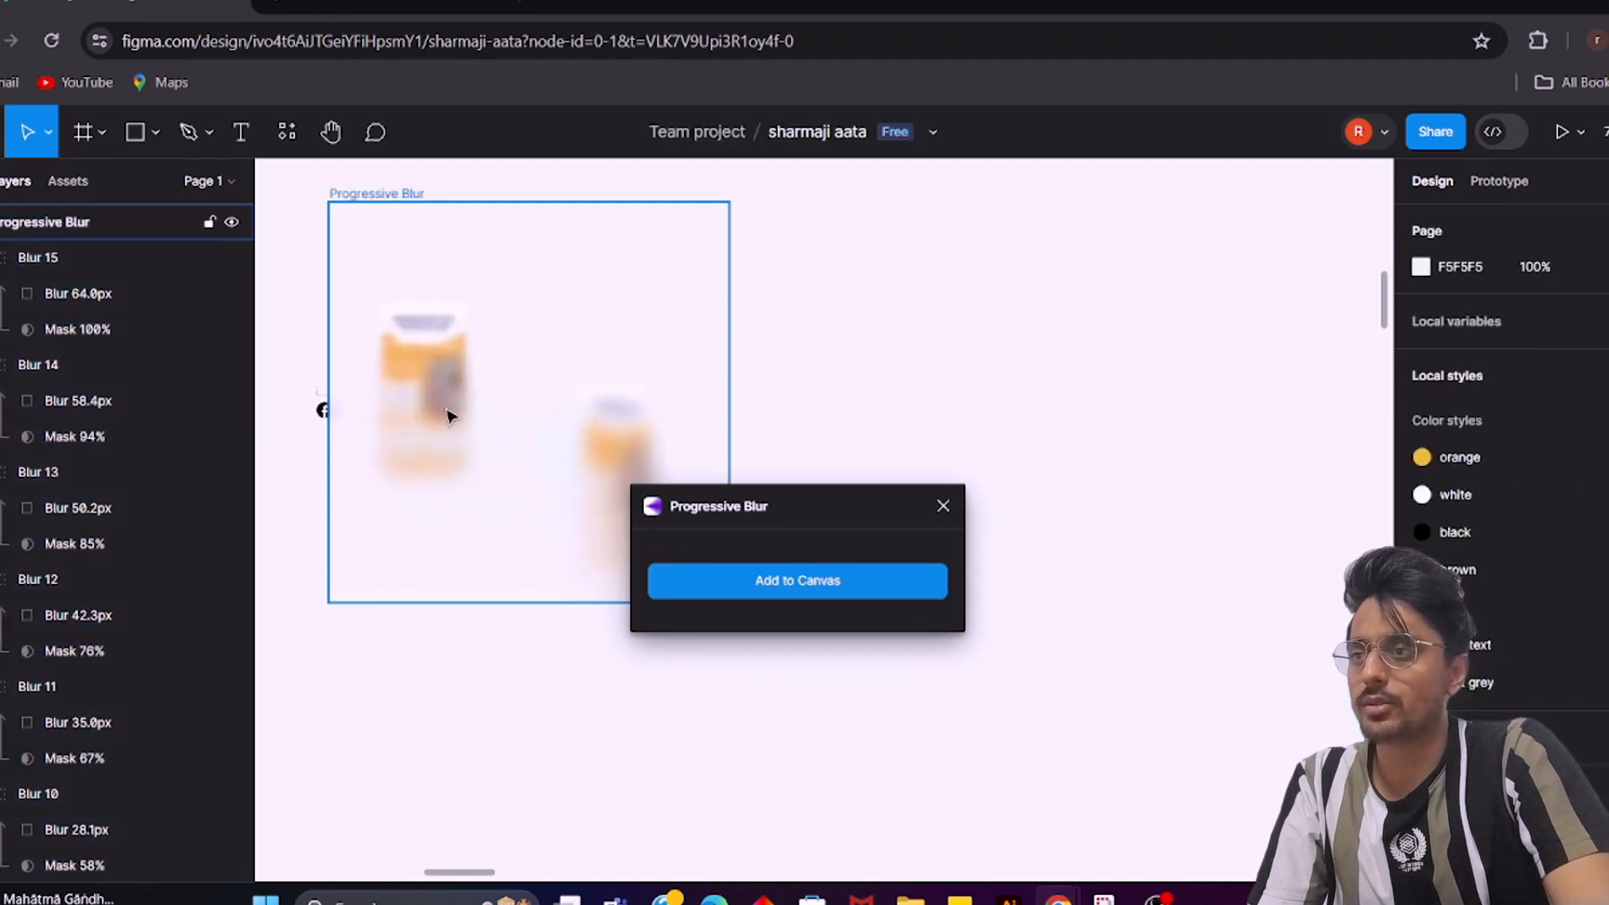
Reposition the Progressive Blur frame over the images' lower parts at about 500 × 285 and set its blur radius to 36
{"action": "left_click", "coordinate": [533, 246]}
{"action": "left_click_drag", "start_coordinate": [549, 204], "coordinate": [560, 456]}
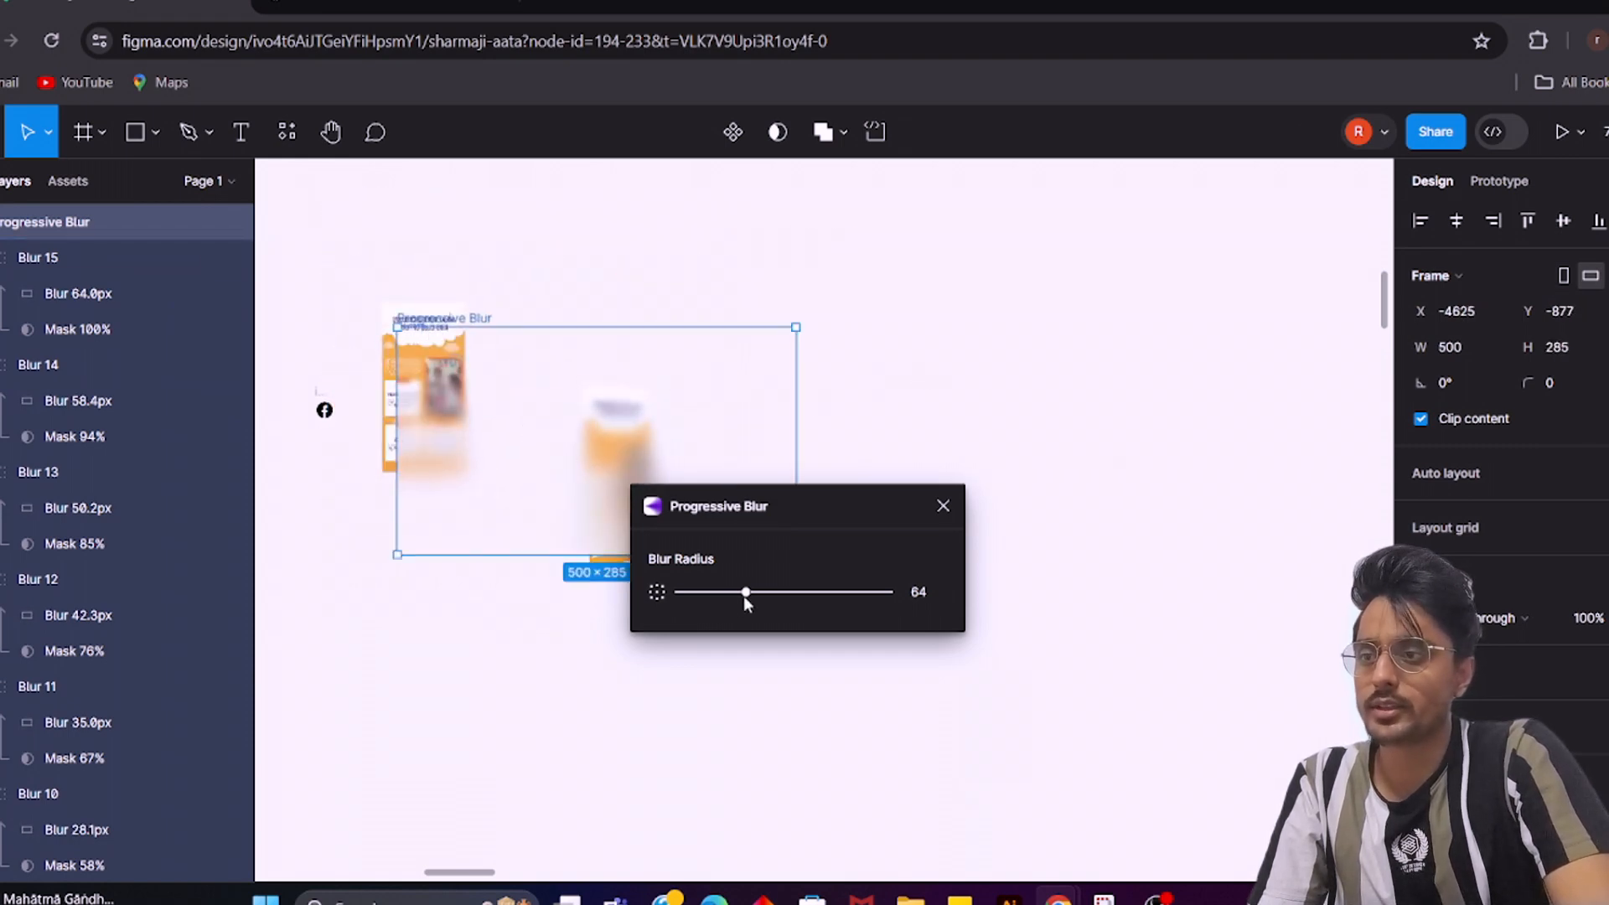
{"action": "mouse_move", "coordinate": [742, 596]}
{"action": "left_mouse_down"}
{"action": "mouse_move", "coordinate": [684, 609]}
{"action": "mouse_move", "coordinate": [746, 609]}
{"action": "mouse_move", "coordinate": [691, 605]}
{"action": "mouse_move", "coordinate": [717, 612]}
{"action": "left_mouse_up"}
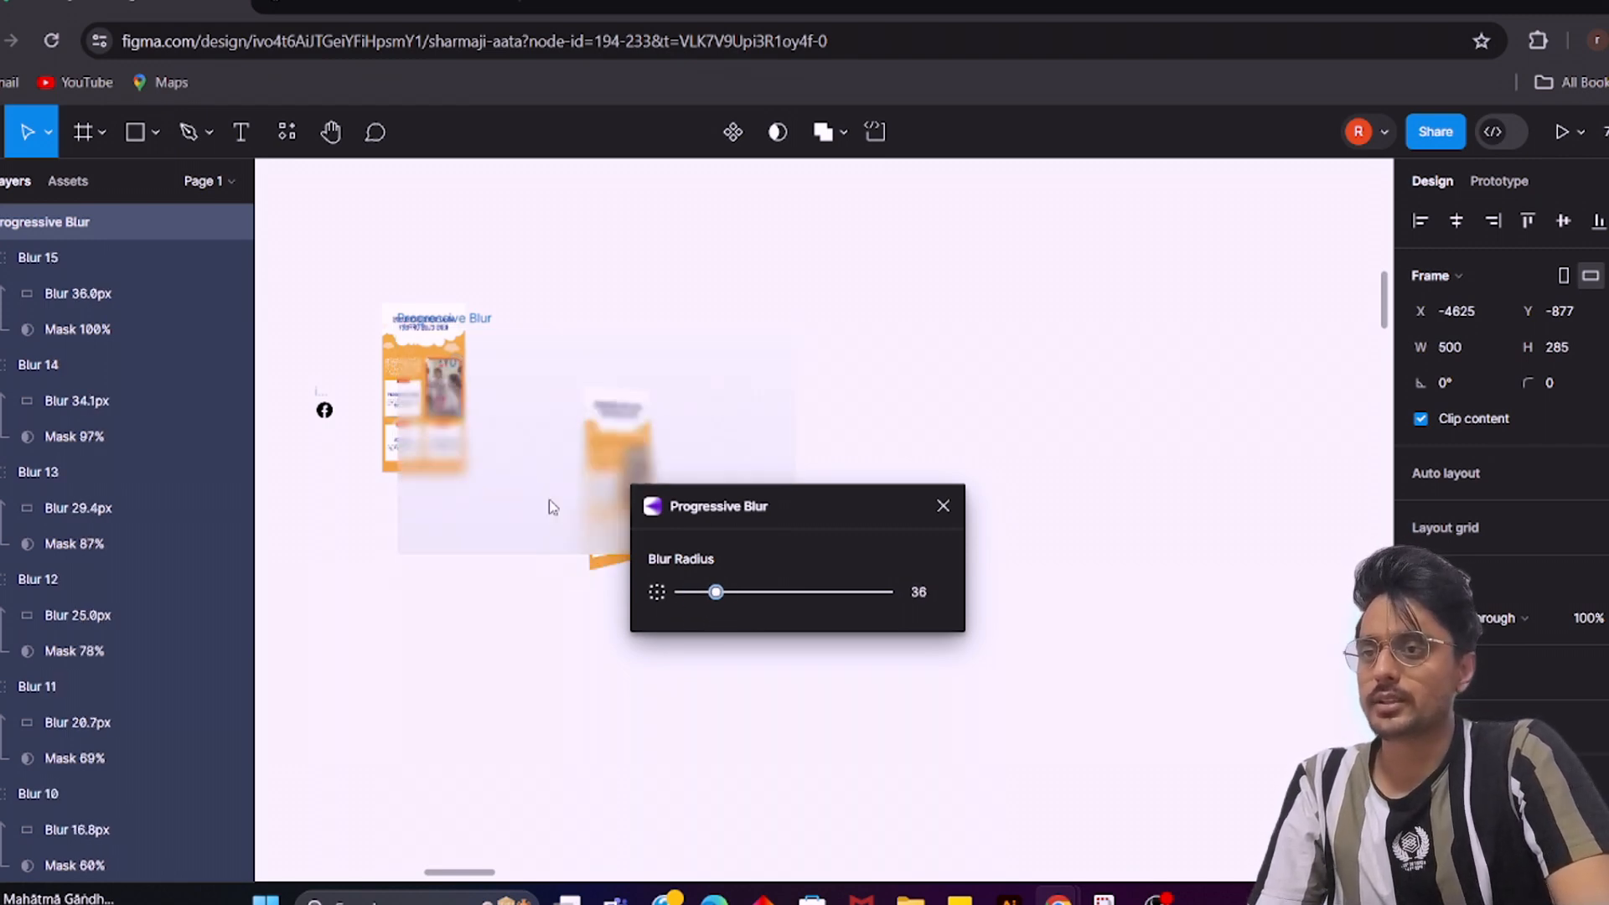
Move the Progressive Blur frame up and left over the original image's upper part, and close the plugin
{"action": "left_click", "coordinate": [753, 431]}
{"action": "left_click_drag", "start_coordinate": [588, 350], "coordinate": [470, 192]}
{"action": "left_click", "coordinate": [943, 506]}
{"action": "left_click", "coordinate": [951, 524]}
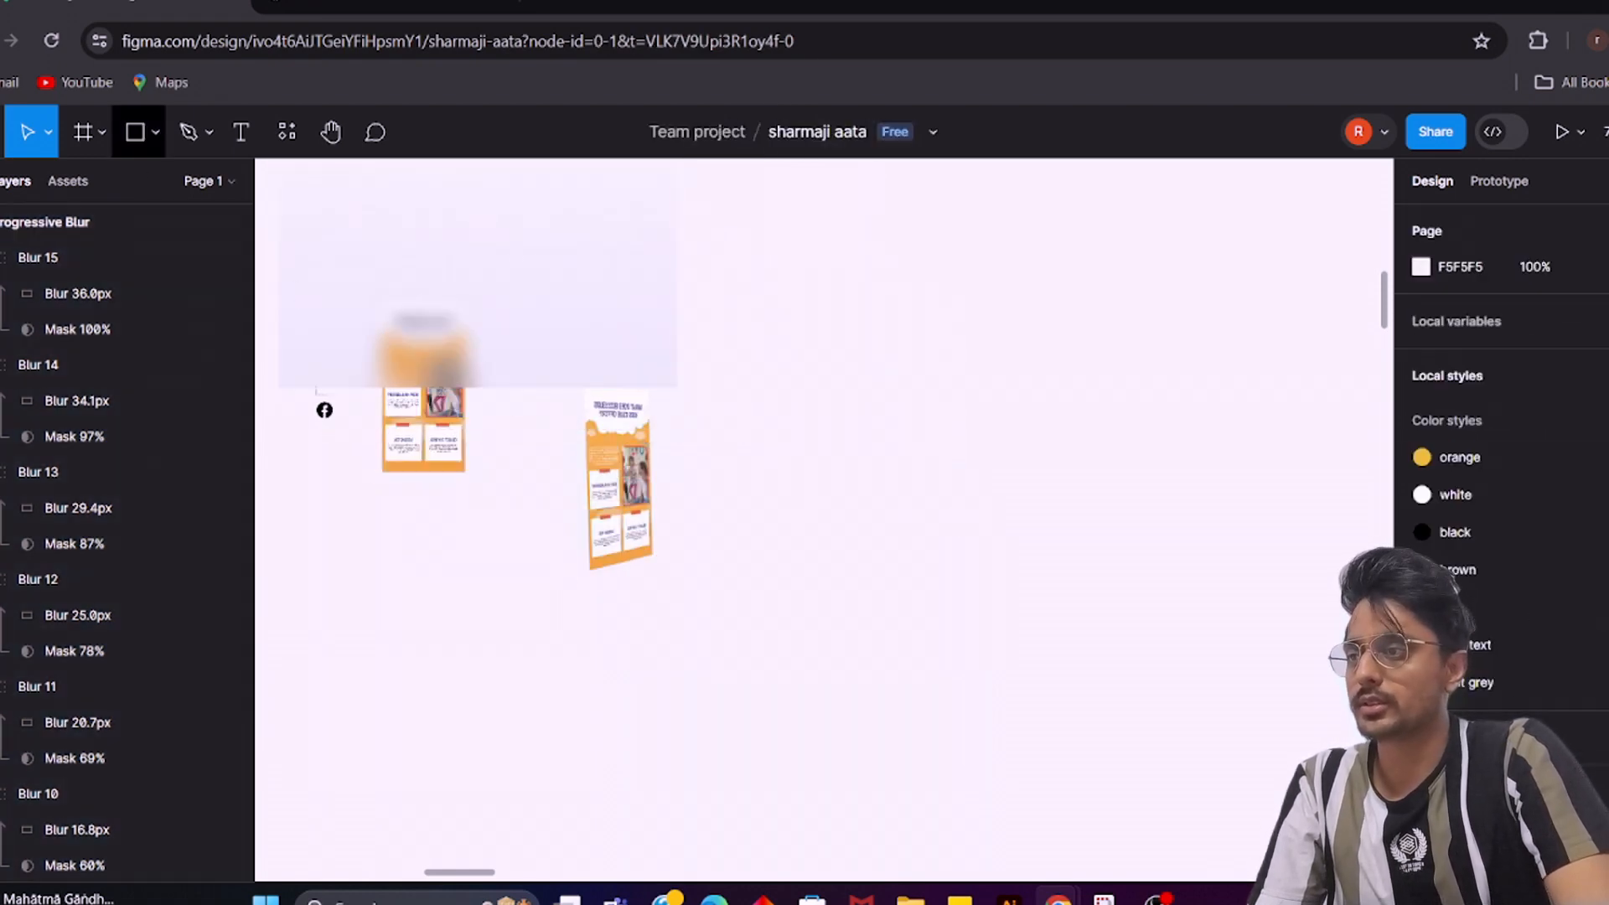
Search the plugins for "SHADO" and run Beautiful Shadows, moving its window clear of the empty canvas
{"action": "left_click", "coordinate": [10, 143]}
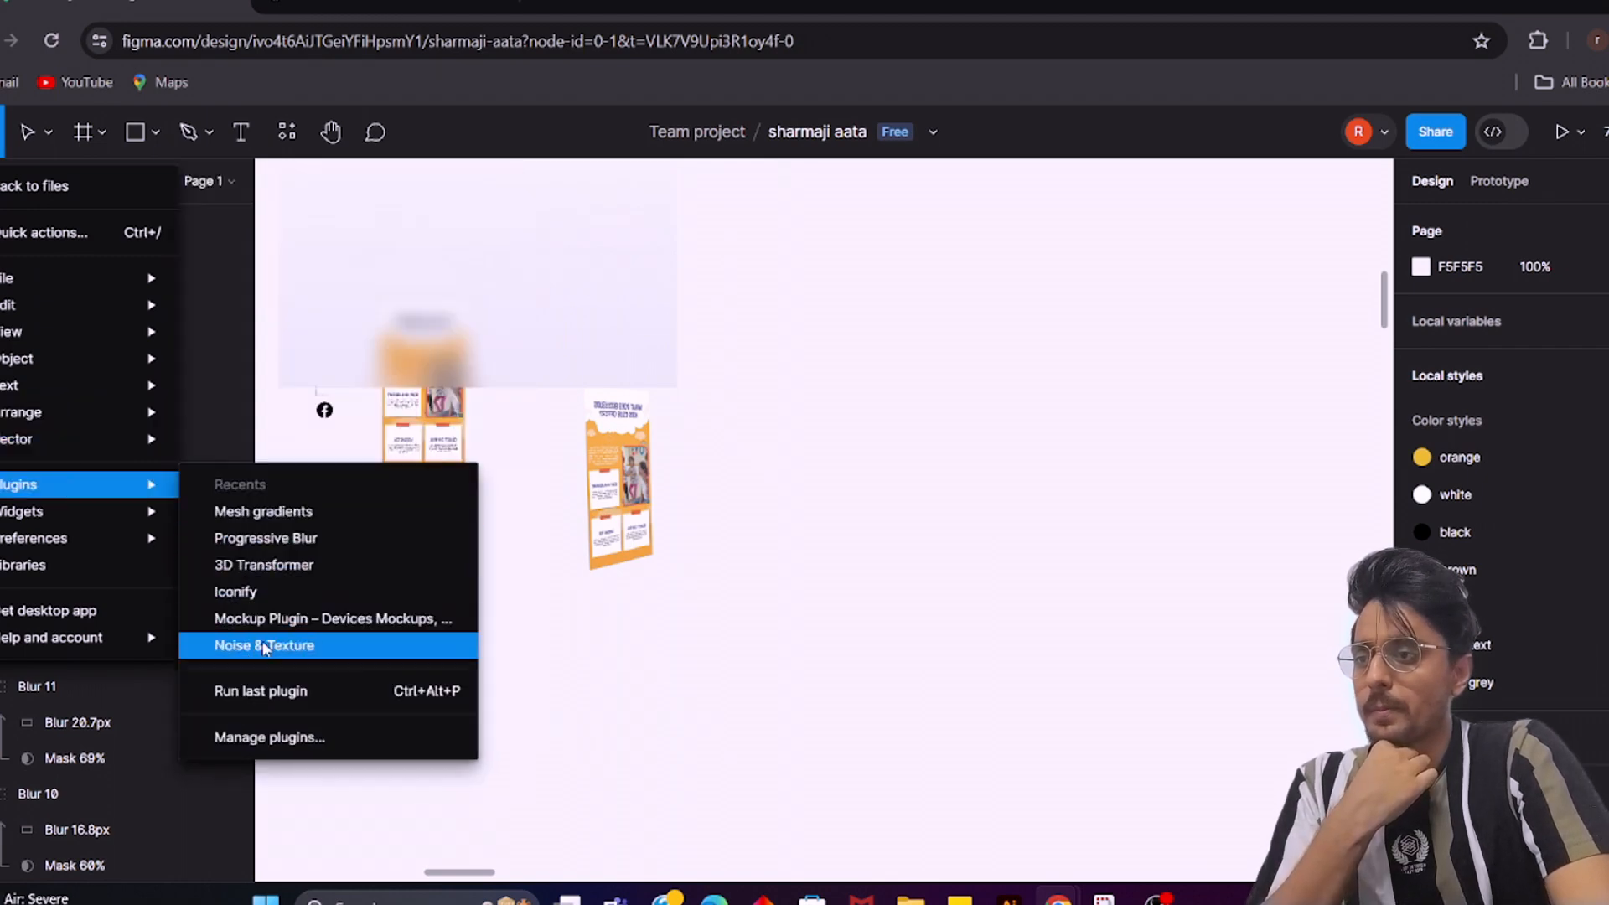
{"action": "left_click", "coordinate": [279, 744]}
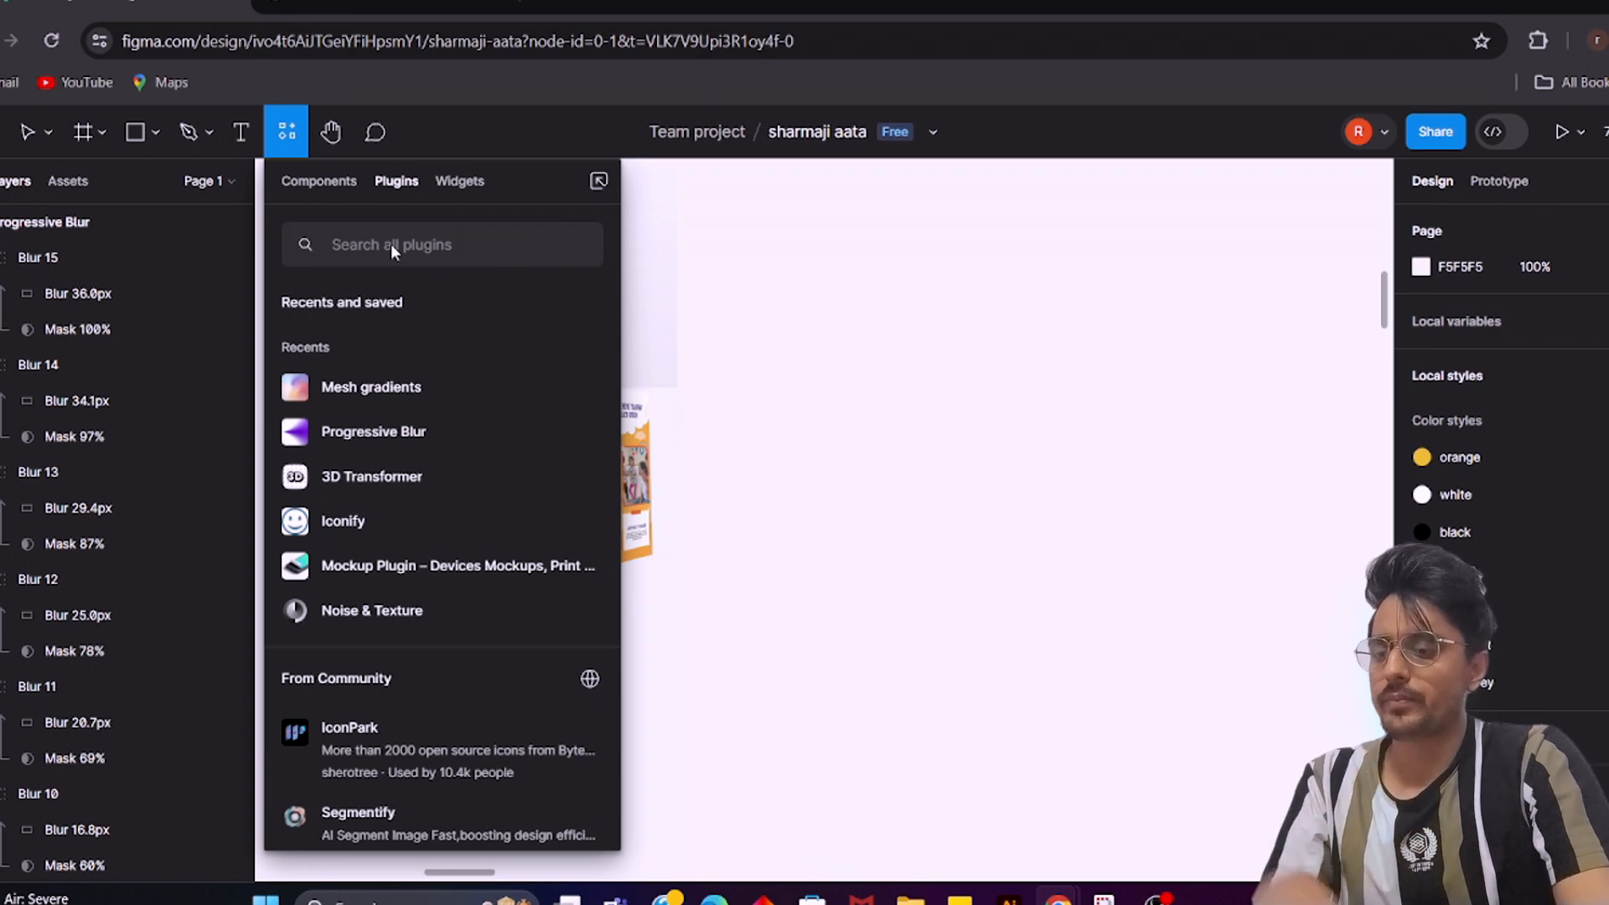
{"action": "type", "text": "SHADO"}
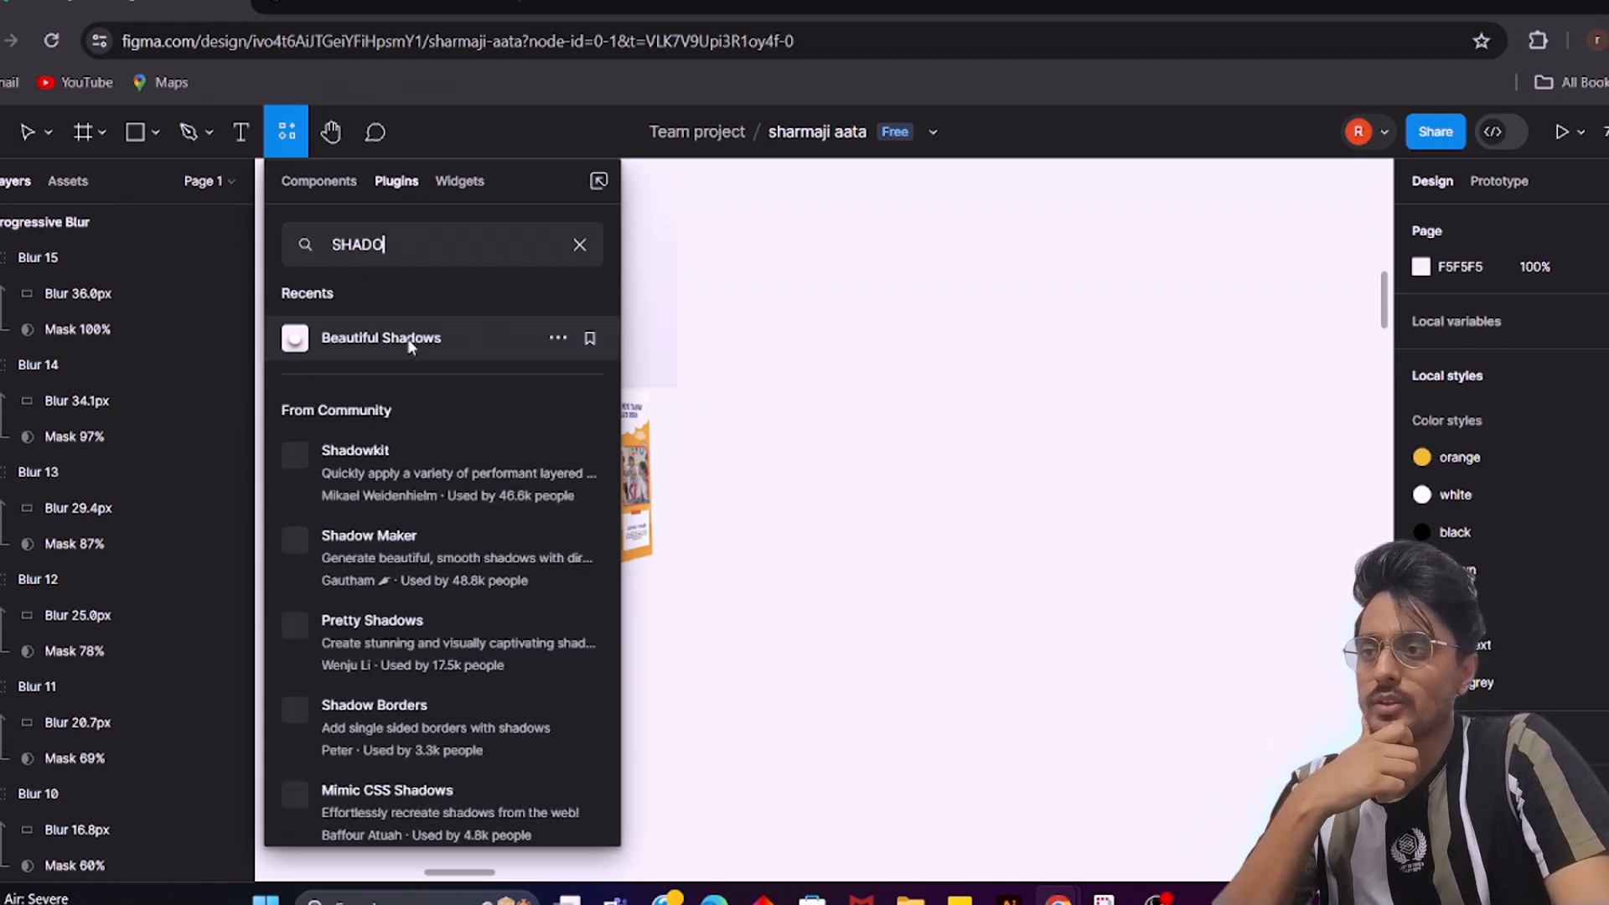
{"action": "left_click", "coordinate": [412, 339]}
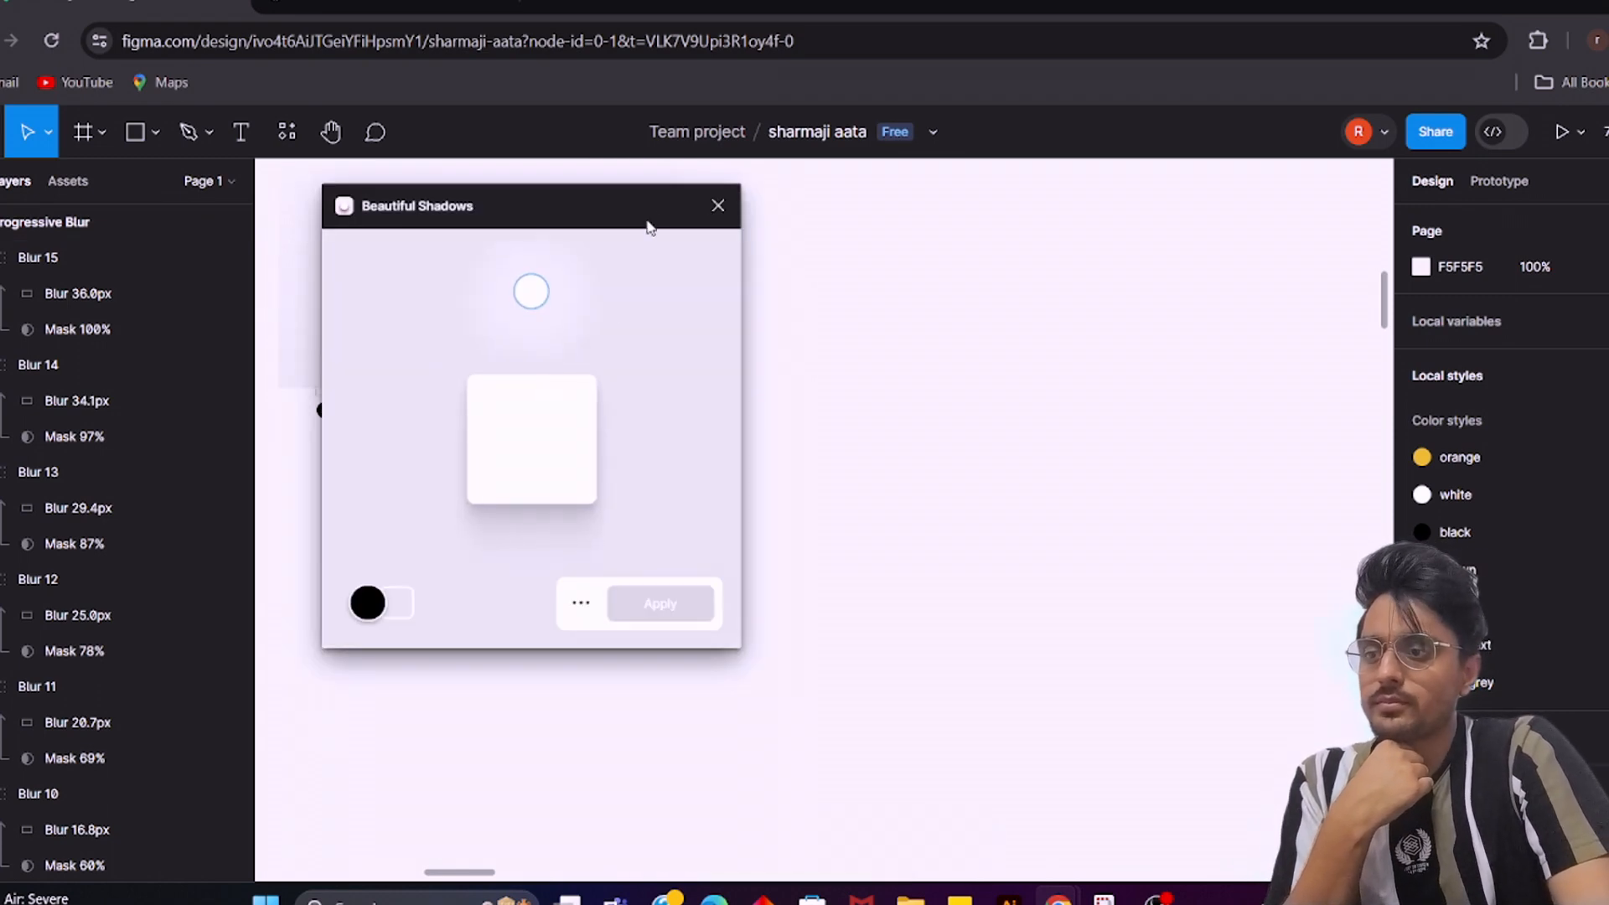
{"action": "left_click_drag", "start_coordinate": [647, 226], "coordinate": [538, 392]}
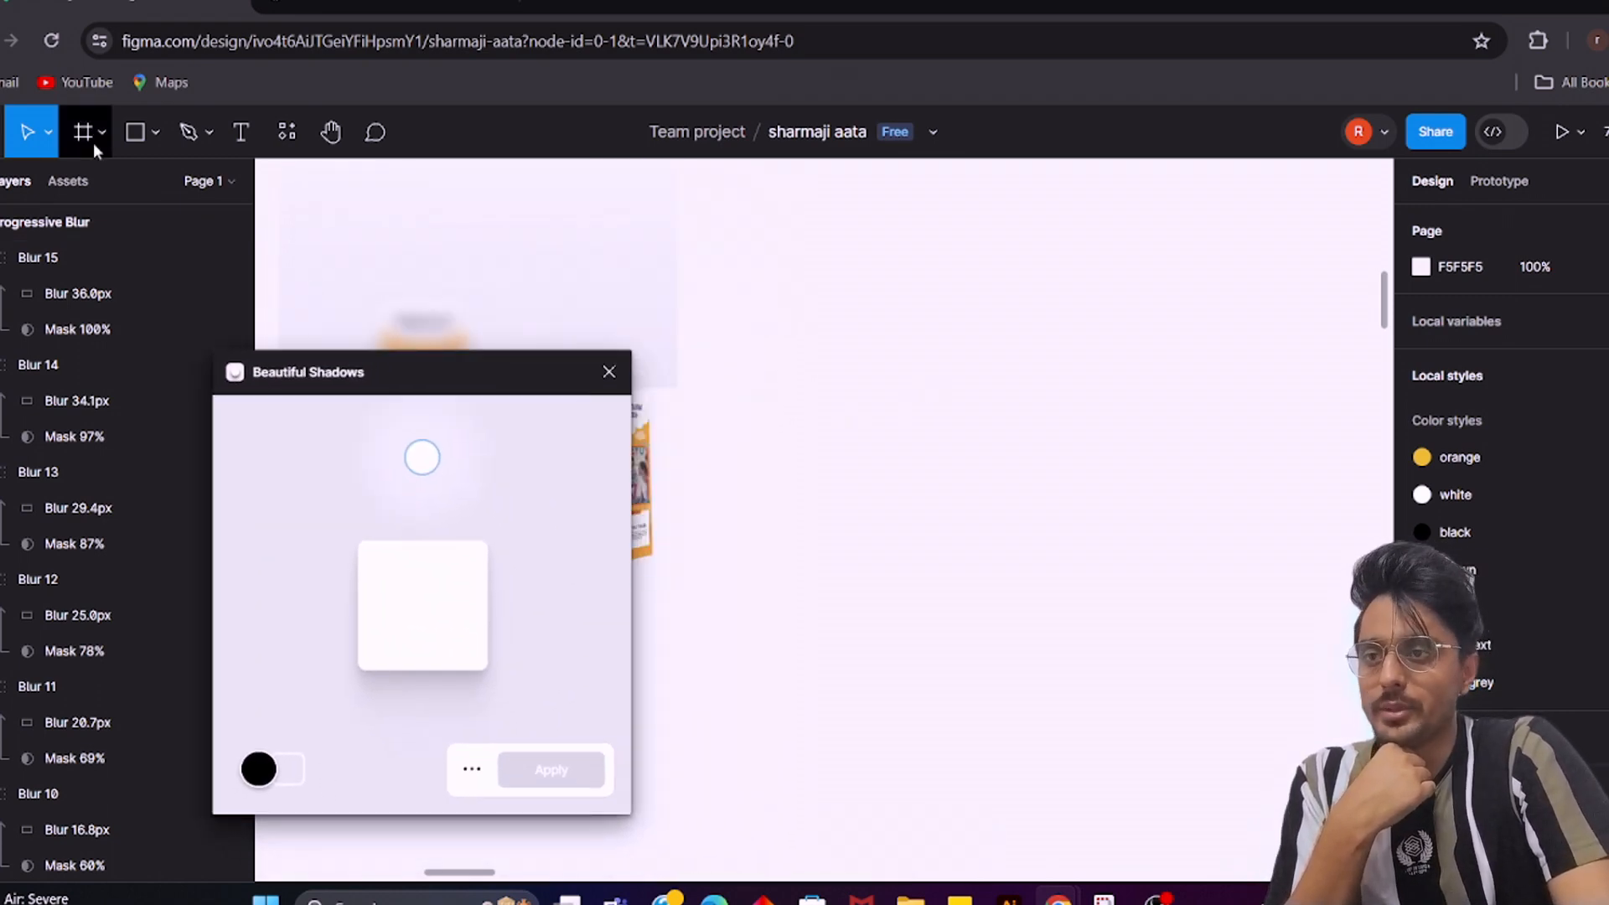
Draw a rectangle of about 295 × 146 on the empty canvas to the right of the images
{"action": "left_click", "coordinate": [134, 132]}
{"action": "left_click_drag", "start_coordinate": [885, 304], "coordinate": [1121, 419]}
{"action": "left_click", "coordinate": [1087, 457]}
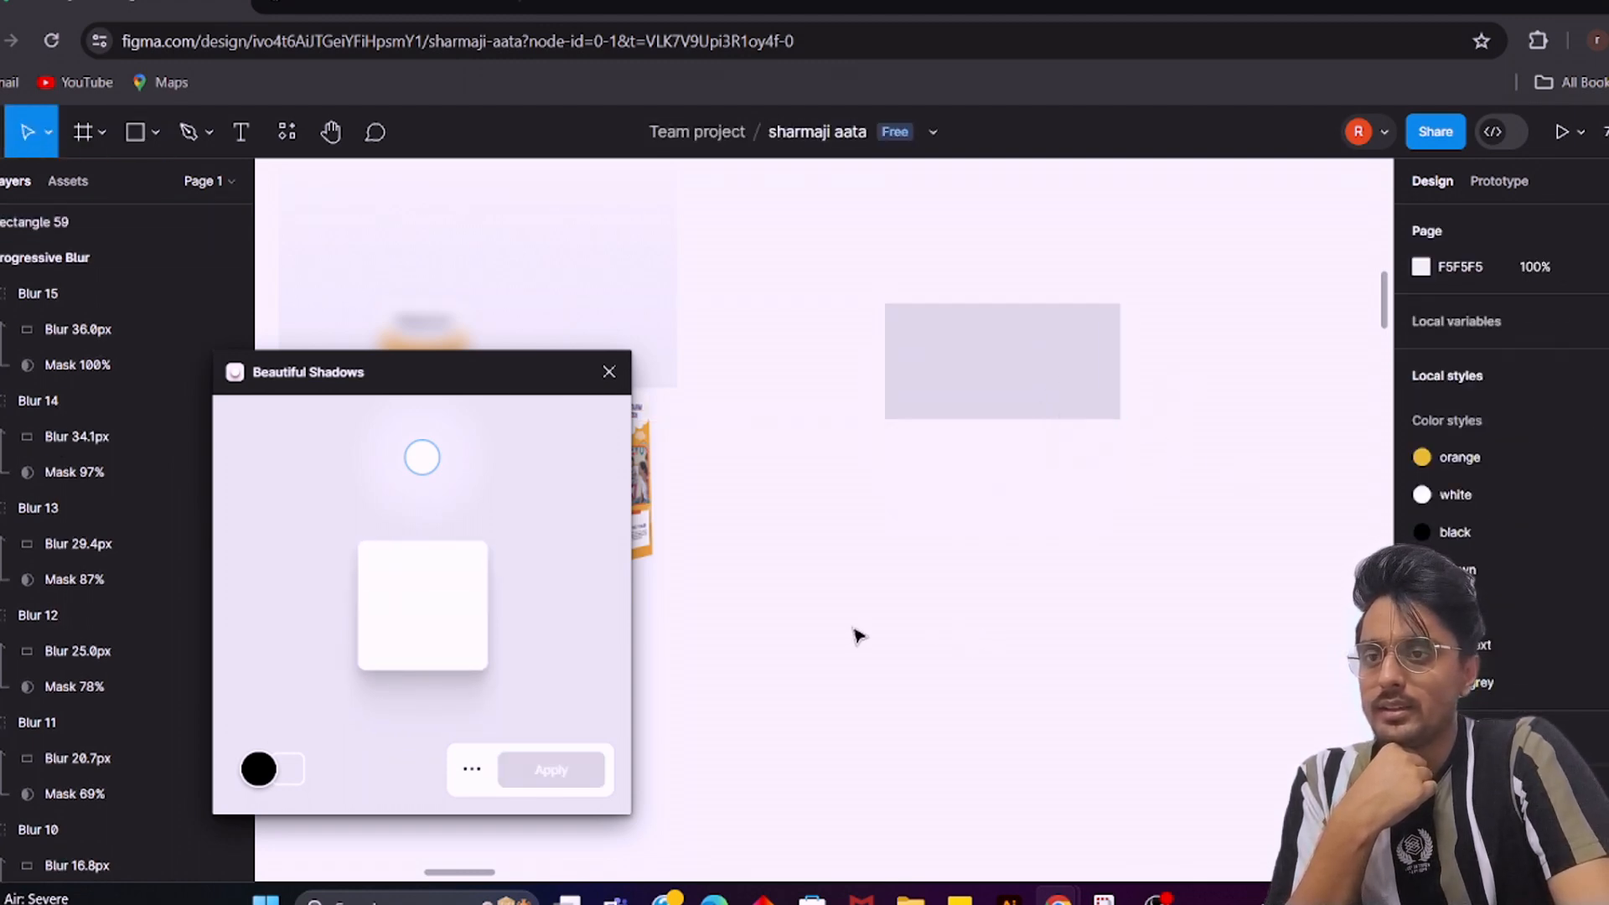
Select the new rectangle for Beautiful Shadows and set the plugin's preview background to white
{"action": "left_click", "coordinate": [963, 385]}
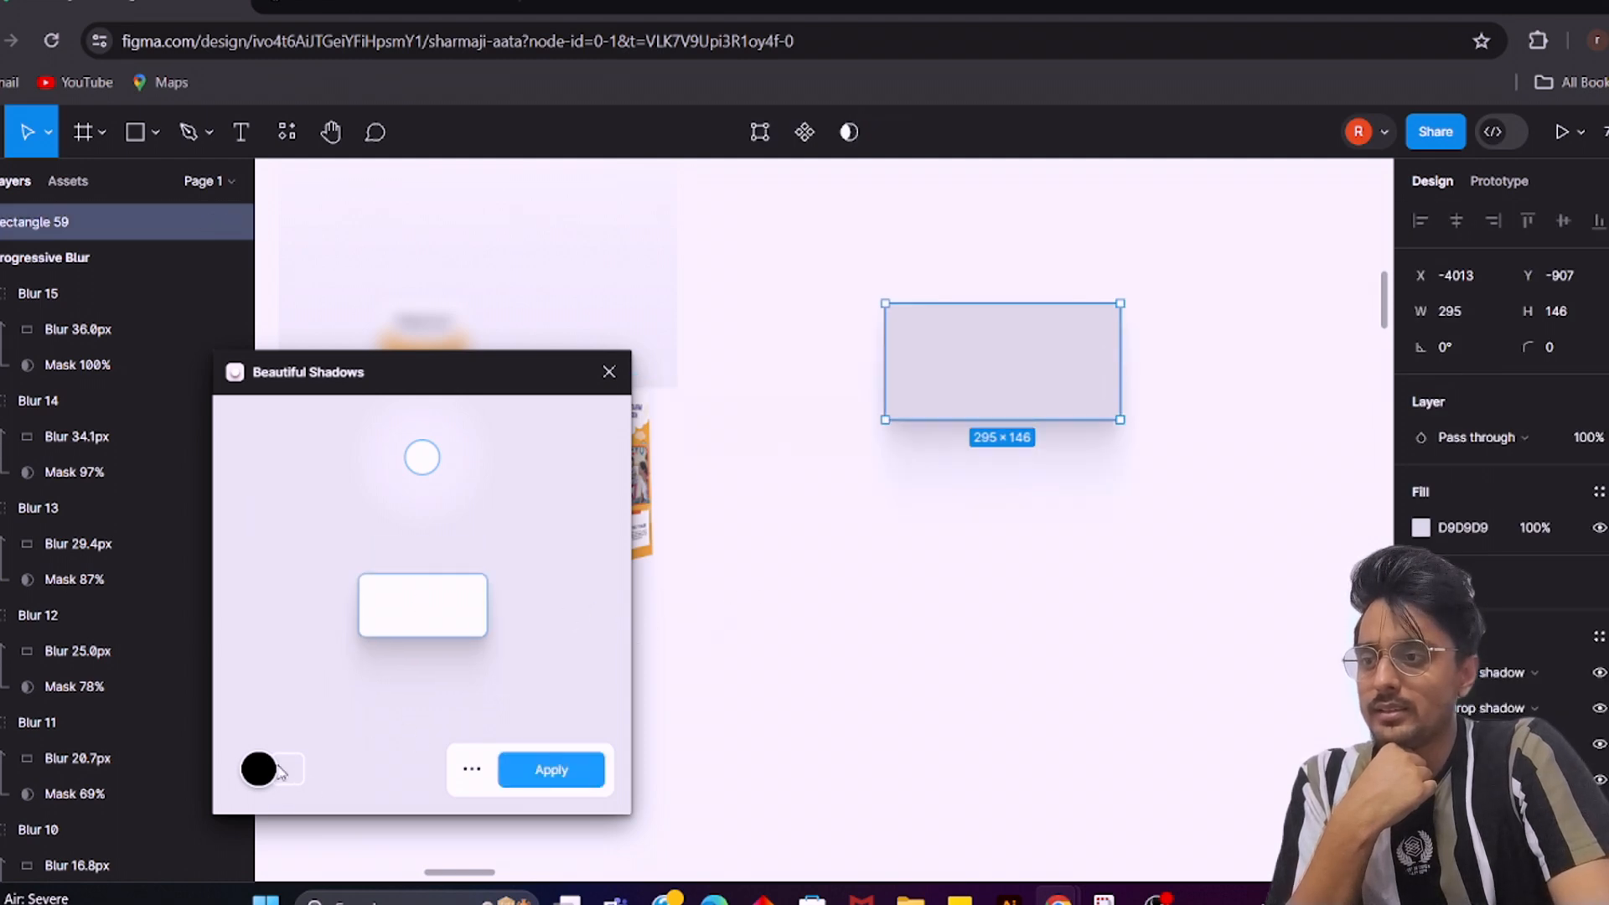
{"action": "left_click", "coordinate": [279, 774]}
{"action": "left_click_drag", "start_coordinate": [335, 600], "coordinate": [236, 466]}
{"action": "left_click", "coordinate": [487, 449]}
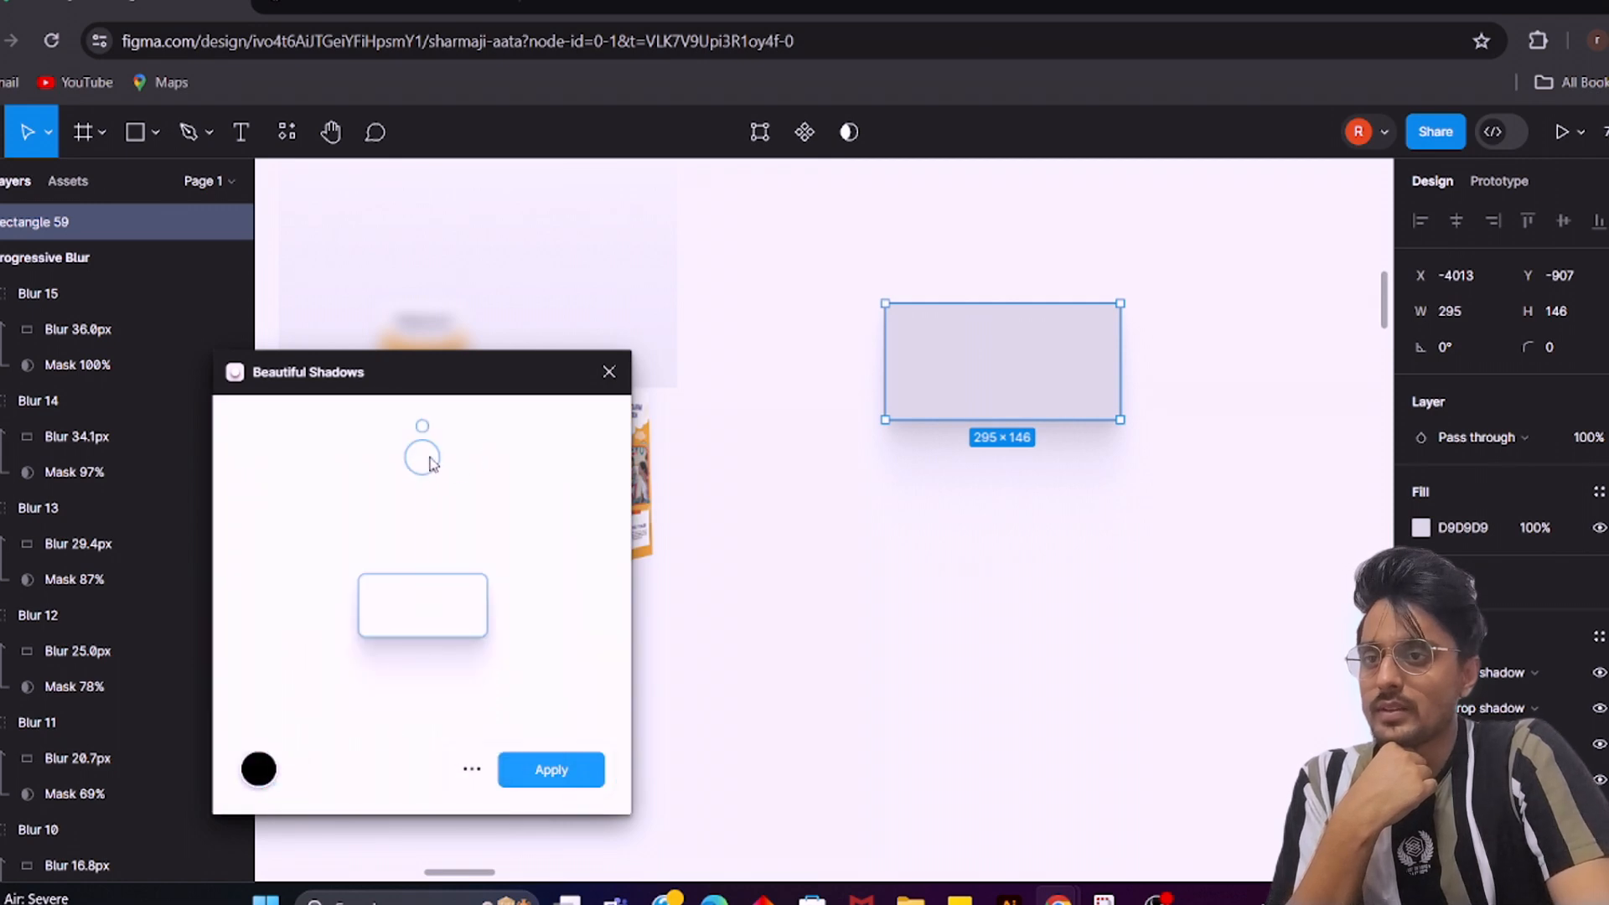
Reposition the light source to the upper right of the previewed shape so the rectangle's shadow falls toward its lower left
{"action": "mouse_move", "coordinate": [429, 464]}
{"action": "left_mouse_down"}
{"action": "mouse_move", "coordinate": [429, 581]}
{"action": "mouse_move", "coordinate": [427, 478]}
{"action": "left_mouse_up"}
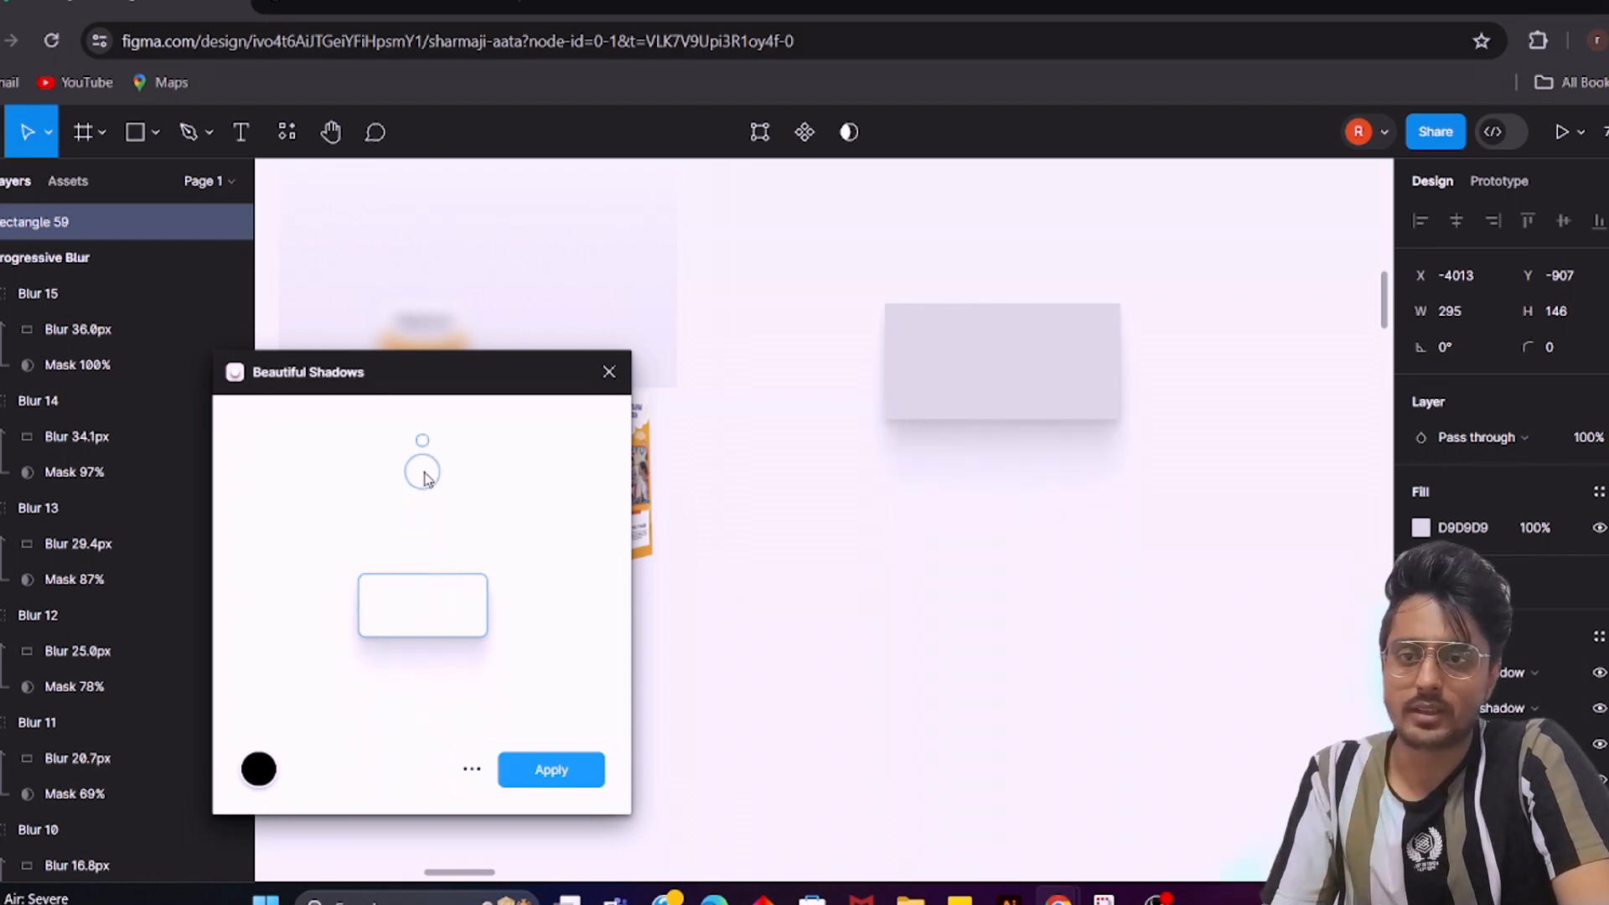
{"action": "scroll", "coordinate": [1560, 686], "scroll_direction": "down", "scroll_amount": 1}
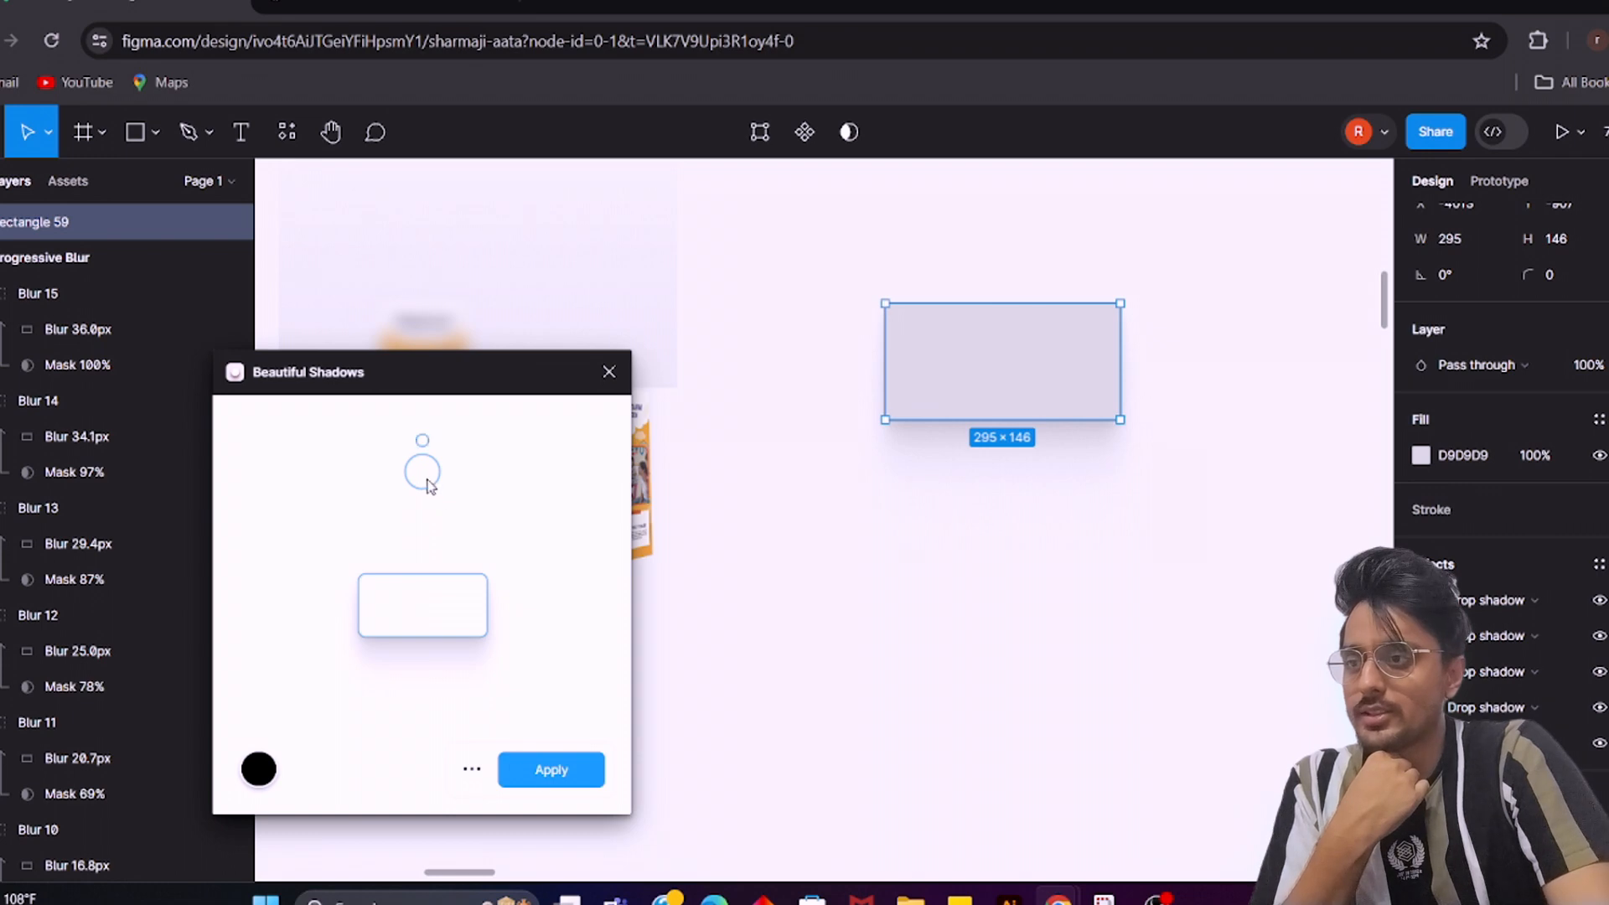
{"action": "left_click_drag", "start_coordinate": [430, 486], "coordinate": [449, 460]}
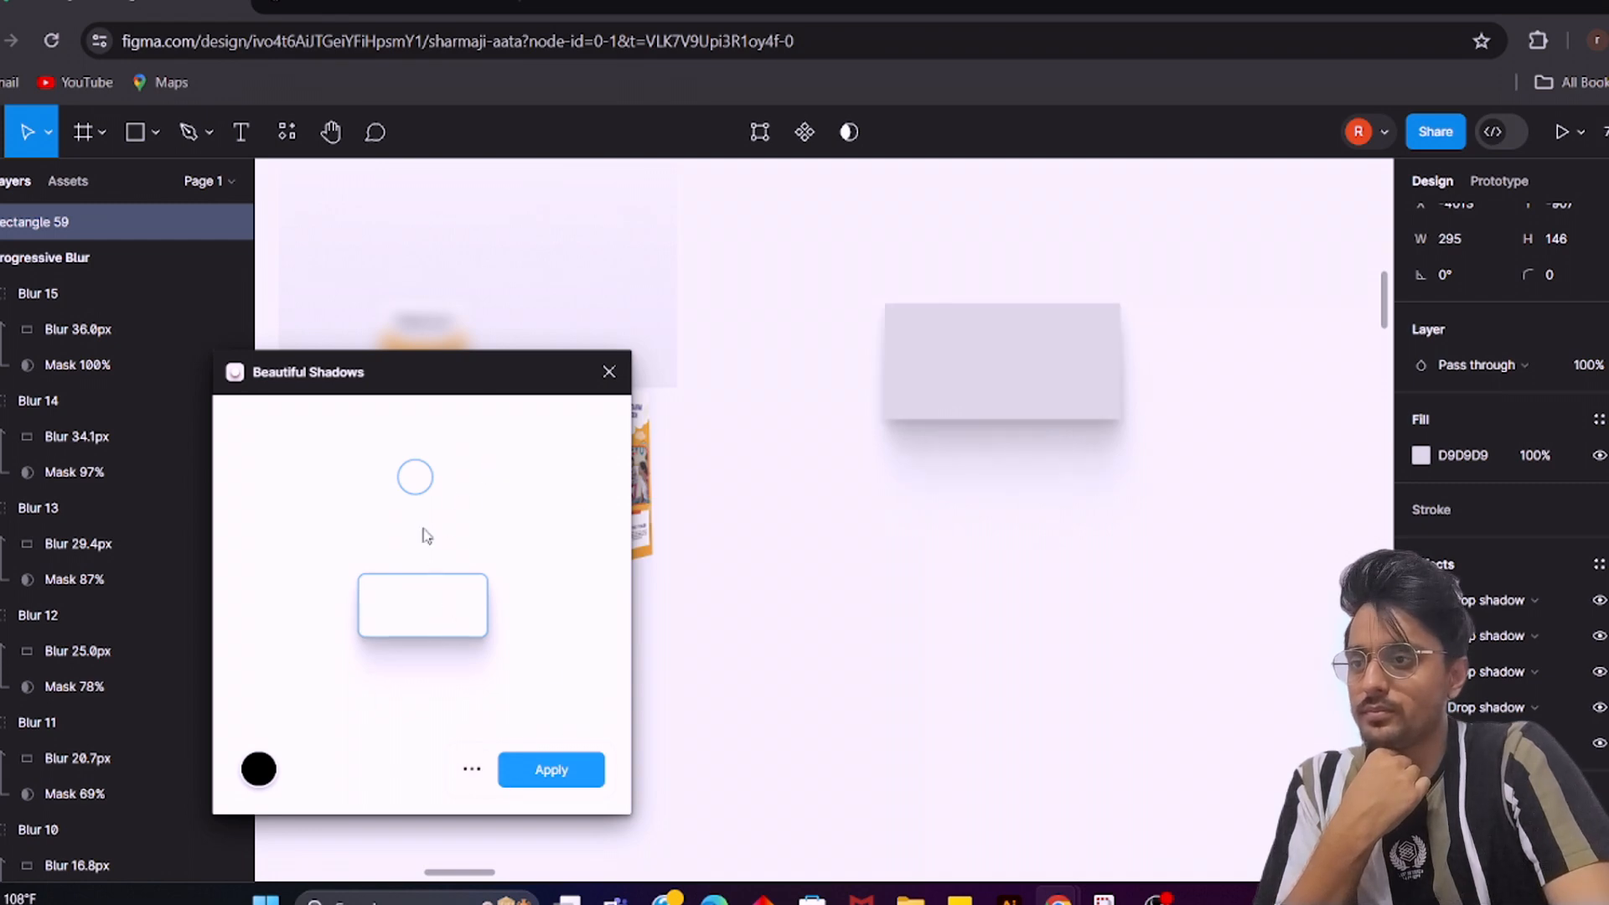
{"action": "left_click_drag", "start_coordinate": [415, 479], "coordinate": [545, 555]}
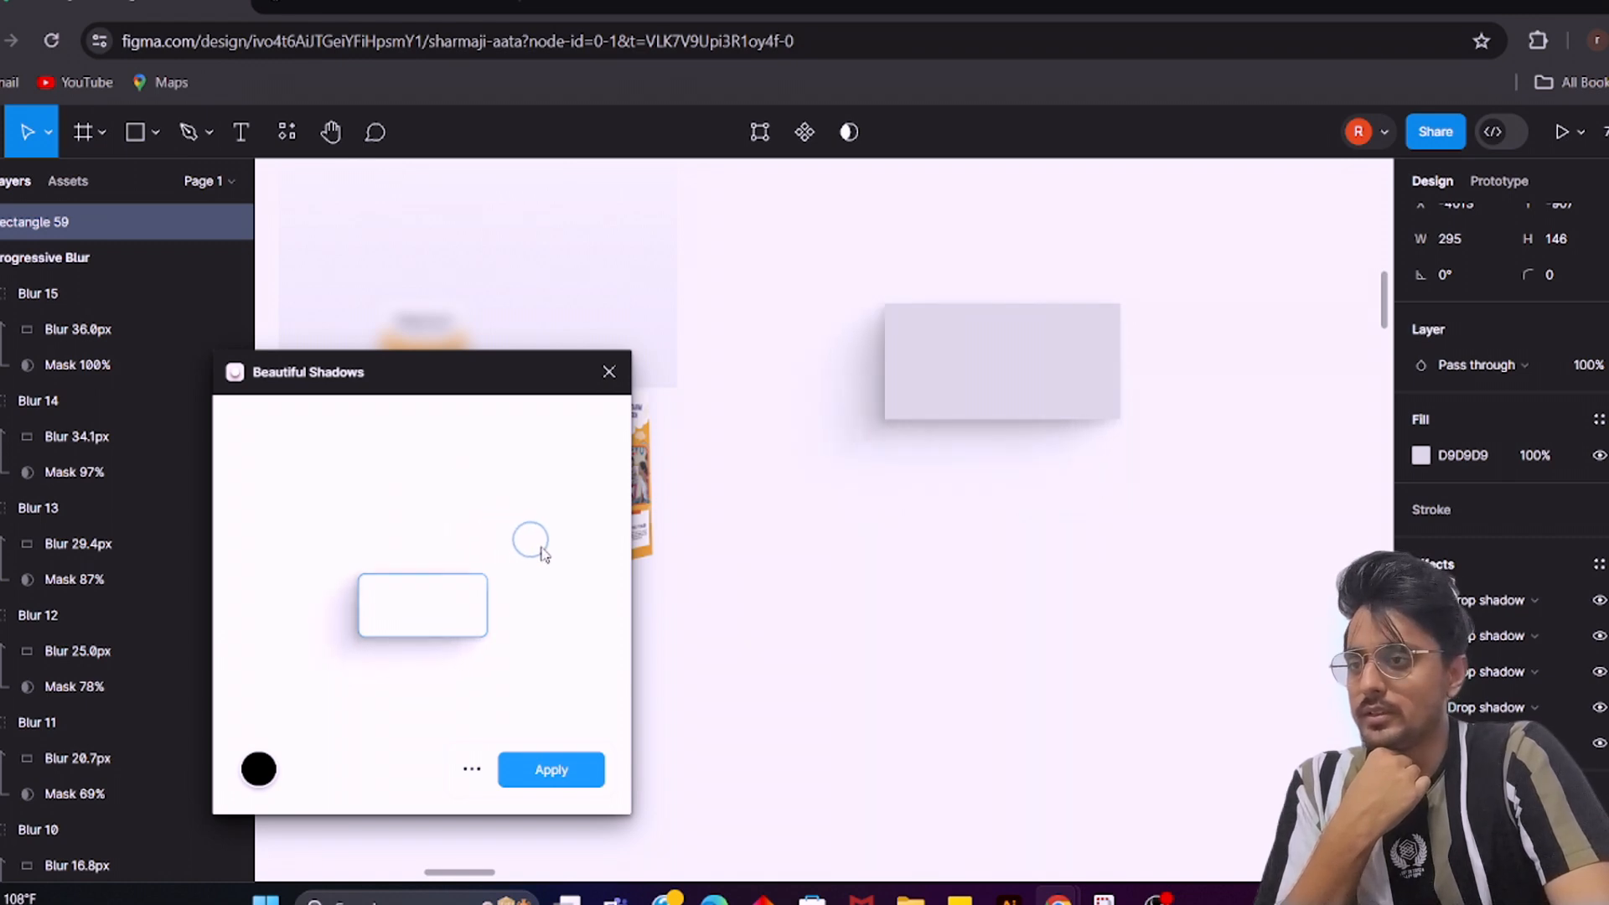
Set the shadow colour in Beautiful Shadows to pure red, RGB 255, 0, 0
{"action": "left_click", "coordinate": [269, 767]}
{"action": "left_click_drag", "start_coordinate": [438, 591], "coordinate": [508, 468]}
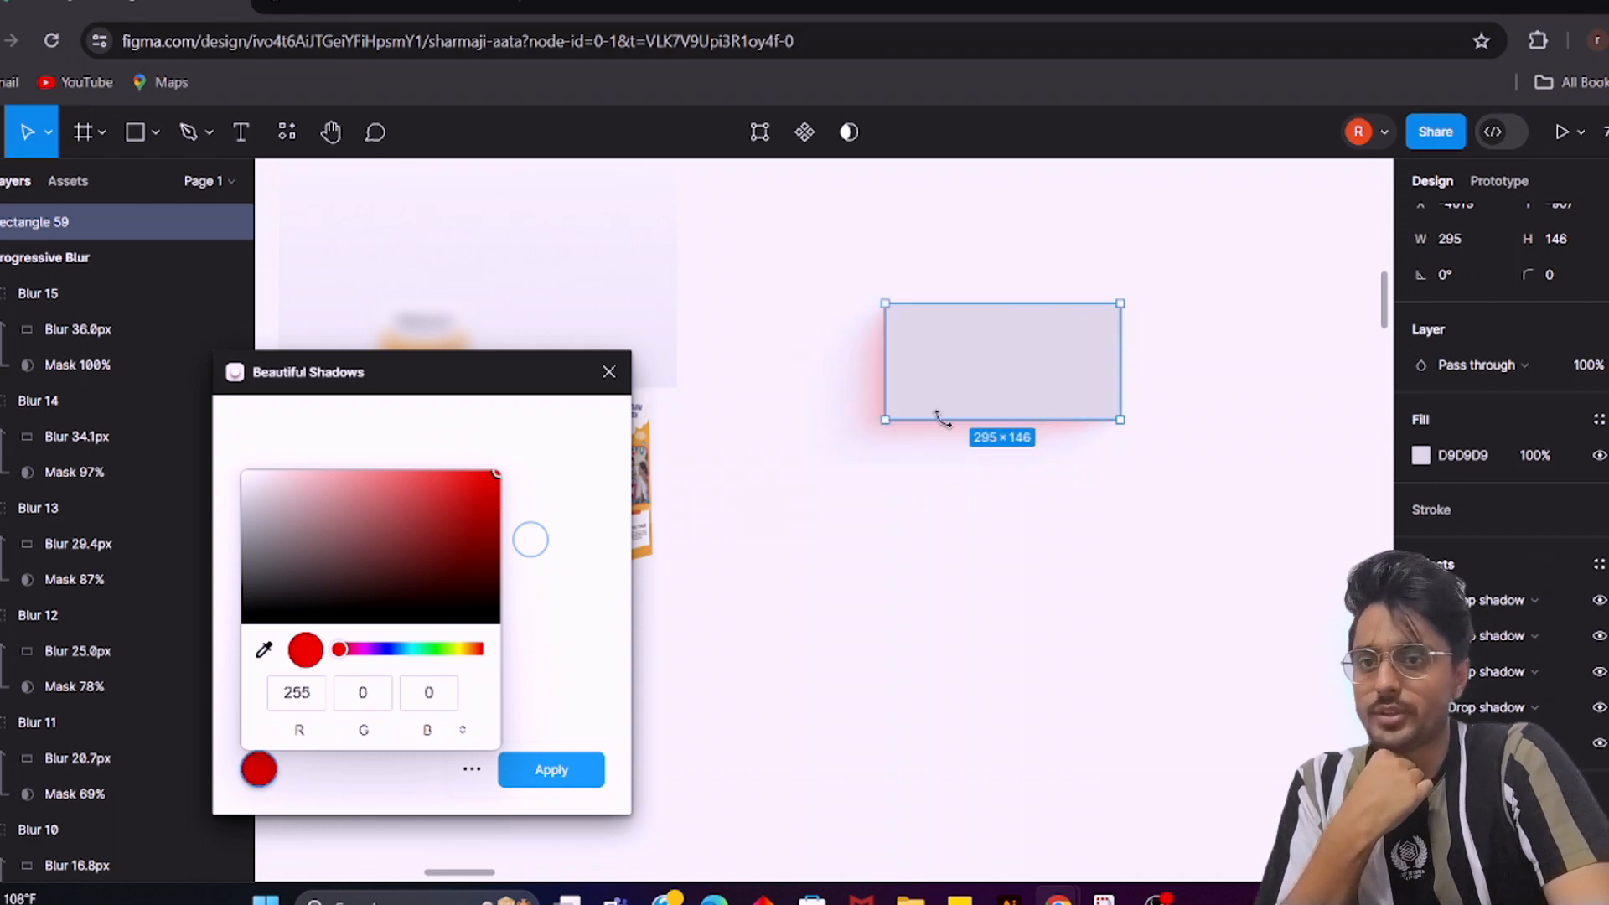
{"action": "left_click", "coordinate": [928, 462]}
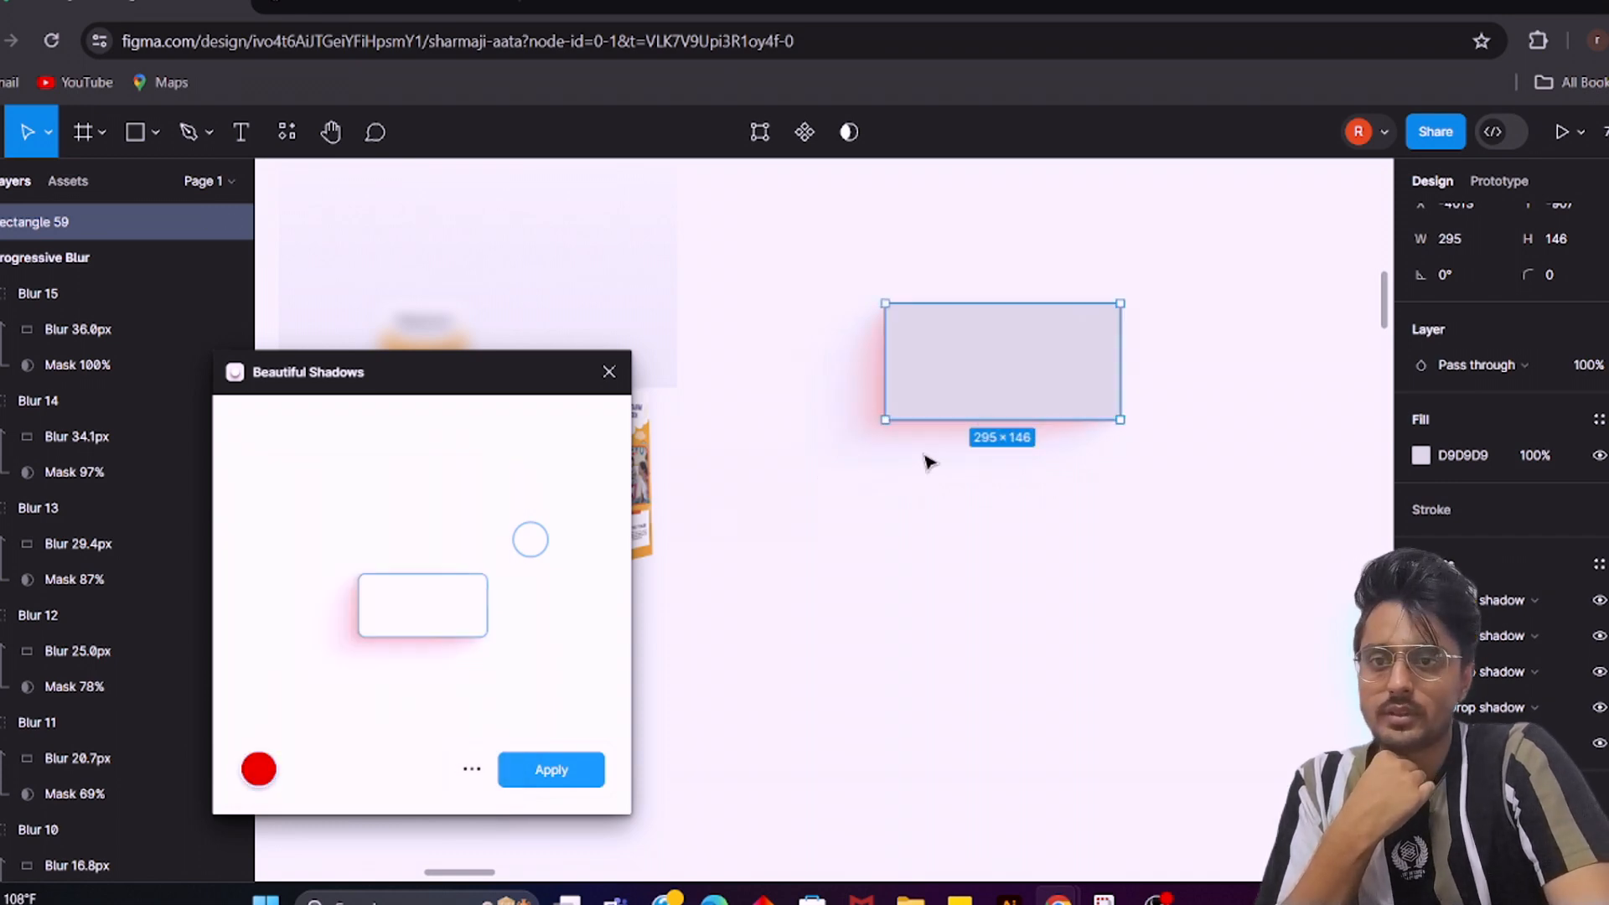
Change the rectangle's fill to white, FFFFFF, and deselect it
{"action": "left_click", "coordinate": [1420, 455]}
{"action": "left_click_drag", "start_coordinate": [1158, 386], "coordinate": [972, 232]}
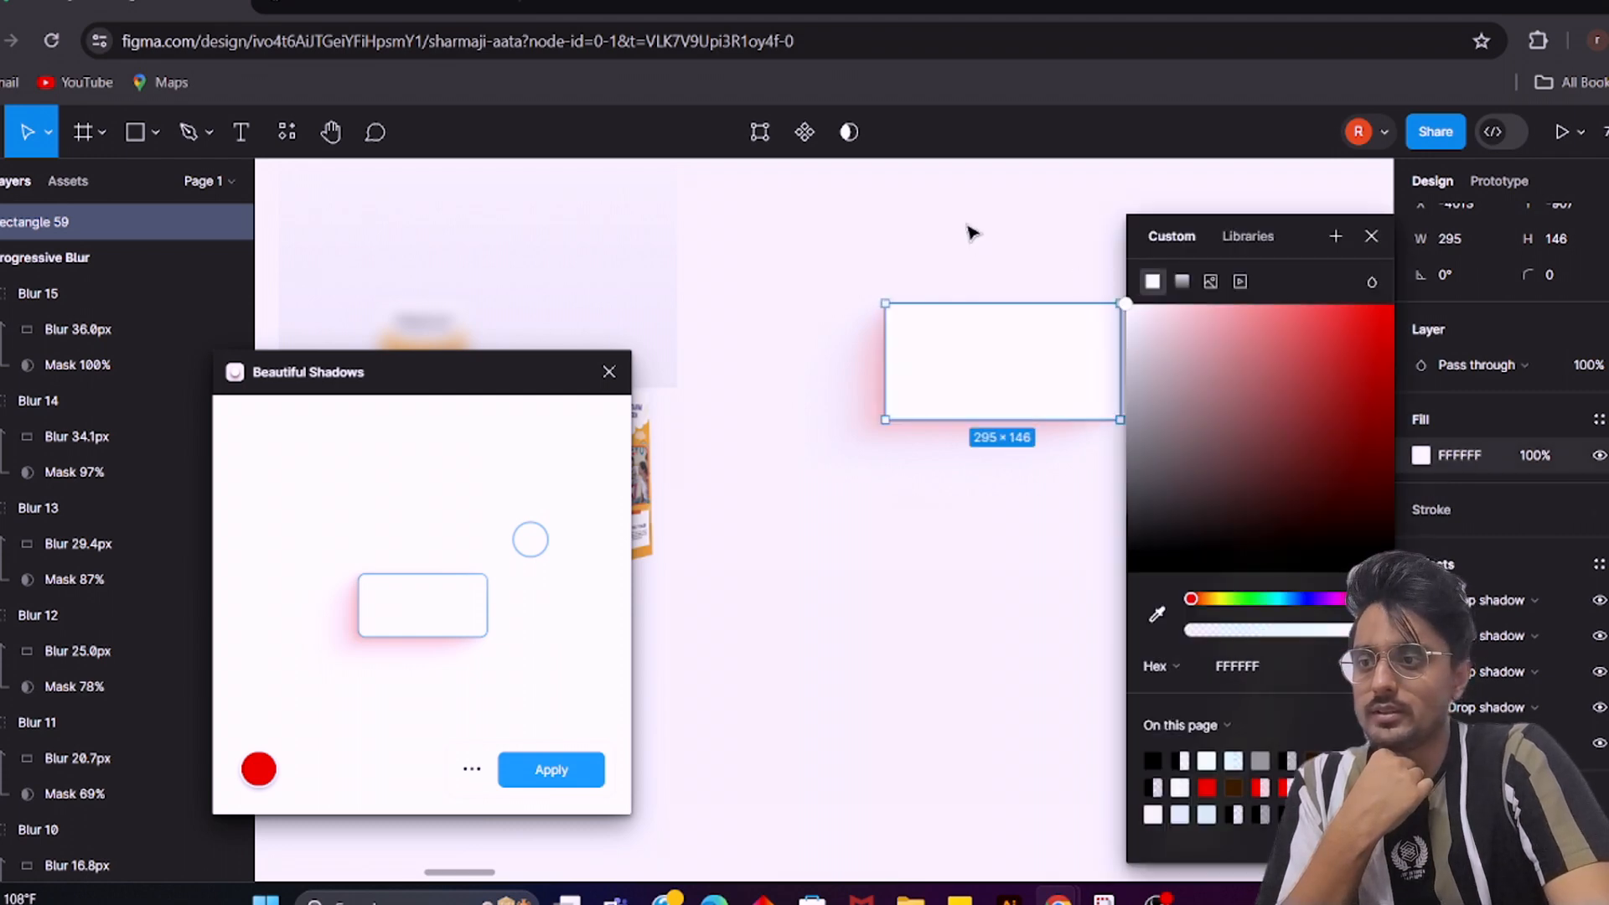
{"action": "left_click", "coordinate": [972, 232]}
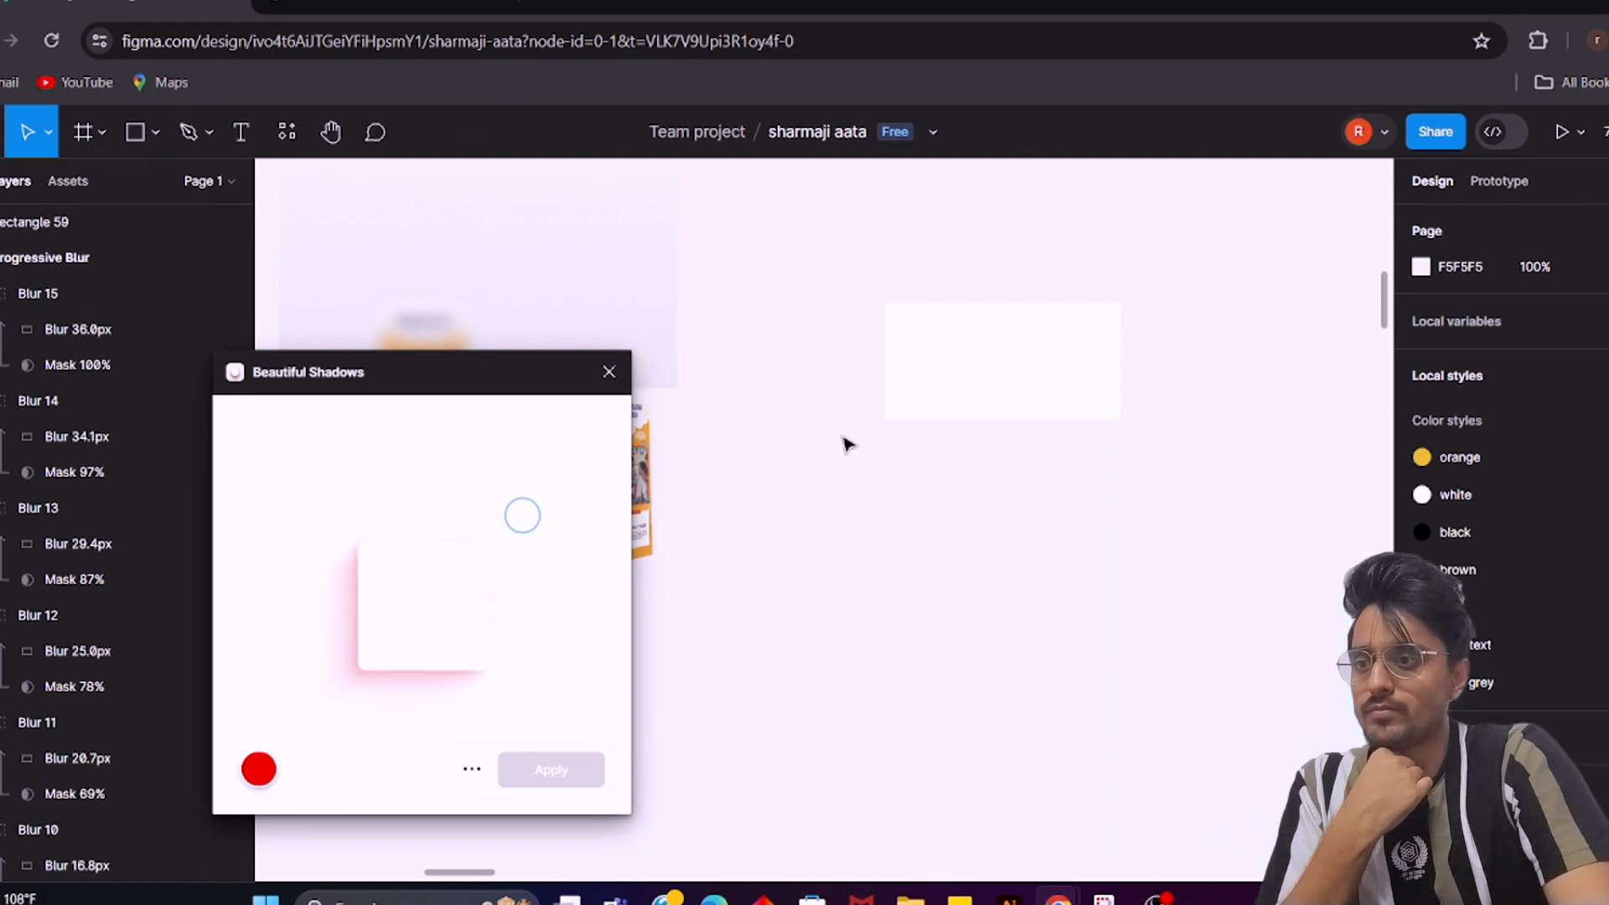
Apply the red Beautiful Shadows effect to the white rectangle and leave it deselected
{"action": "left_click", "coordinate": [947, 412]}
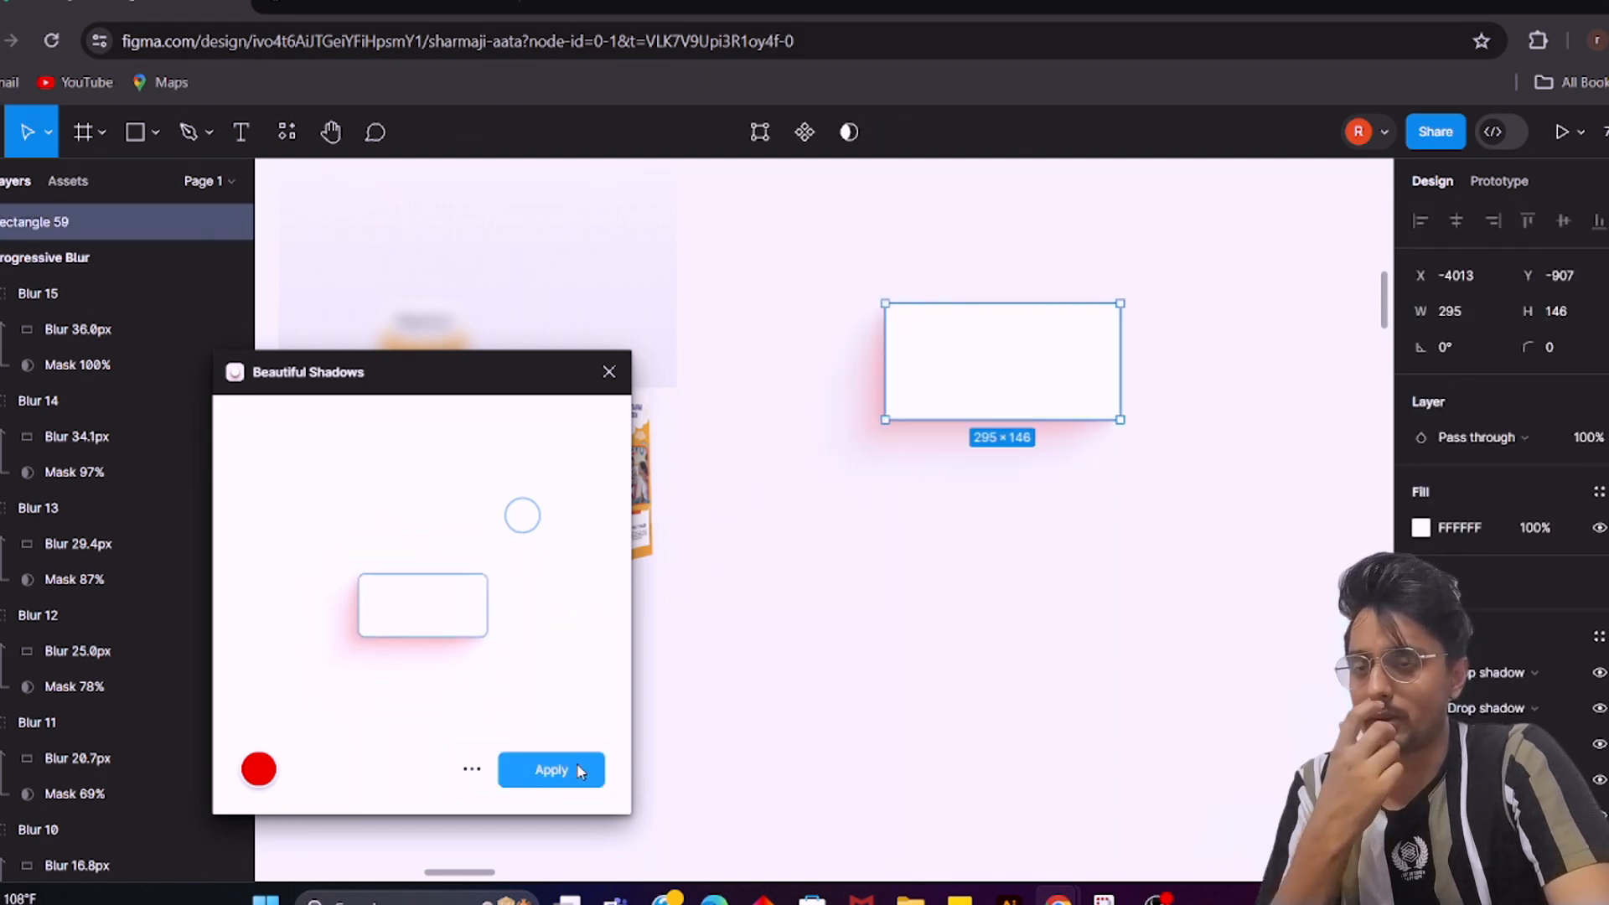
{"action": "left_click", "coordinate": [576, 773]}
{"action": "left_click", "coordinate": [920, 483]}
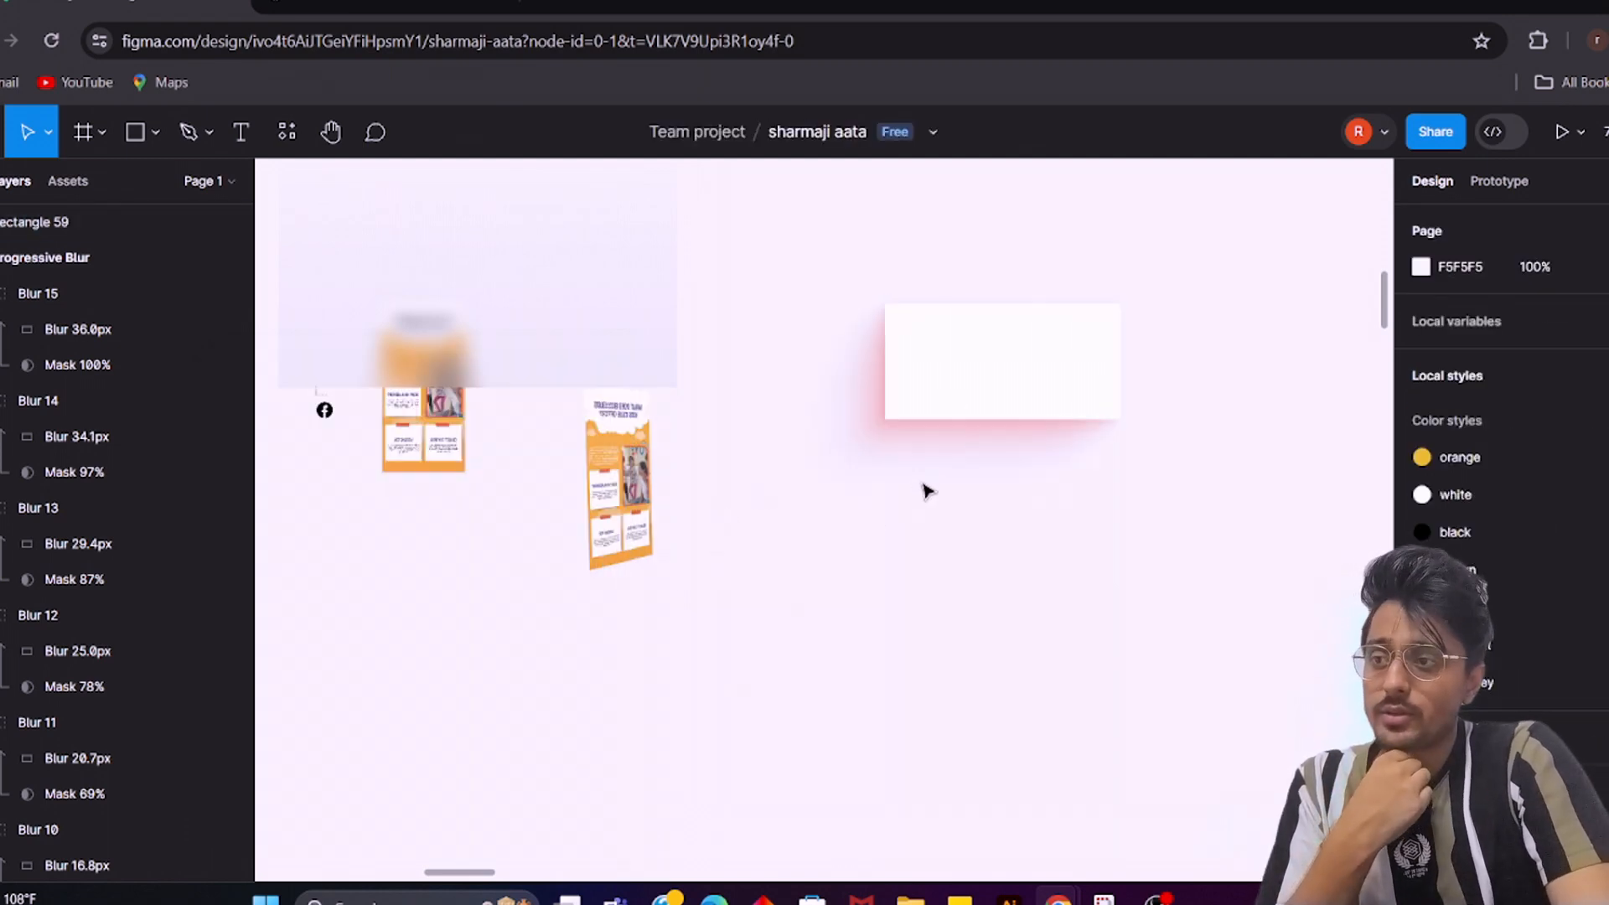